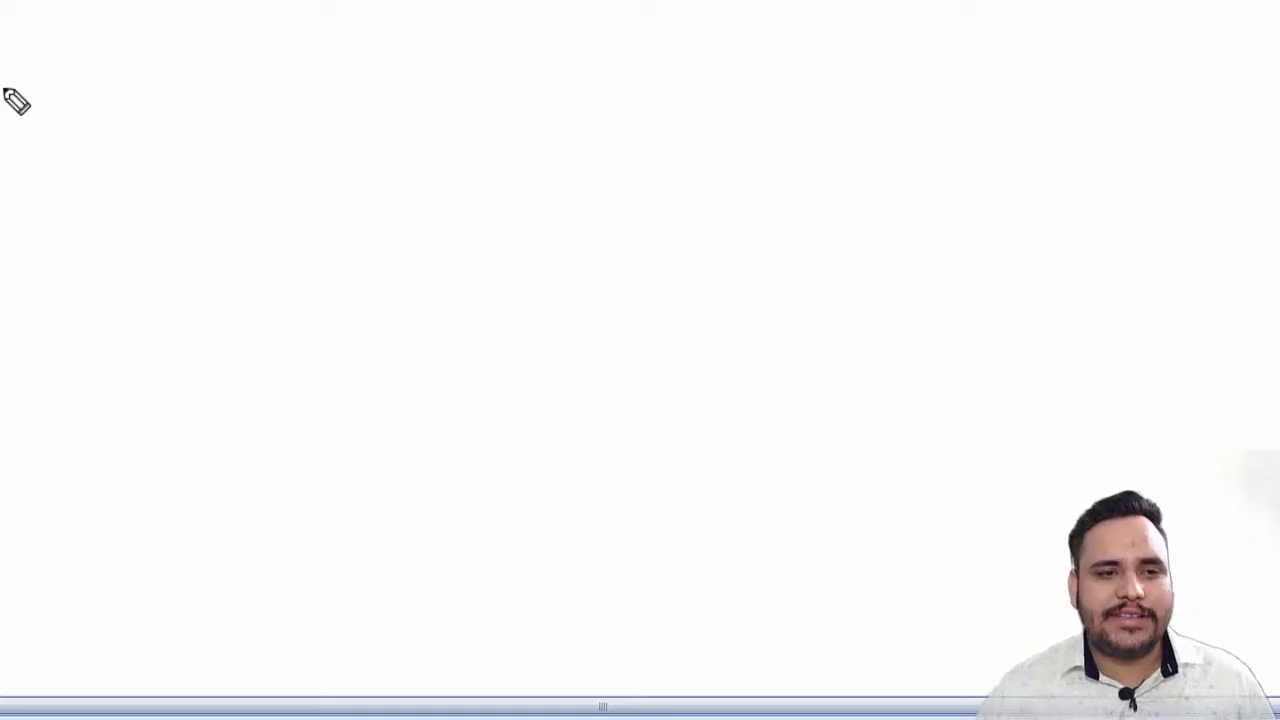
Handwrite the title "Layer 2 Security" in pink ink on the blank board and circle it.
mouse_move(44, 80)
left_mouse_down()
mouse_move(36, 133)
mouse_move(83, 109)
mouse_move(91, 149)
mouse_move(250, 130)
left_mouse_up()
mouse_move(272, 80)
left_mouse_down()
mouse_move(263, 112)
mouse_move(463, 123)
left_mouse_up()
left_click_drag(429, 74, 2, 128)
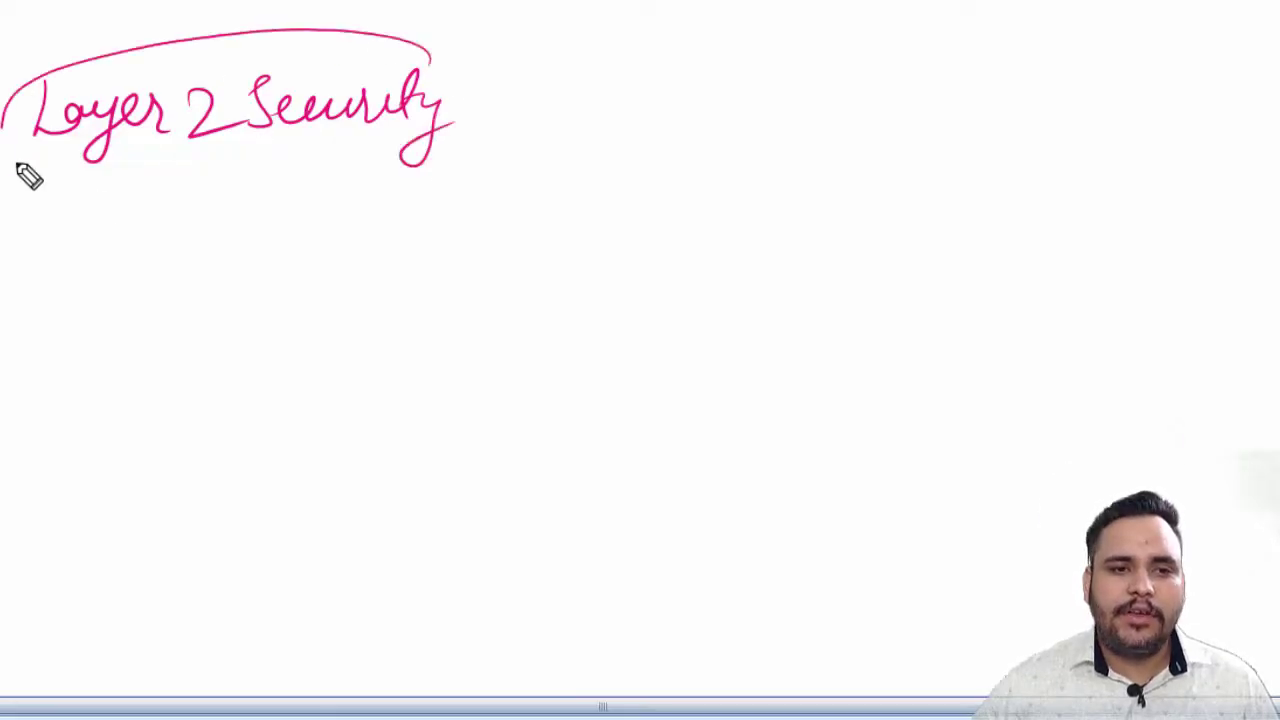
left_click_drag(28, 175, 298, 42)
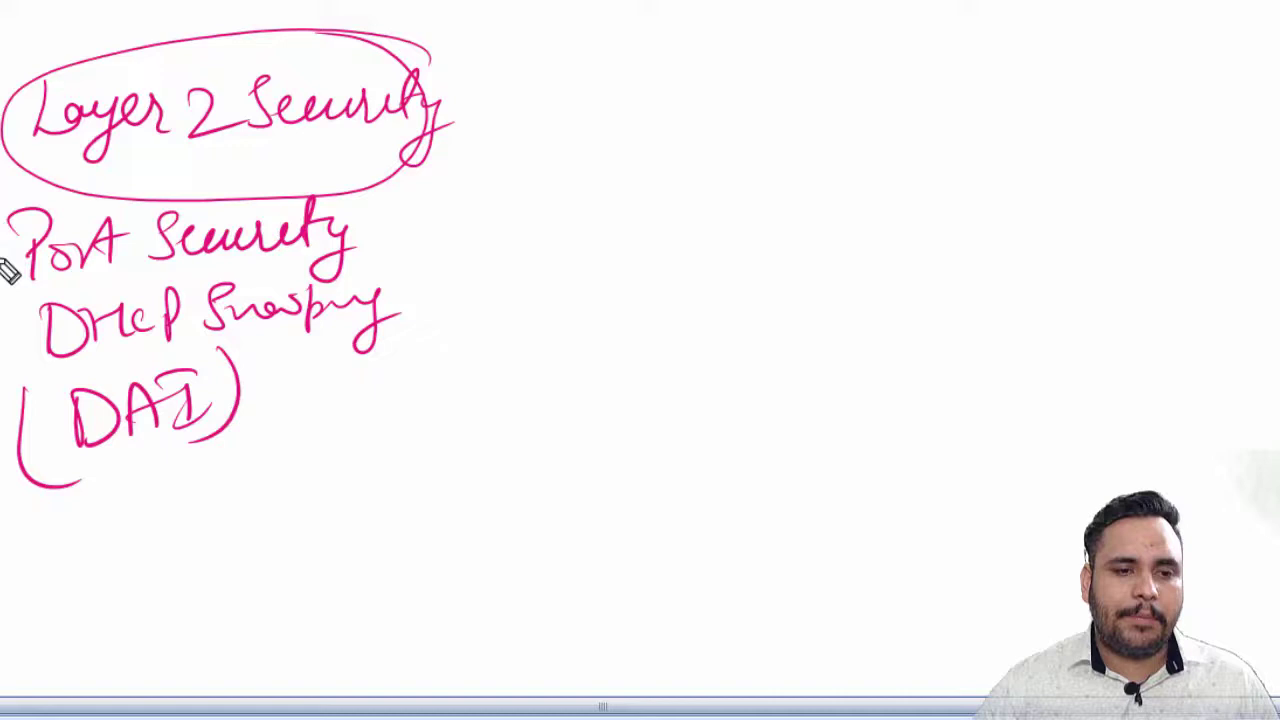
Mark the DAI entry and bracket the handwritten list of Port Security, DHCP Snooping and DAI together with the circled title.
left_click_drag(2, 455, 45, 430)
left_click_drag(330, 192, 342, 410)
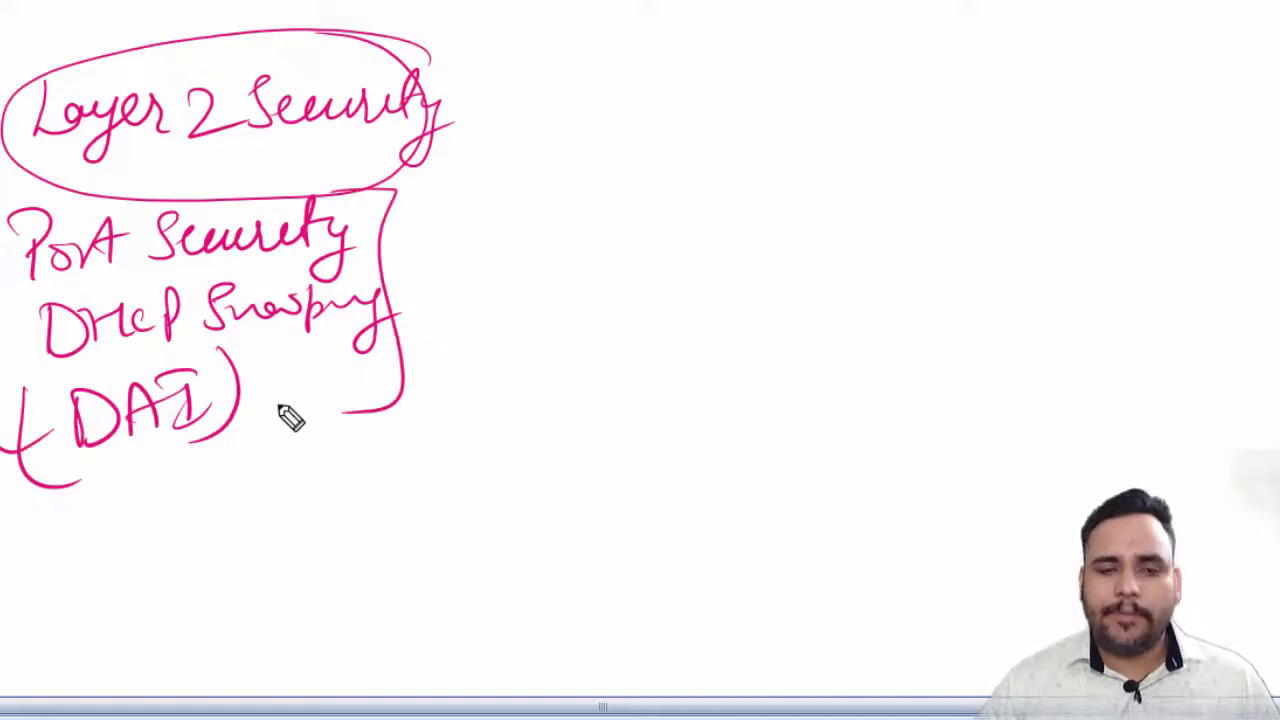
mouse_move(448, 60)
left_mouse_down()
mouse_move(494, 63)
mouse_move(375, 378)
left_mouse_up()
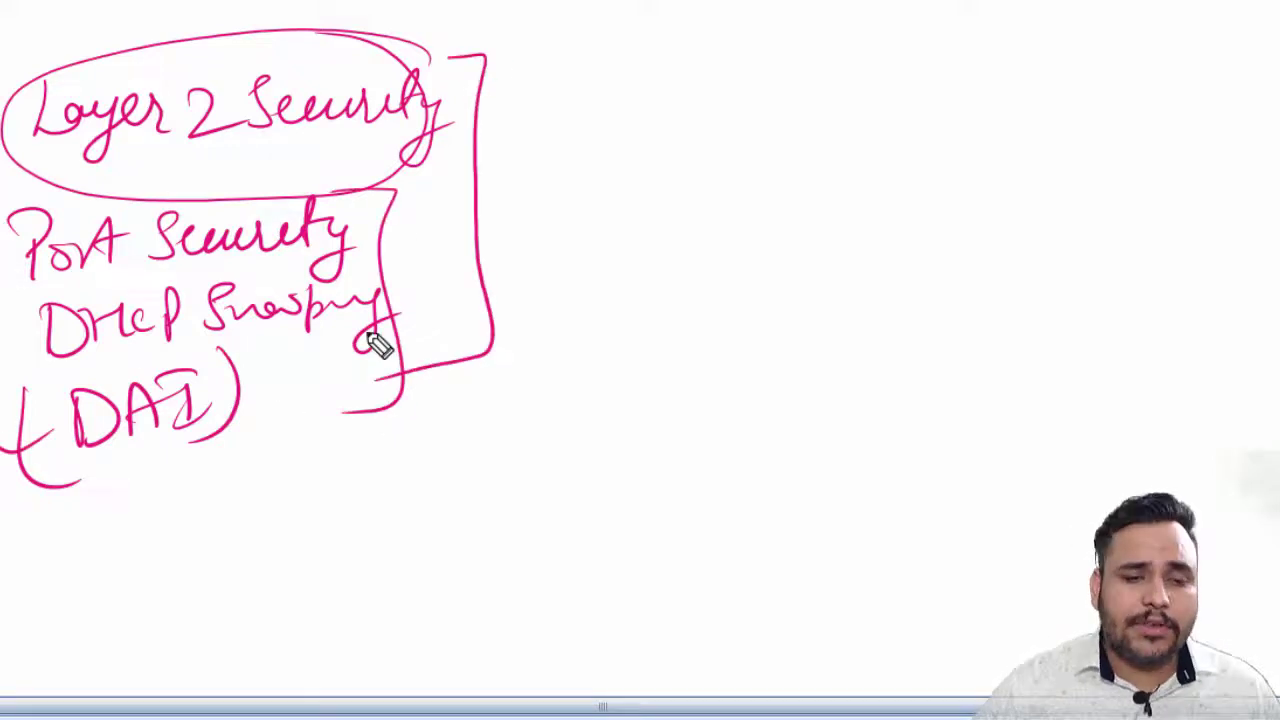
mouse_move(510, 183)
left_mouse_down()
mouse_move(565, 180)
mouse_move(546, 208)
left_mouse_up()
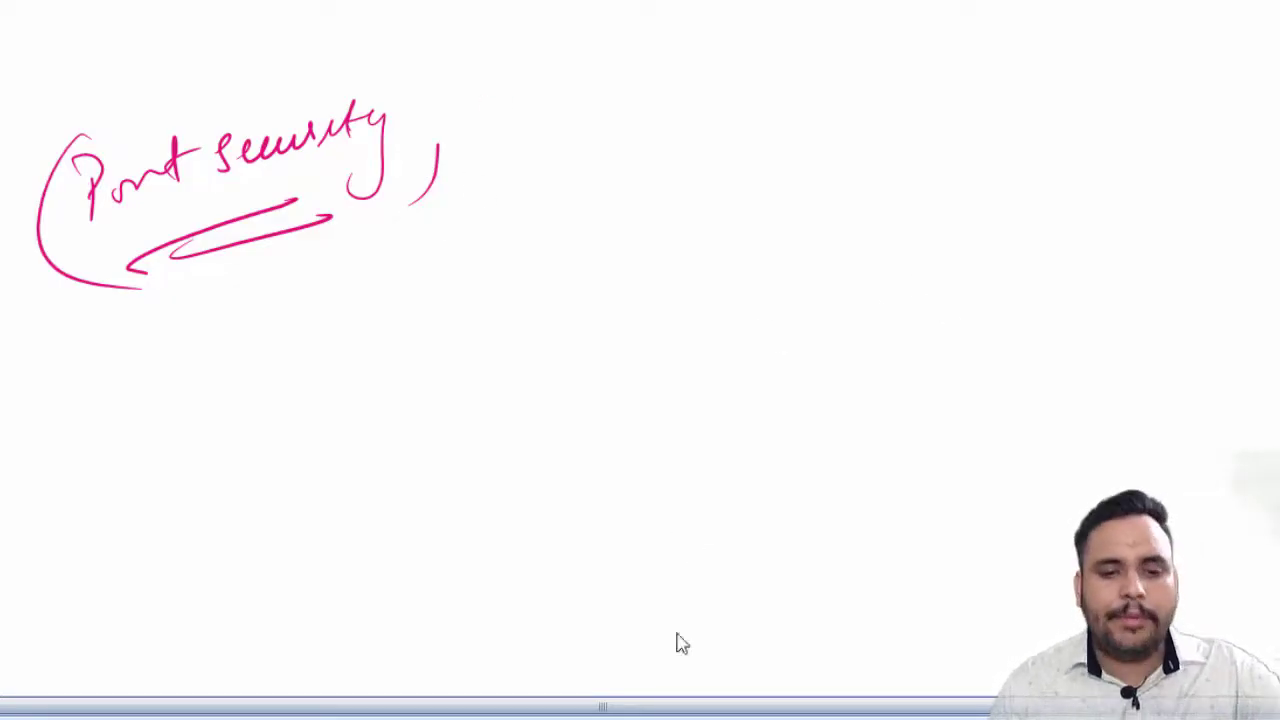
Switch to Cisco Packet Tracer, reposition and widen its window across the screen, and clear the ink annotations.
key("alt+Tab")
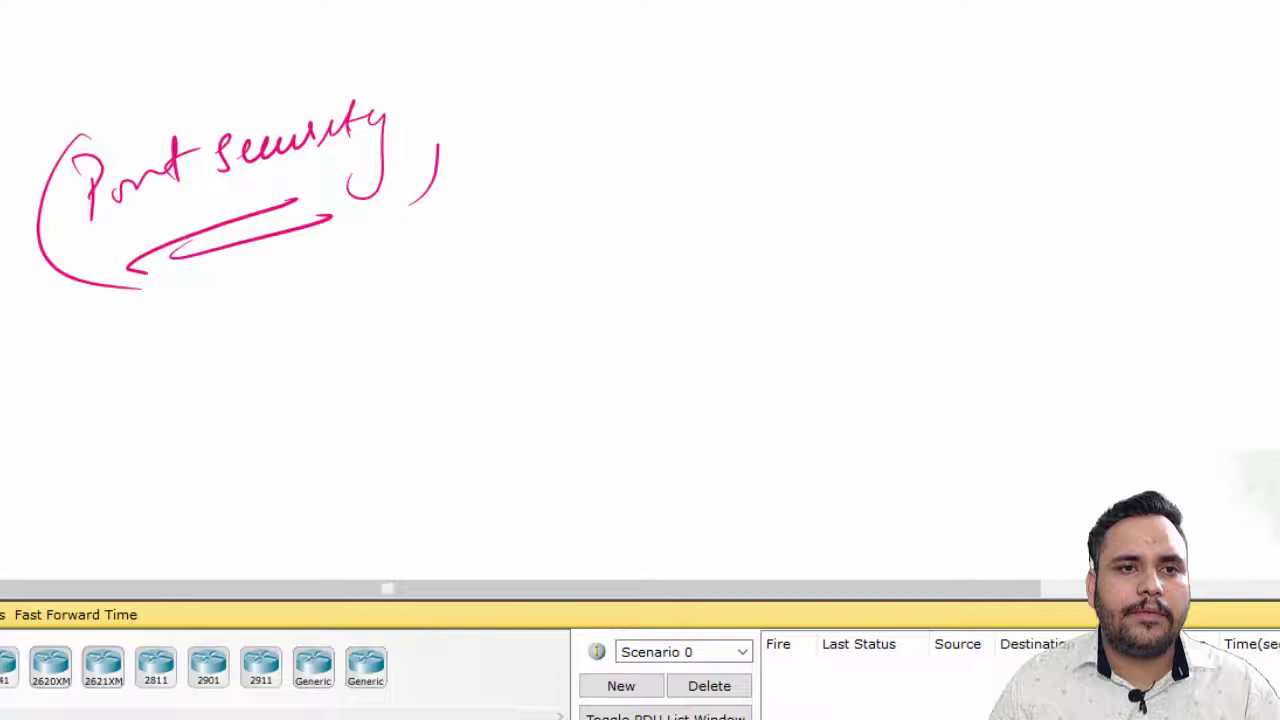
mouse_move(160, 0)
left_mouse_down()
mouse_move(133, 8)
mouse_move(139, 28)
left_mouse_up()
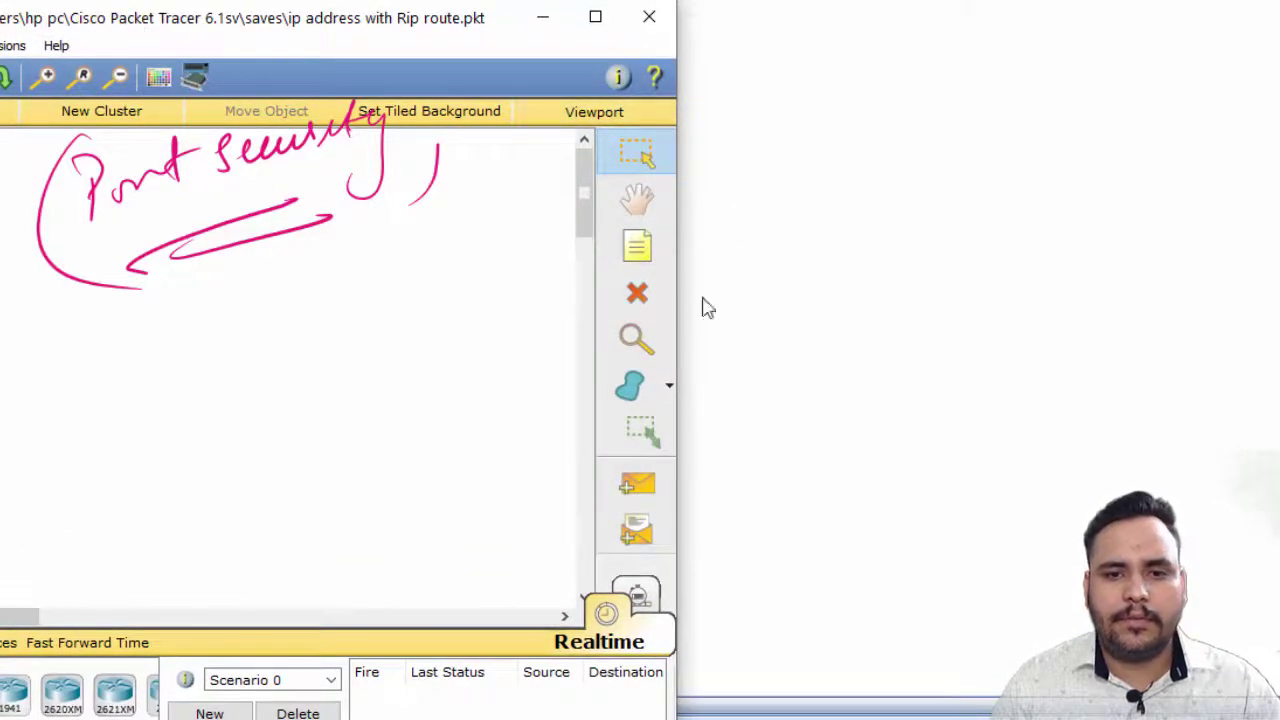
left_click_drag(679, 314, 1279, 318)
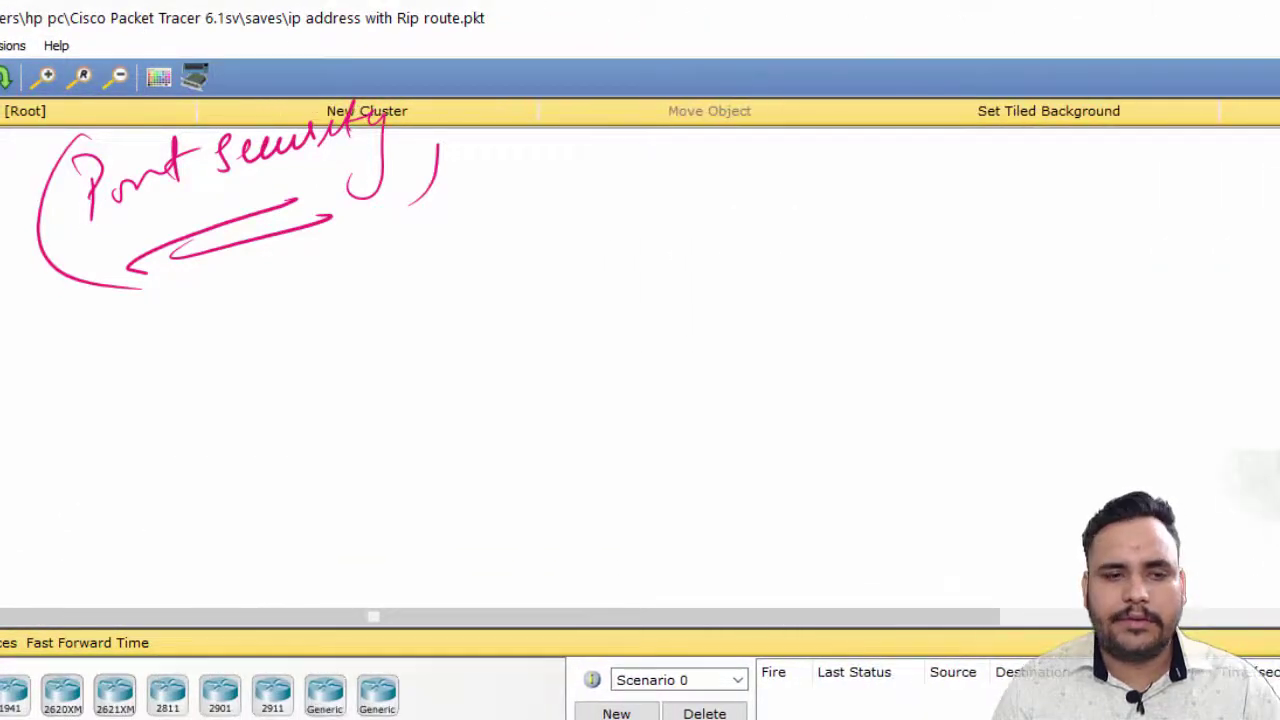
key("Escape")
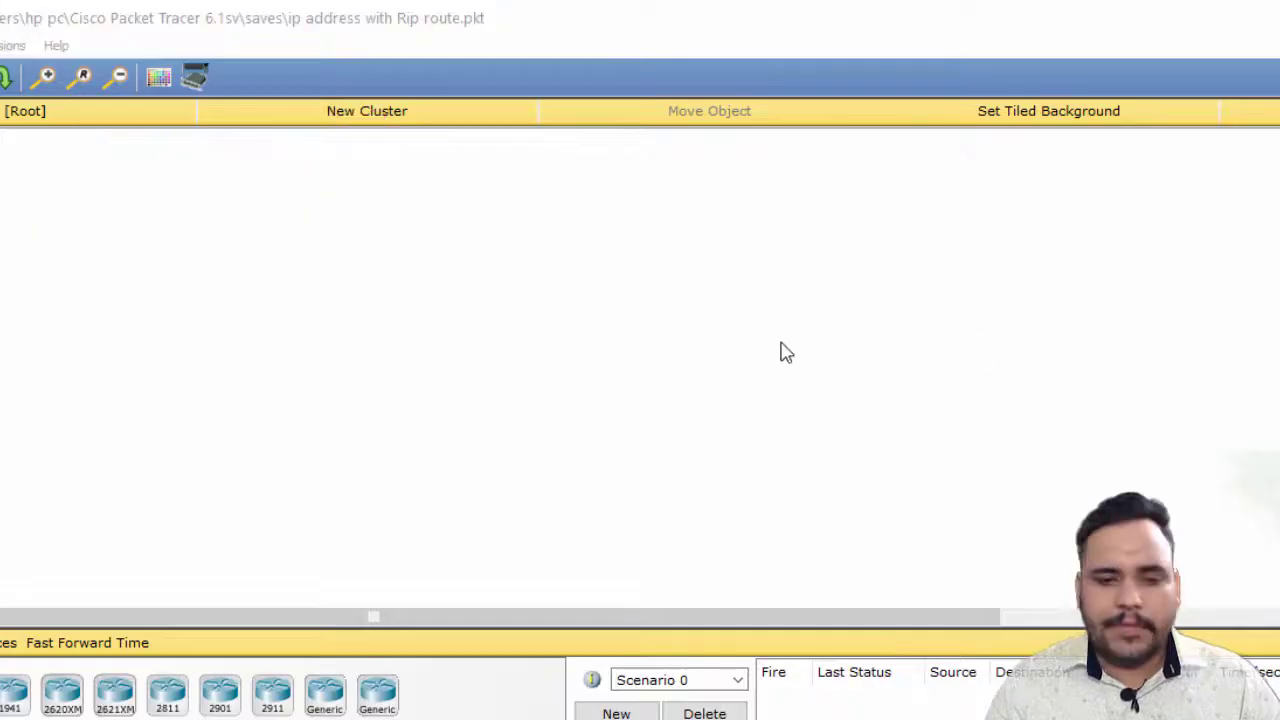
Place one 2960 switch in the workspace and three PCs in a row below it.
key("ctrl+alt+s")
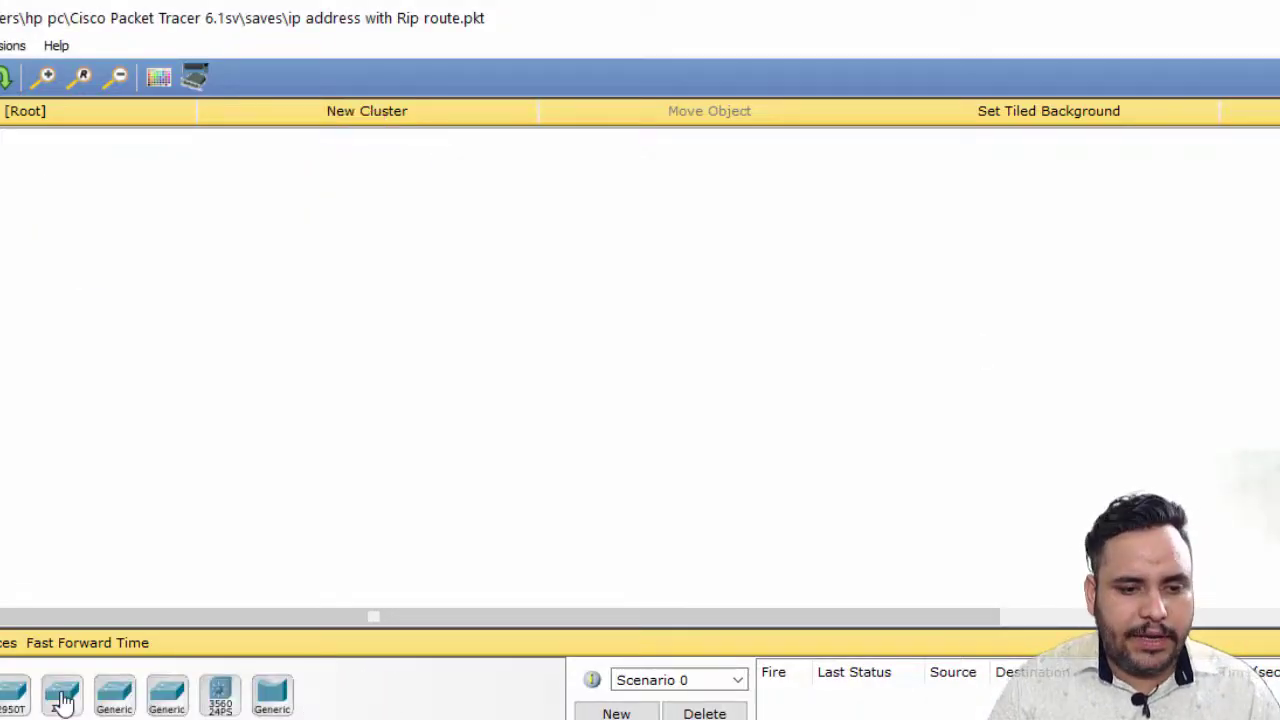
left_click_drag(58, 696, 266, 262)
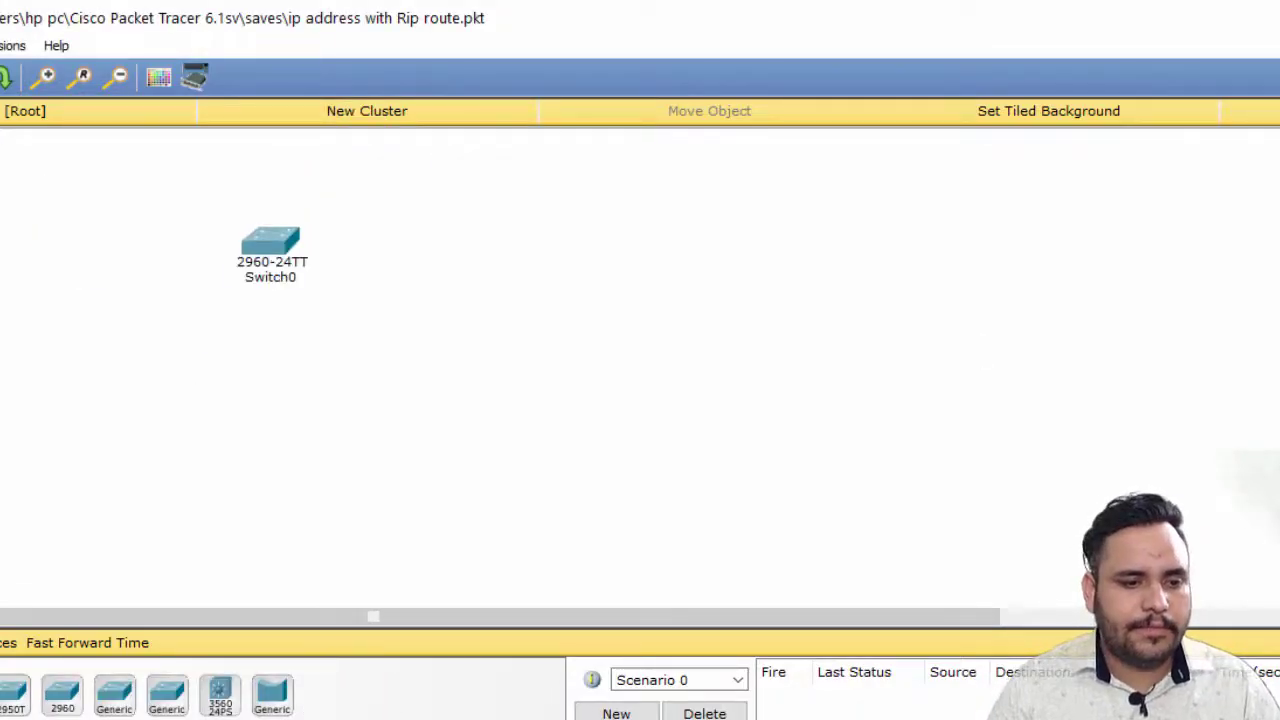
key("ctrl+alt+v")
left_click(71, 428)
left_click(197, 424)
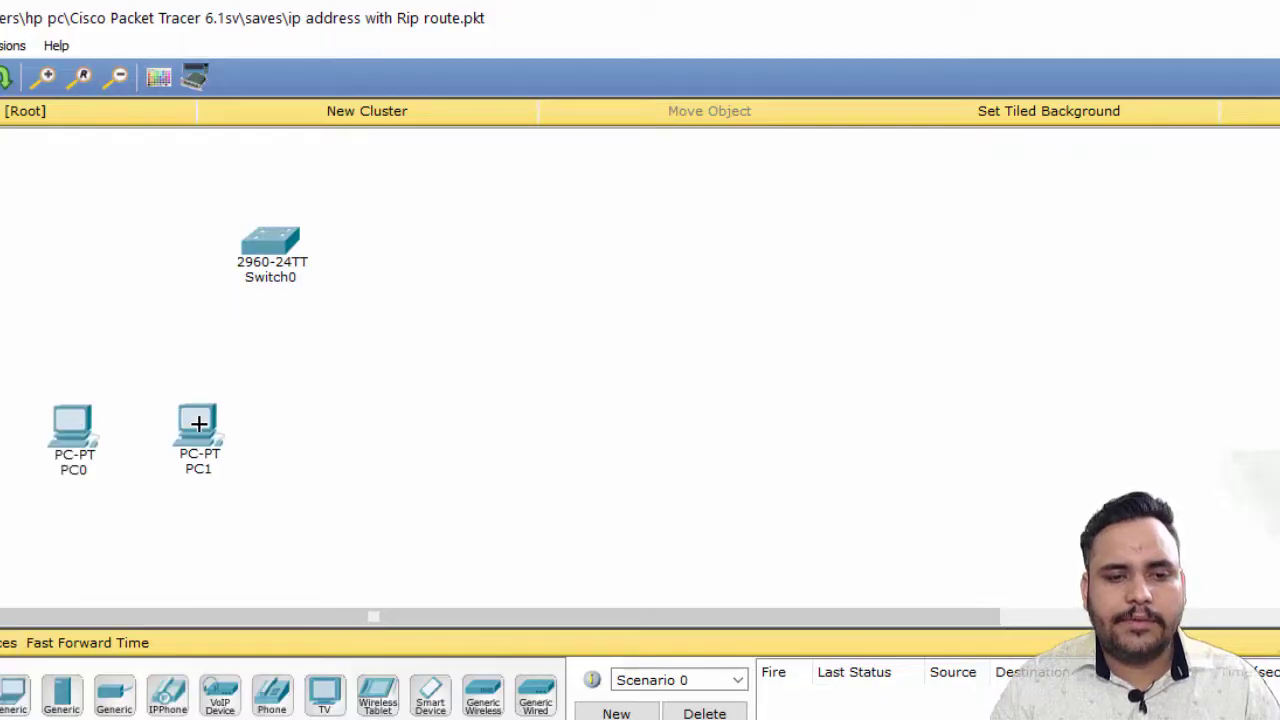
left_click(311, 430)
Cable PC0, PC1 and PC2 to the switch's Fa0/1, Fa0/2 and Fa0/3 ports with straight-through copper connections.
key("ctrl+alt+o")
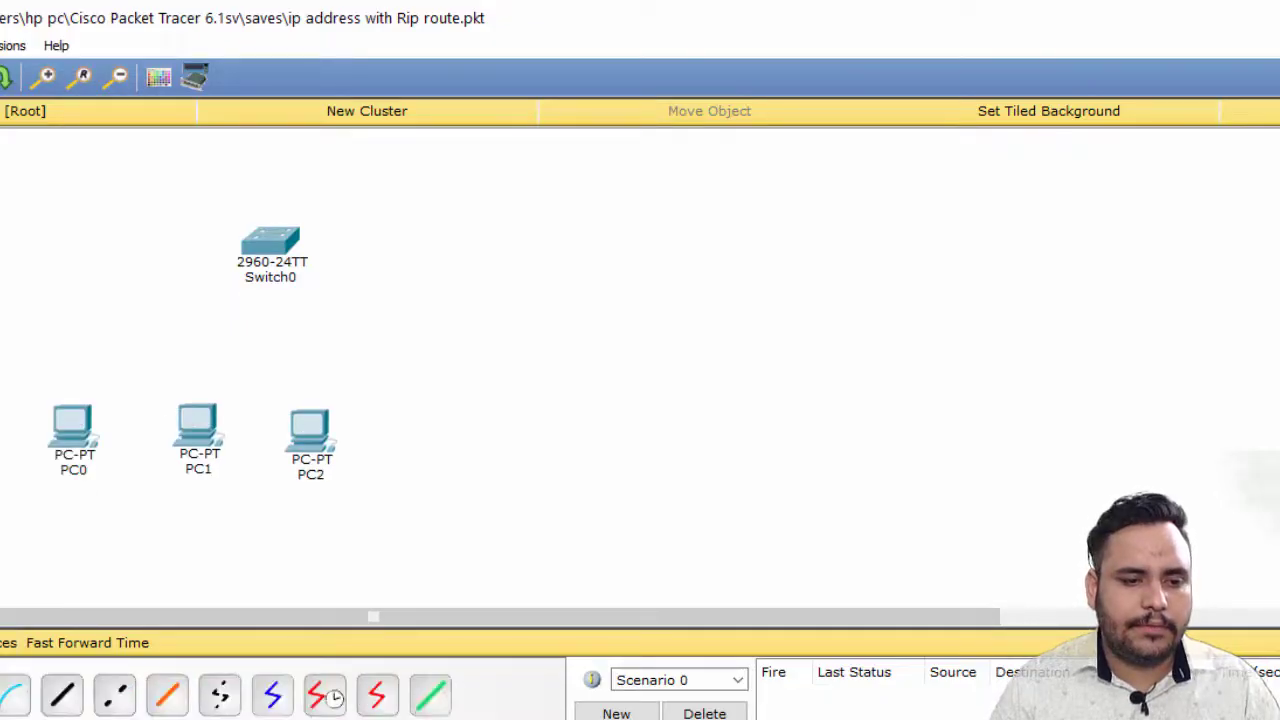
left_click(71, 430)
left_click(250, 255)
left_click(262, 262)
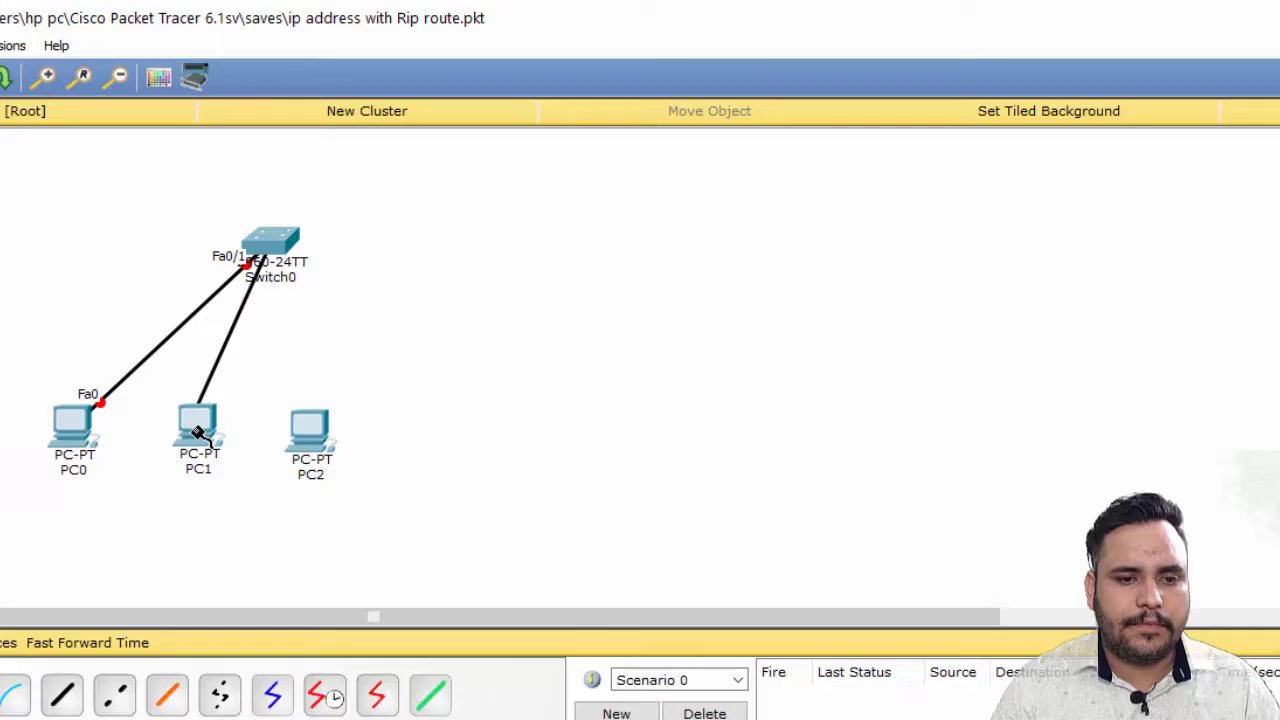
left_click(200, 440)
left_click(332, 448)
left_click(285, 238)
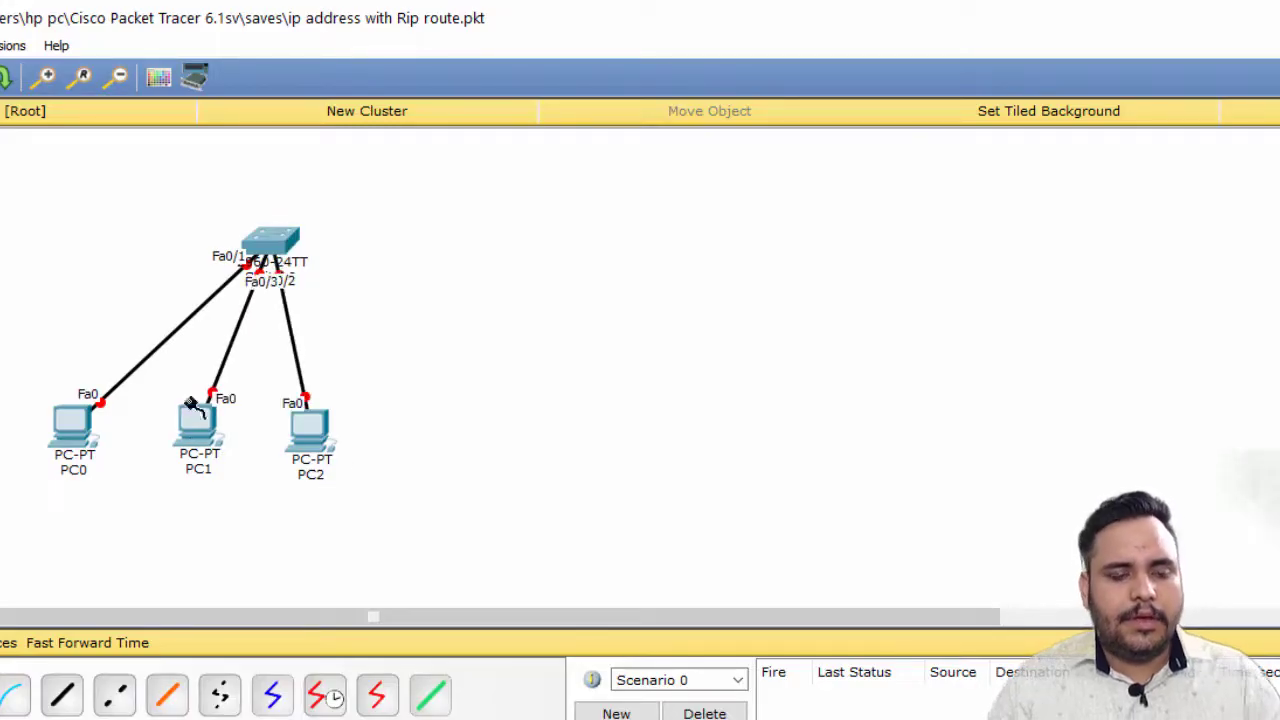
Give PC0 the static IP address 20.0.0.1 with subnet mask 255.0.0.0.
left_click(92, 430)
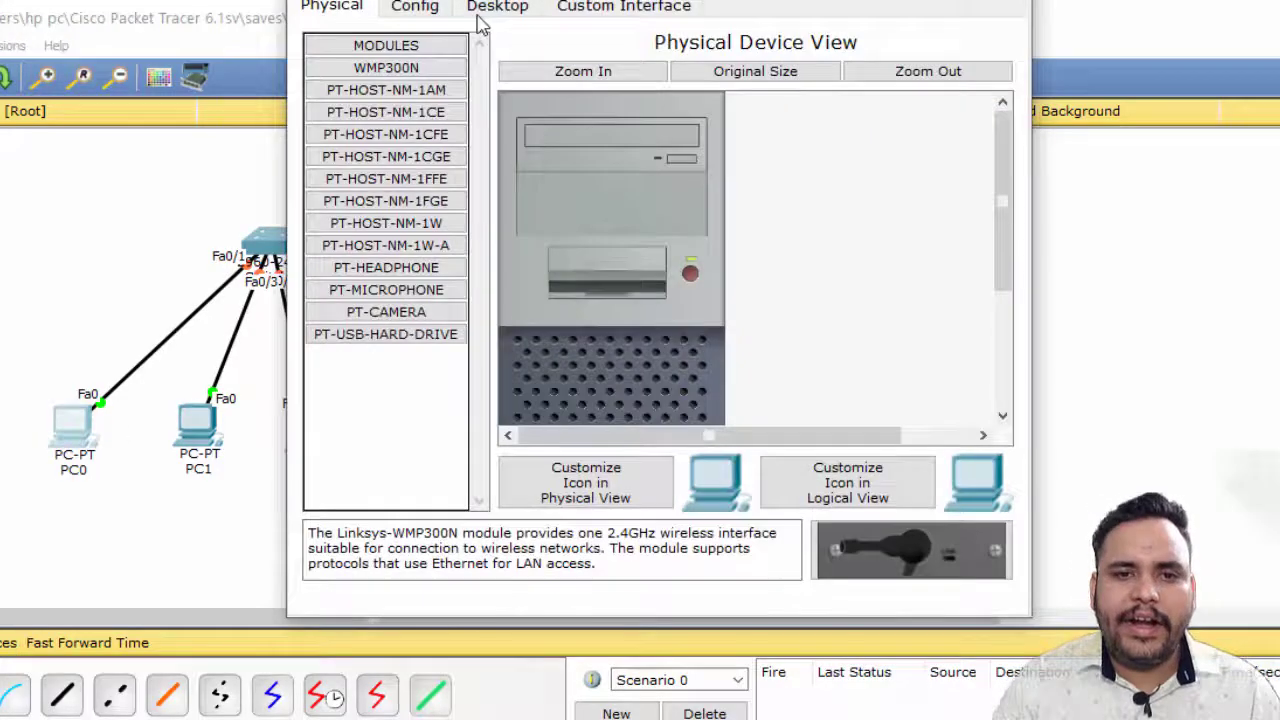
left_click(490, 12)
left_click(410, 75)
left_click(543, 140)
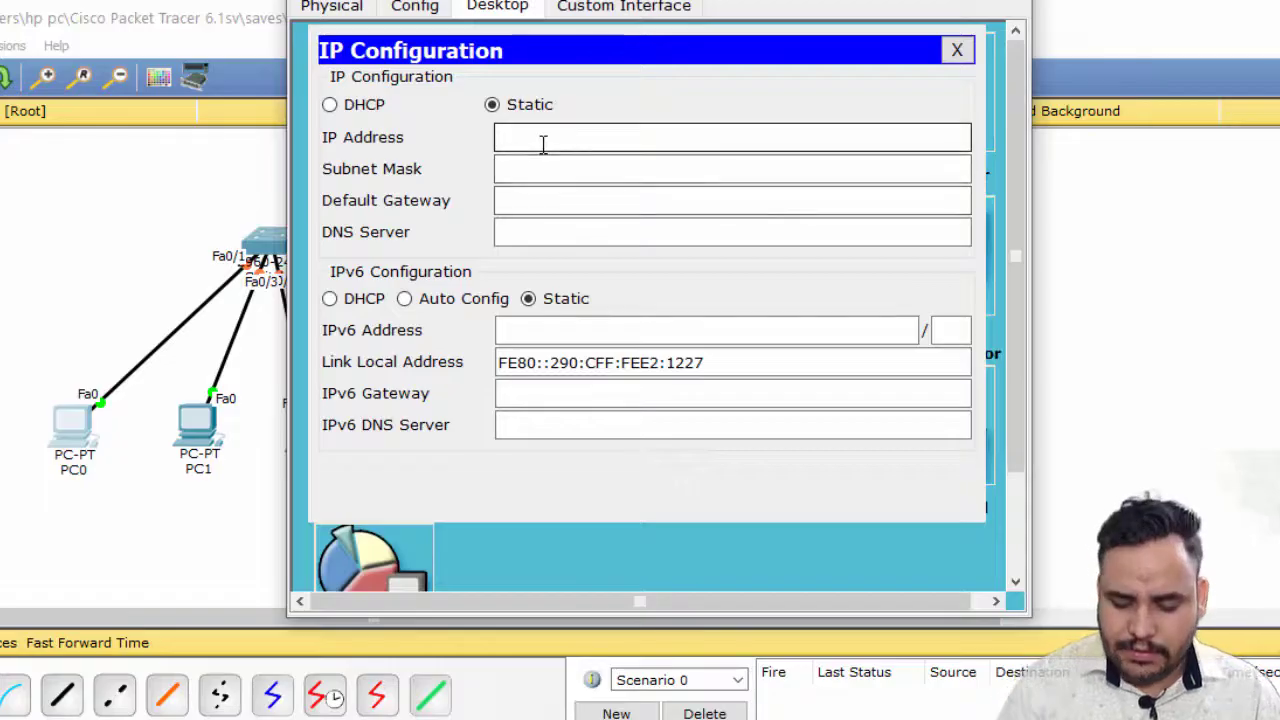
type("20.0.0.1")
key("Tab")
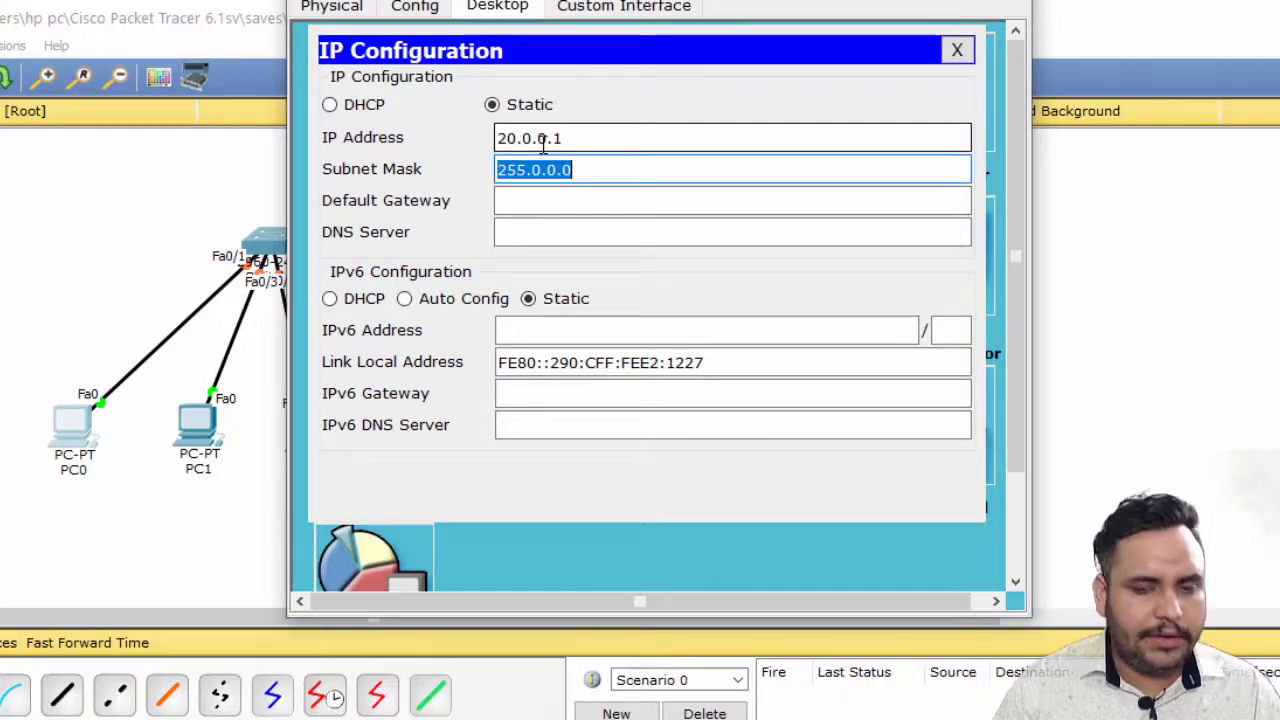
key("Tab")
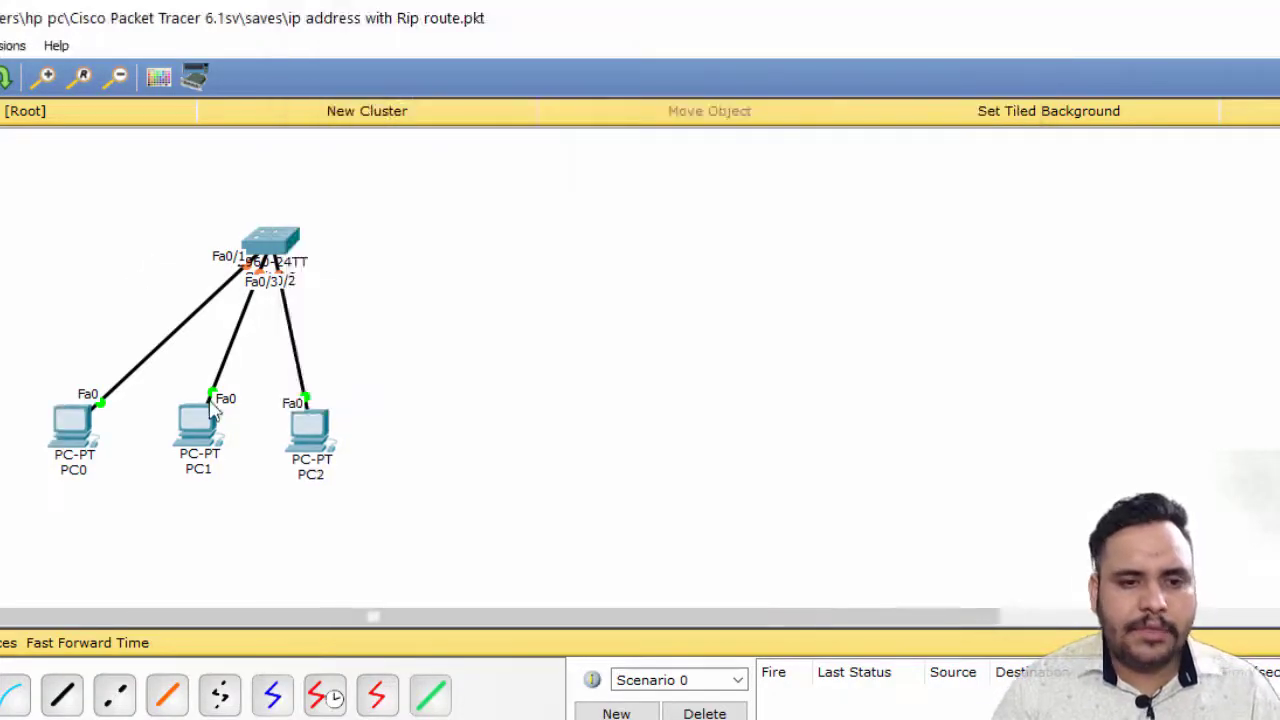
Give PC1 the static IP address 20.0.0.2 with the default subnet mask and close its configuration window.
left_click(309, 428)
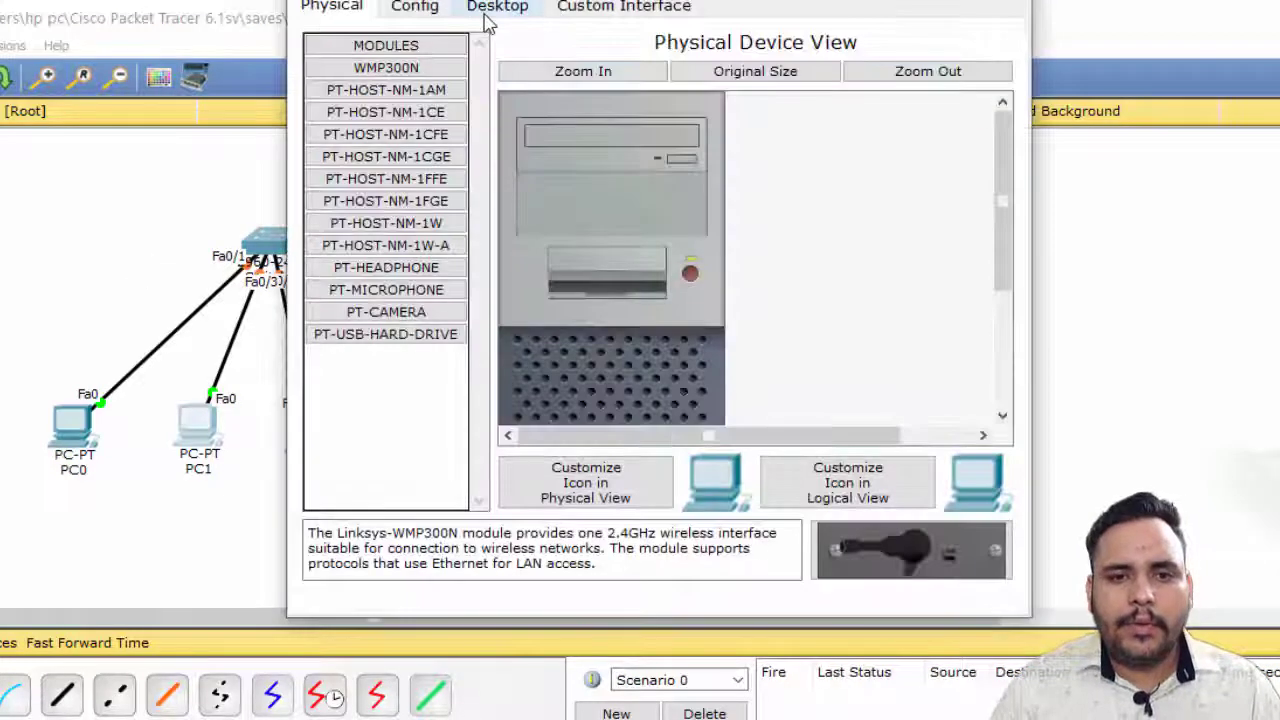
left_click(498, 8)
left_click(391, 108)
left_click(515, 138)
type("20.0.02")
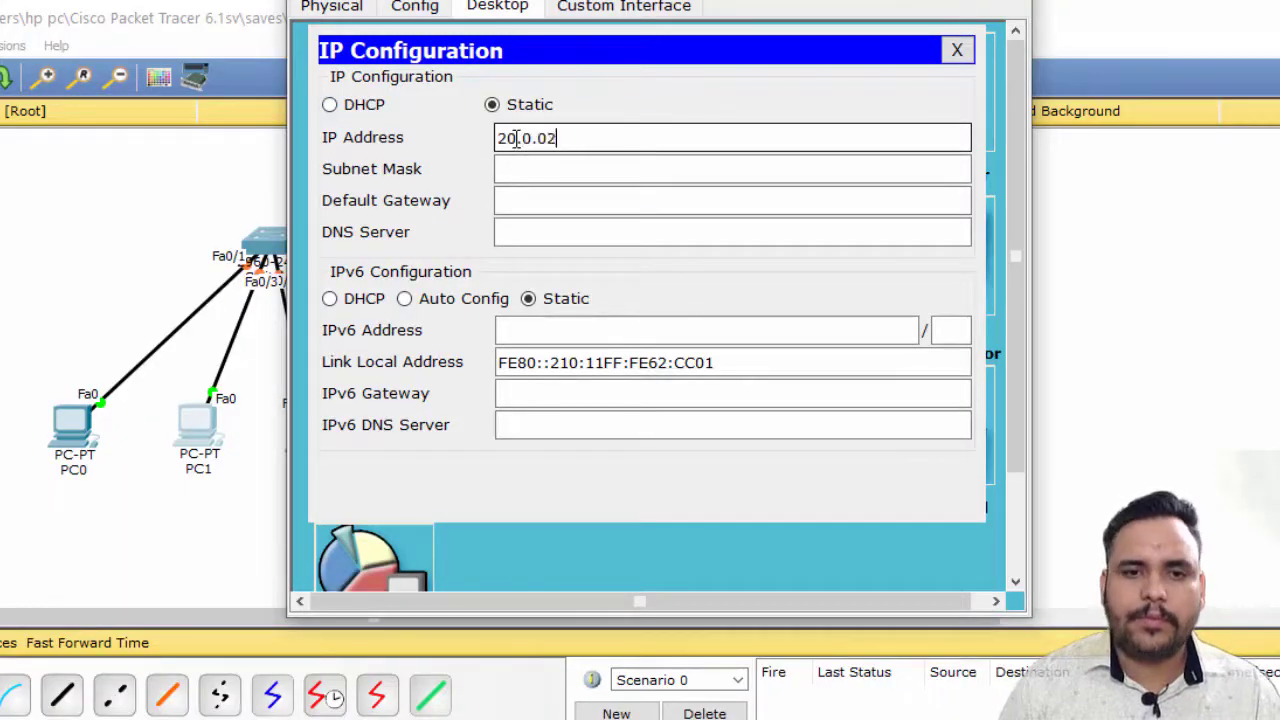
key("Tab")
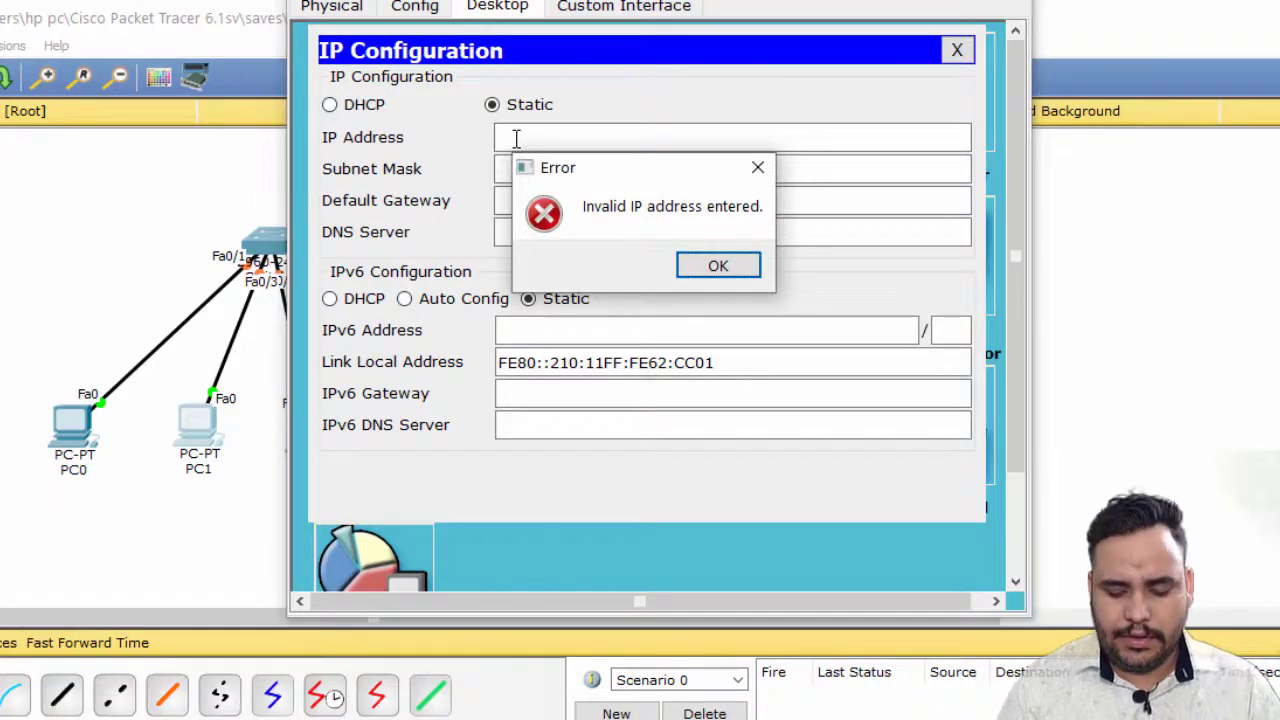
key("Return")
type("20.0.0.2")
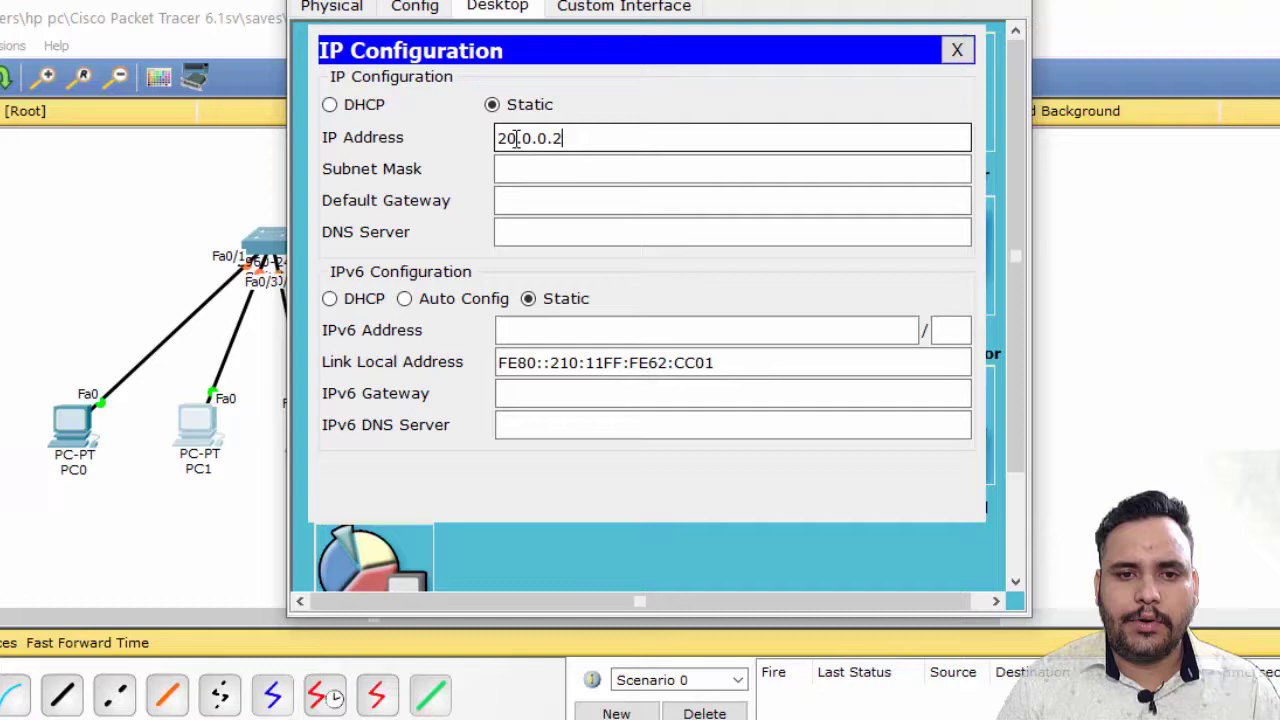
key("Tab")
key("Tab")
left_click(85, 305)
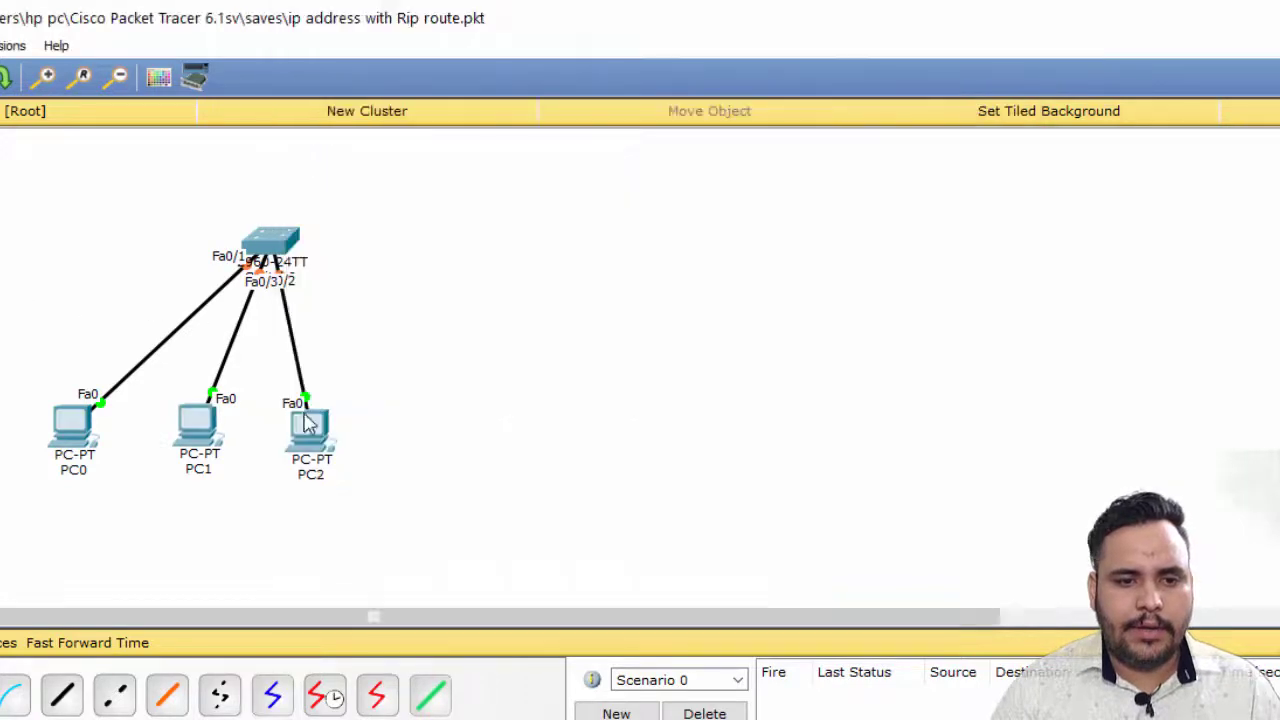
Give PC2 a static IP address in the same network as PC0 and PC1, with the default subnet mask.
left_click(309, 424)
left_click(497, 8)
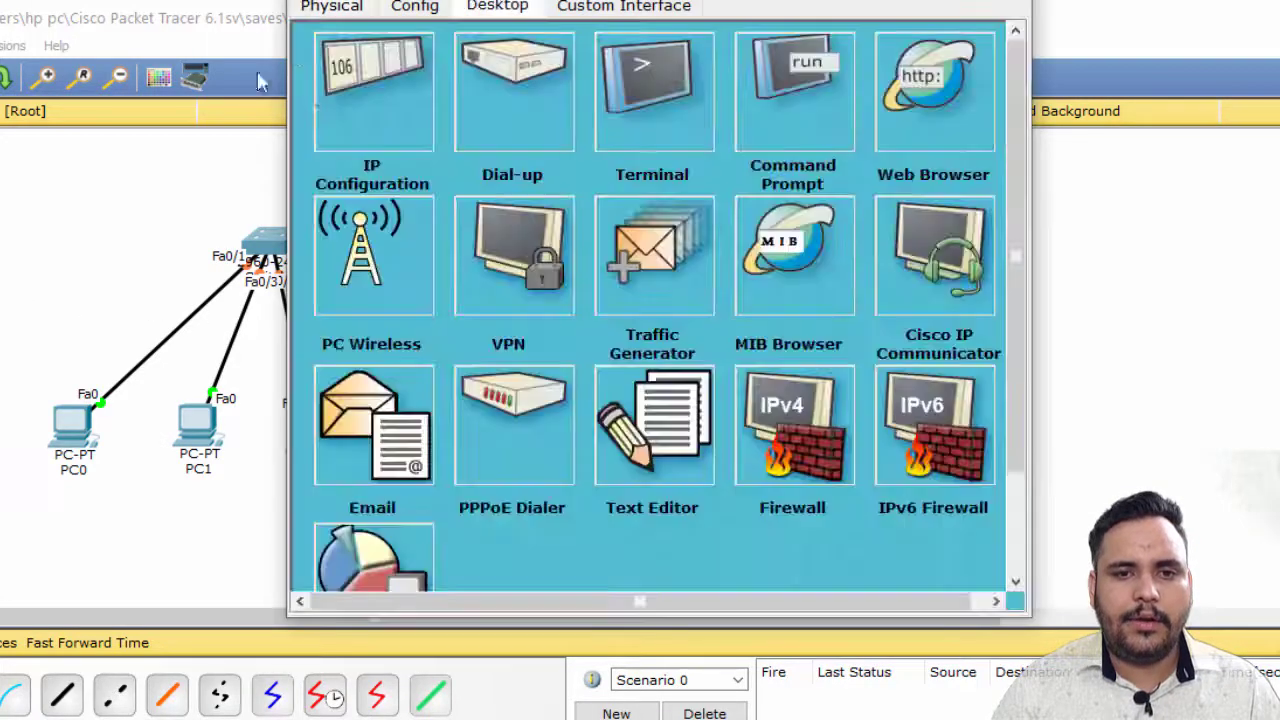
left_click(366, 100)
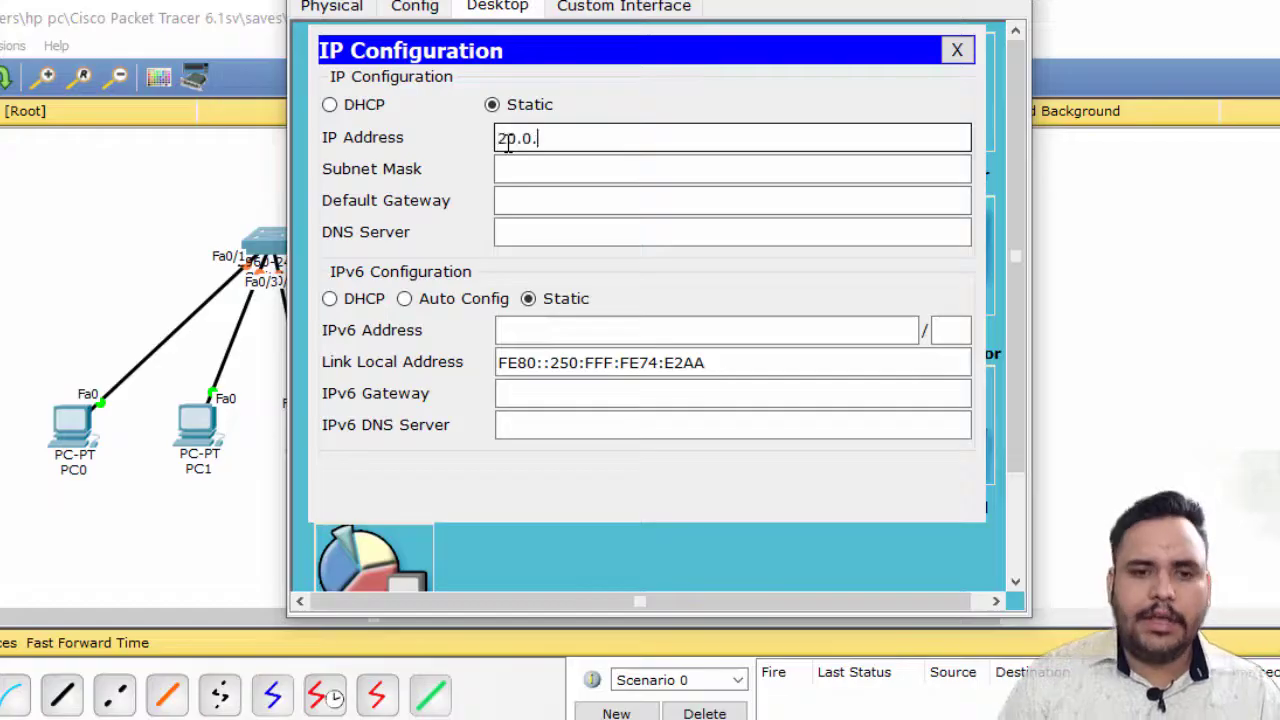
key("Tab")
key("Tab")
left_click(100, 214)
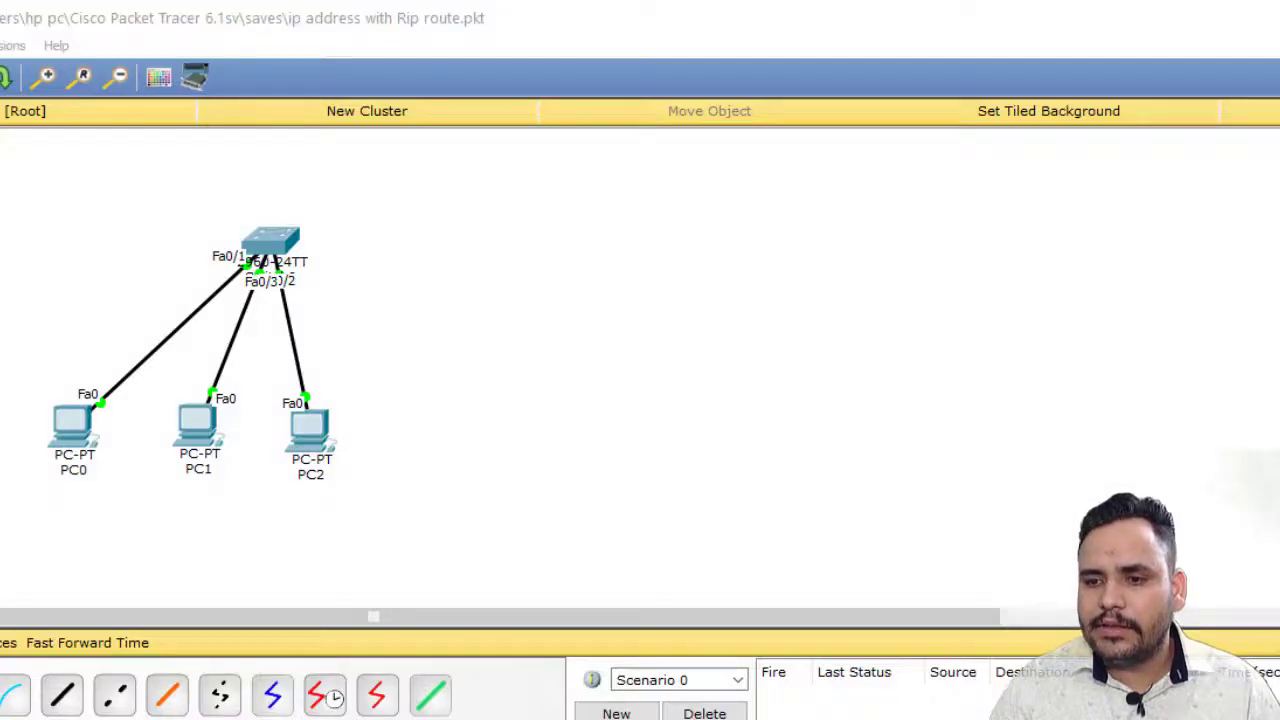
Test connectivity by sending simple PDUs from PC0 to PC1 and from PC1 to PC2.
left_click(80, 425)
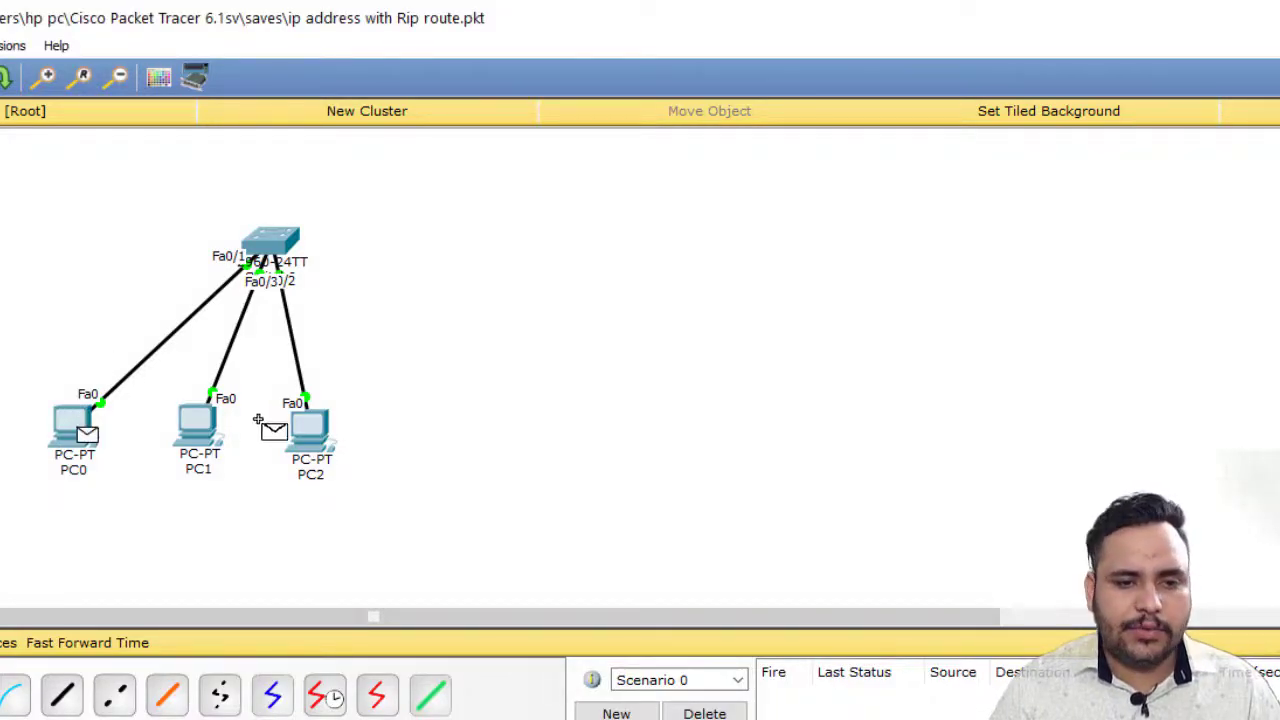
left_click(205, 440)
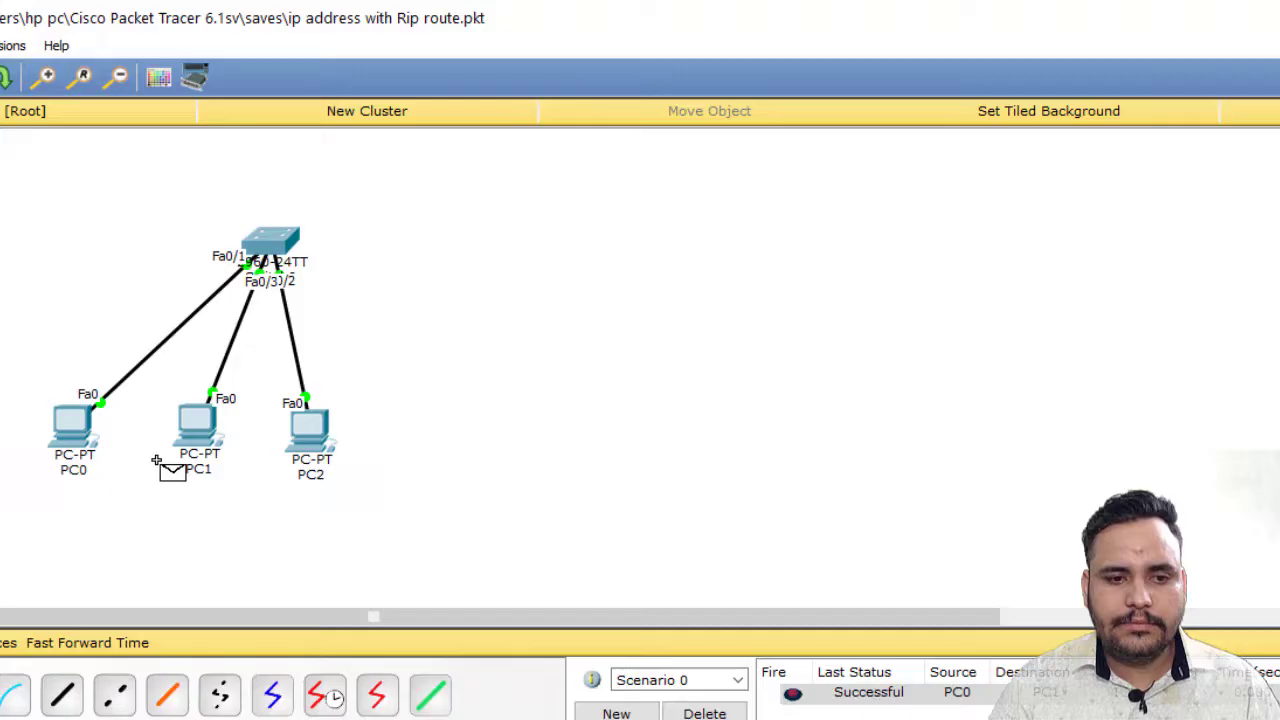
left_click(200, 428)
left_click(322, 452)
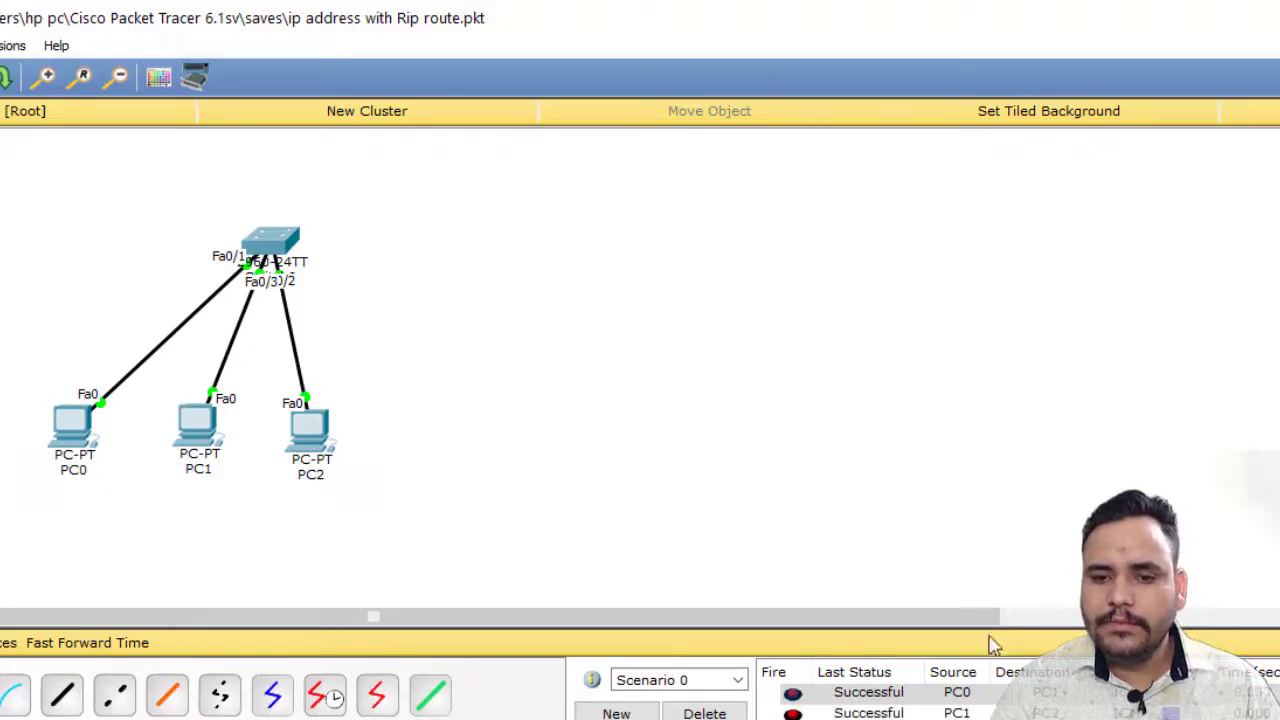
Delete the current PDU scenario and send a new simple PDU from PC0 to PC2.
left_click(737, 712)
key("p")
left_click(72, 426)
left_click(304, 436)
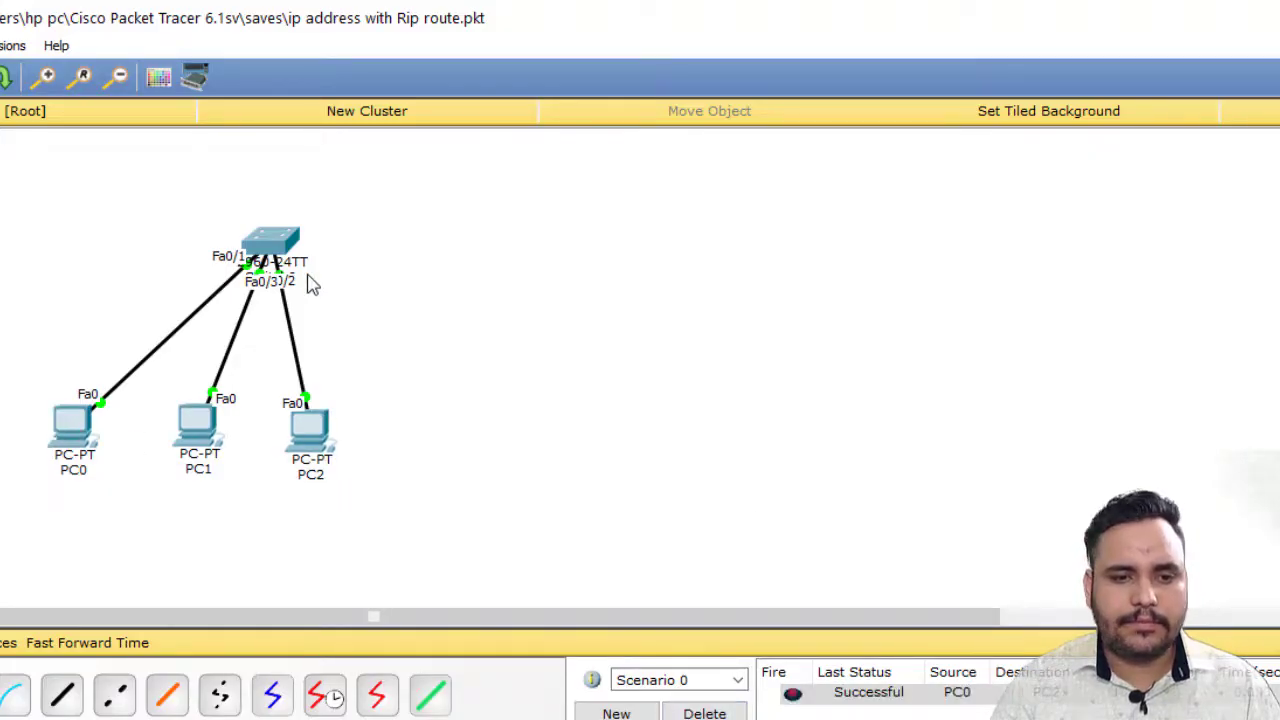
Open Switch0's command line interface and enter privileged EXEC mode with en.
left_click(272, 248)
left_click_drag(508, 4, 567, 50)
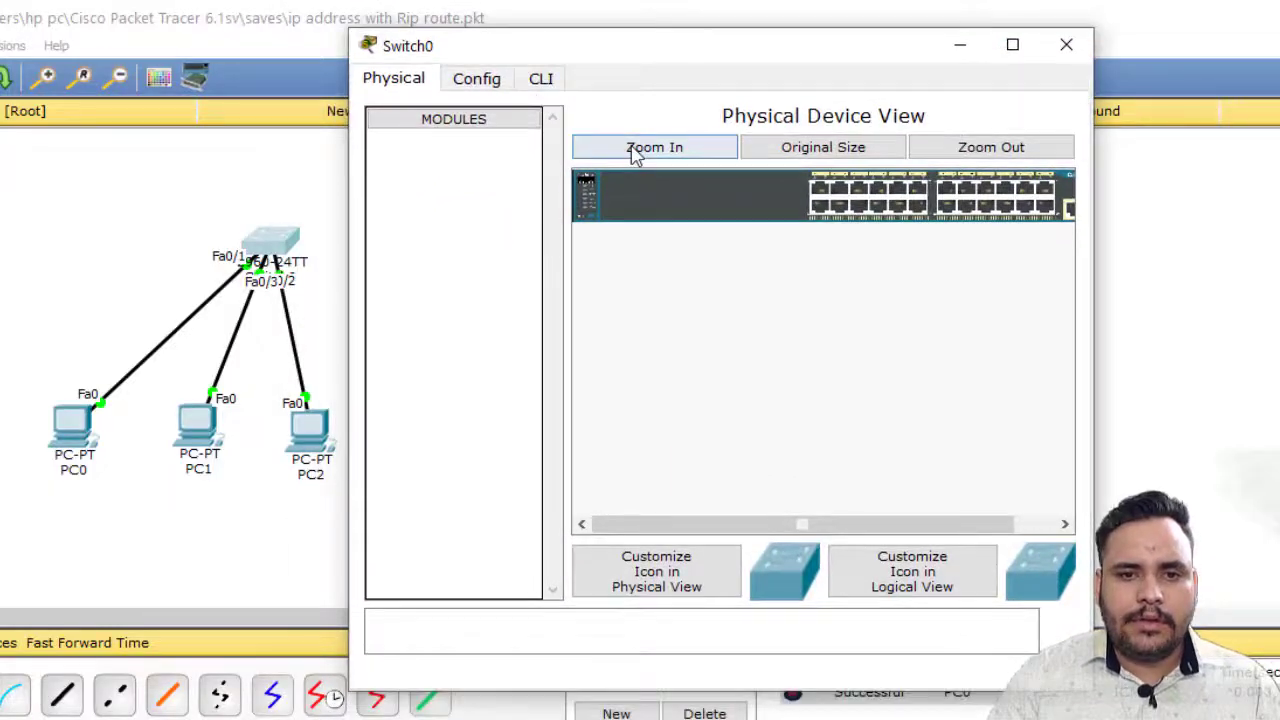
left_click(548, 82)
key("Return")
key("Return")
type("en")
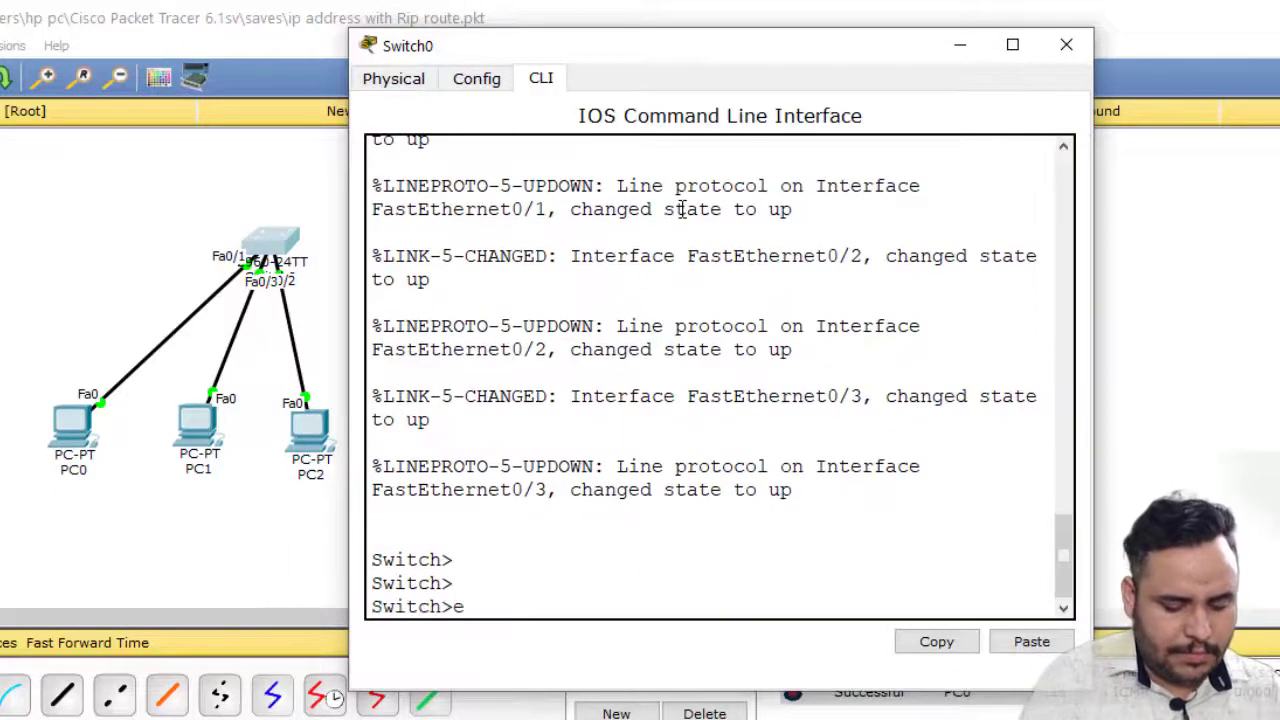
key("Return")
Display the switch's learned MAC addresses with sh mac-address-table.
type("sh ma")
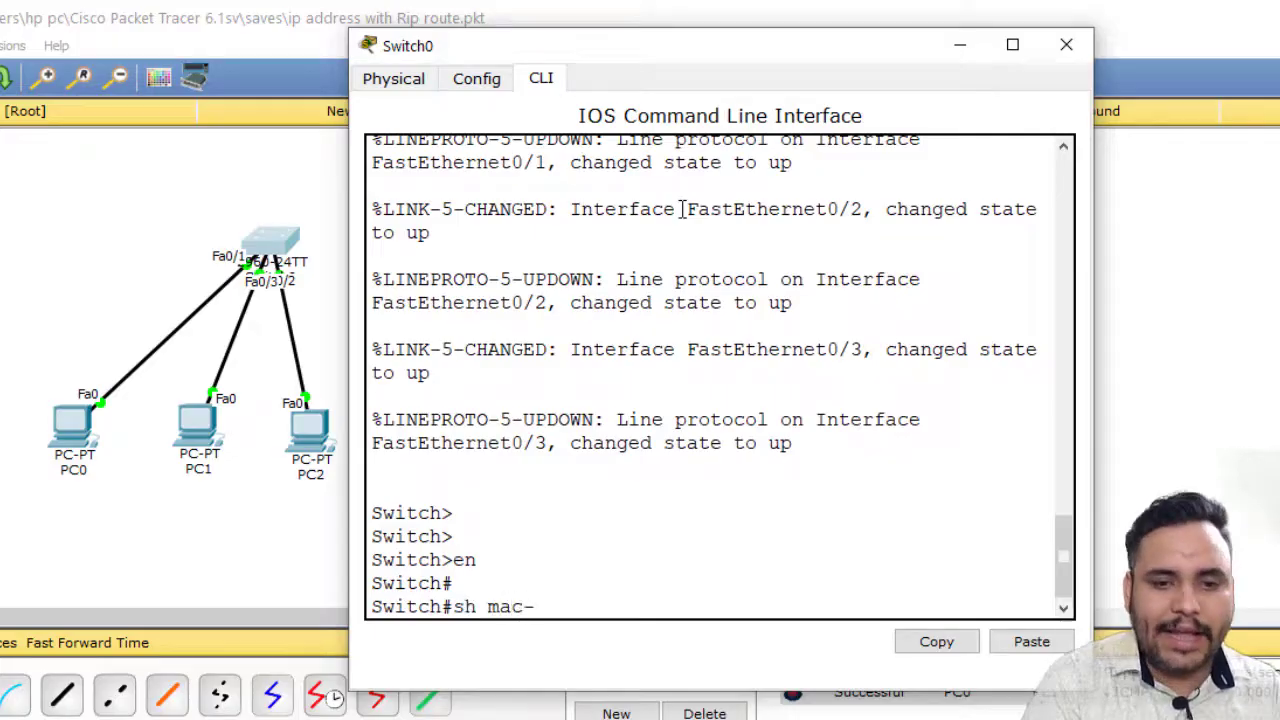
type("c-")
key("Tab")
key("Return")
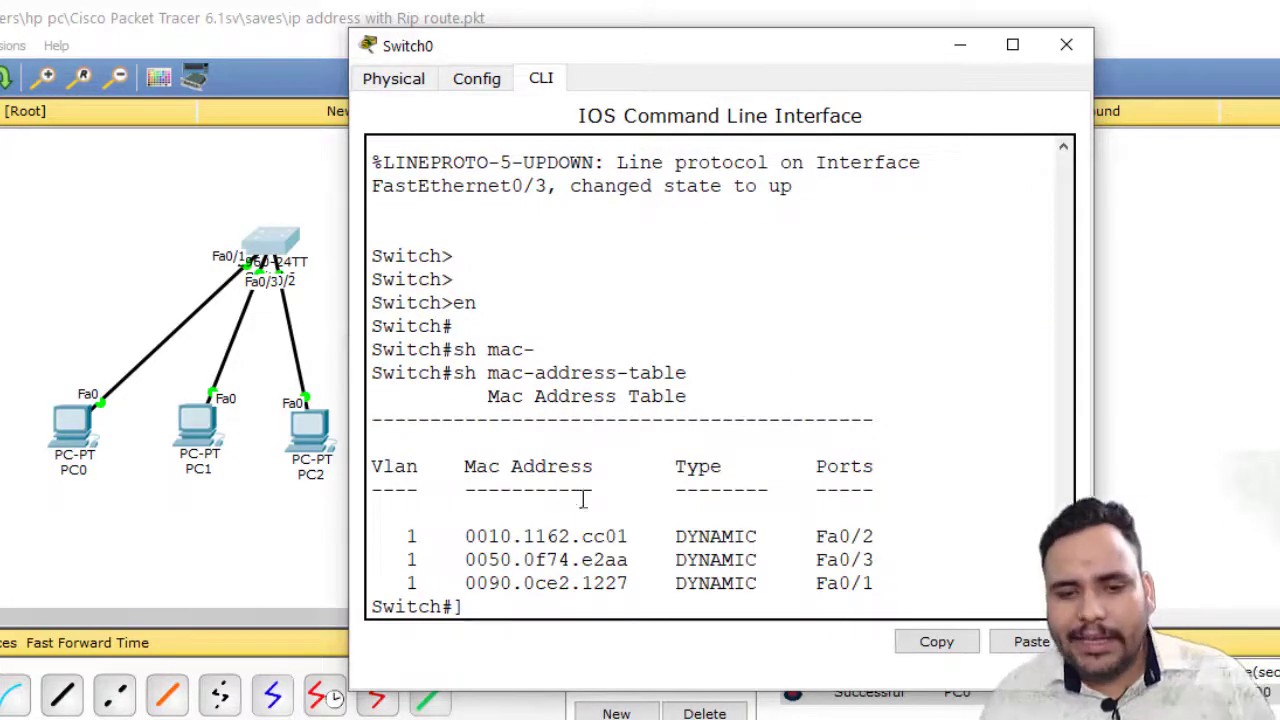
Review the MAC address entries in Switch0's table and return to the network topology.
left_click_drag(456, 534, 642, 537)
left_click_drag(455, 560, 650, 545)
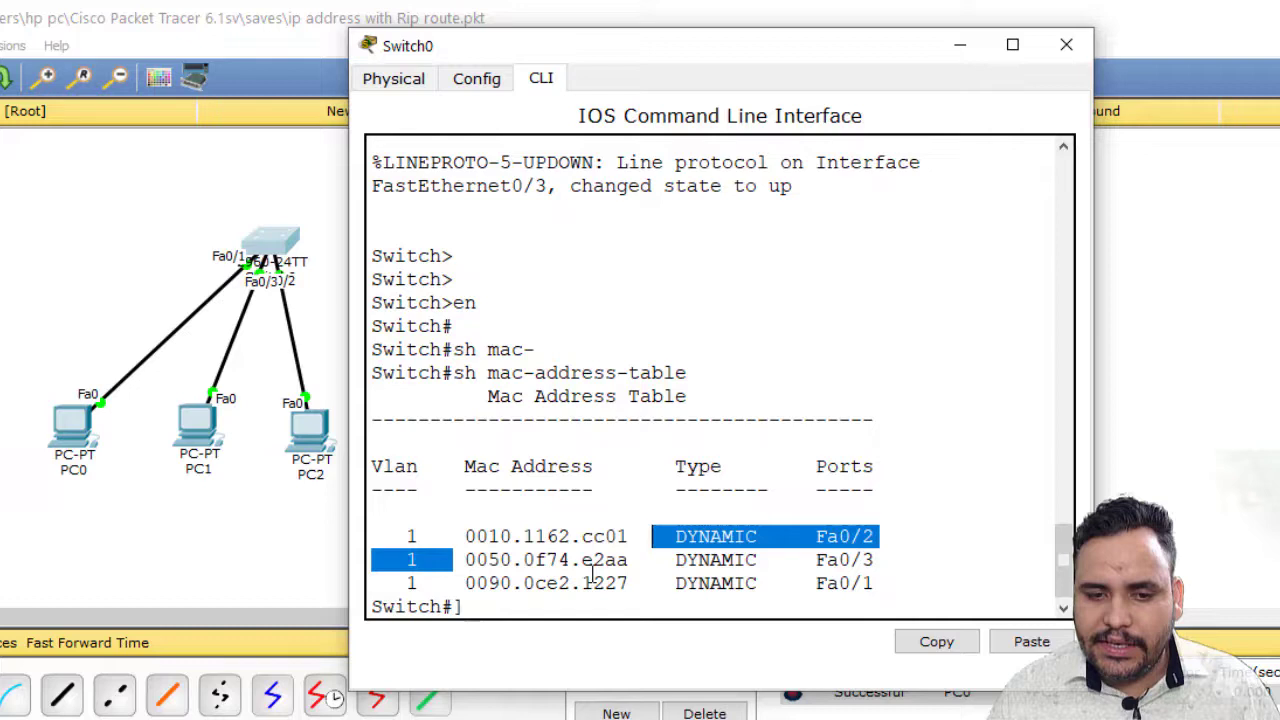
left_click_drag(523, 587, 714, 566)
left_click(609, 537)
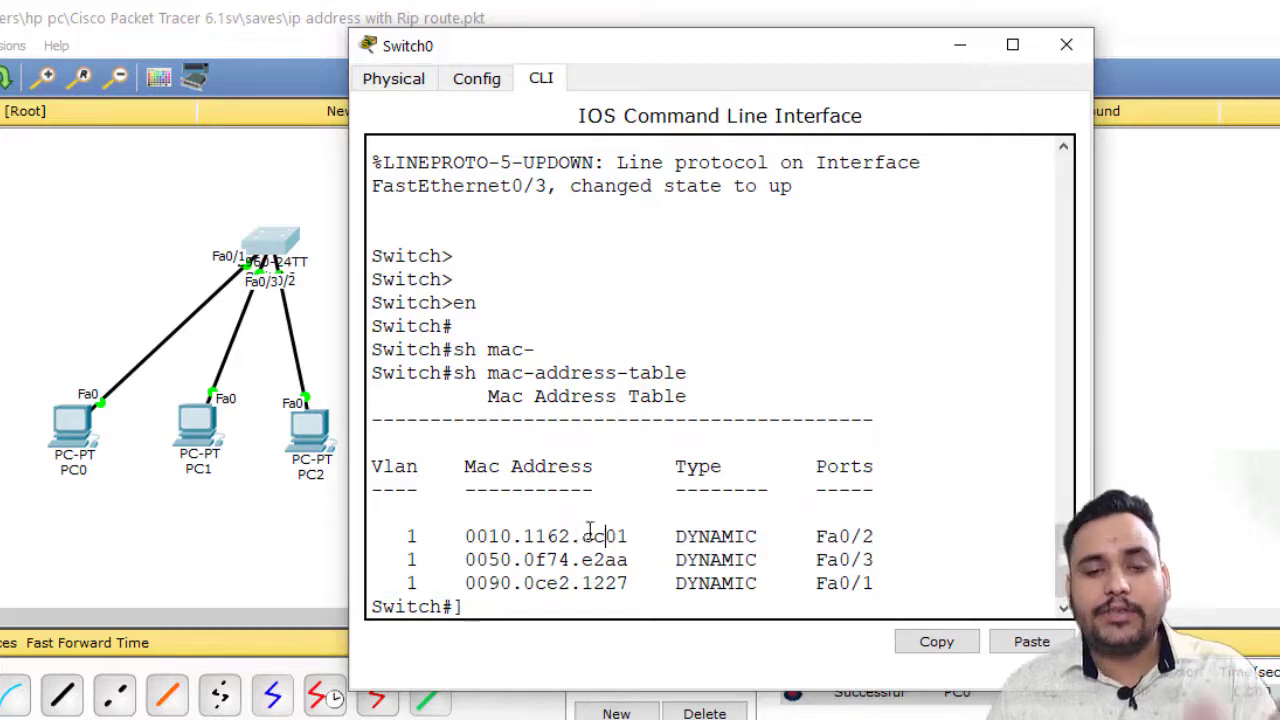
left_click(208, 308)
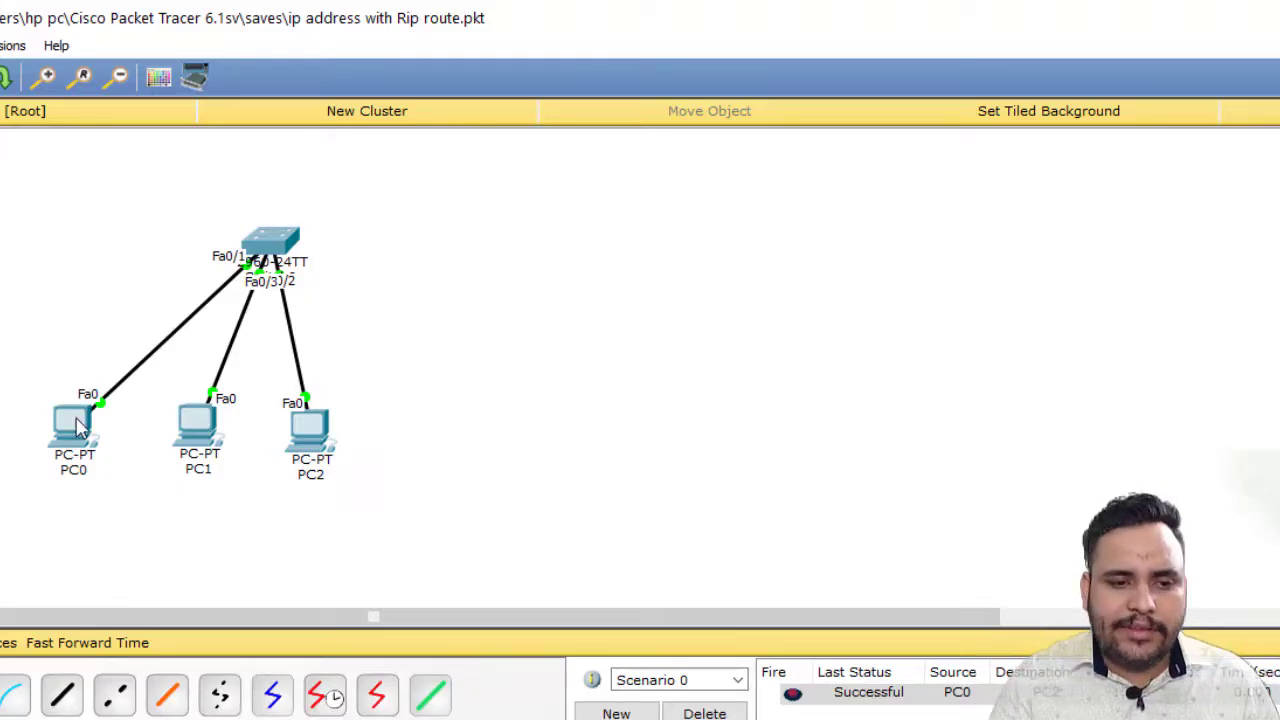
Rename PC0 as xyz.
left_click(68, 468)
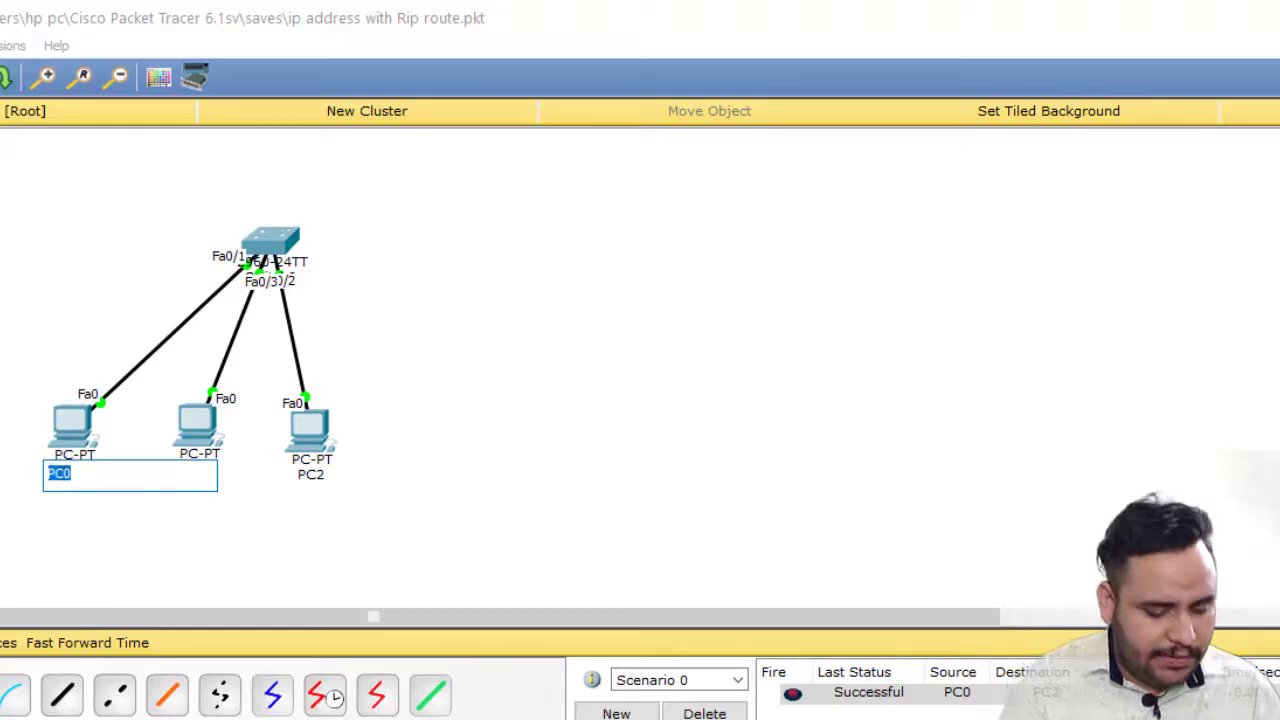
type("xyz")
key("Return")
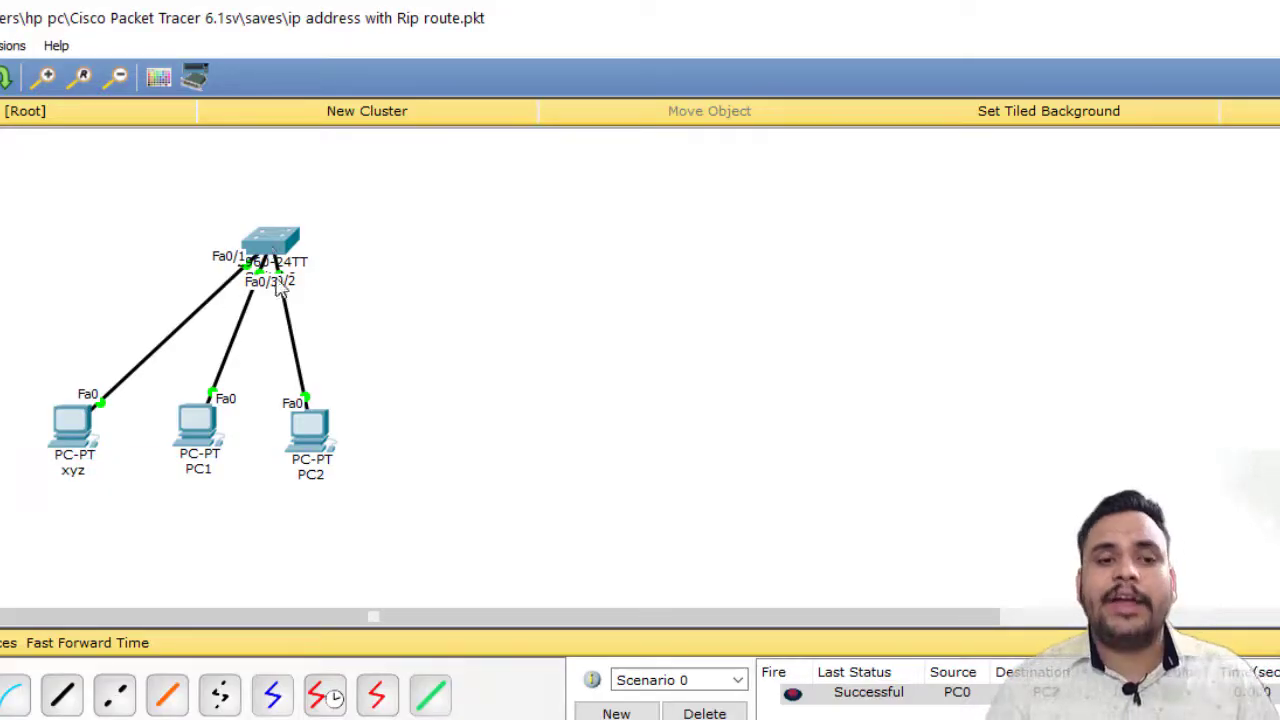
Rearrange xyz, PC1 and PC2 so the three PCs are spread further apart below the switch.
left_click_drag(60, 434, 18, 403)
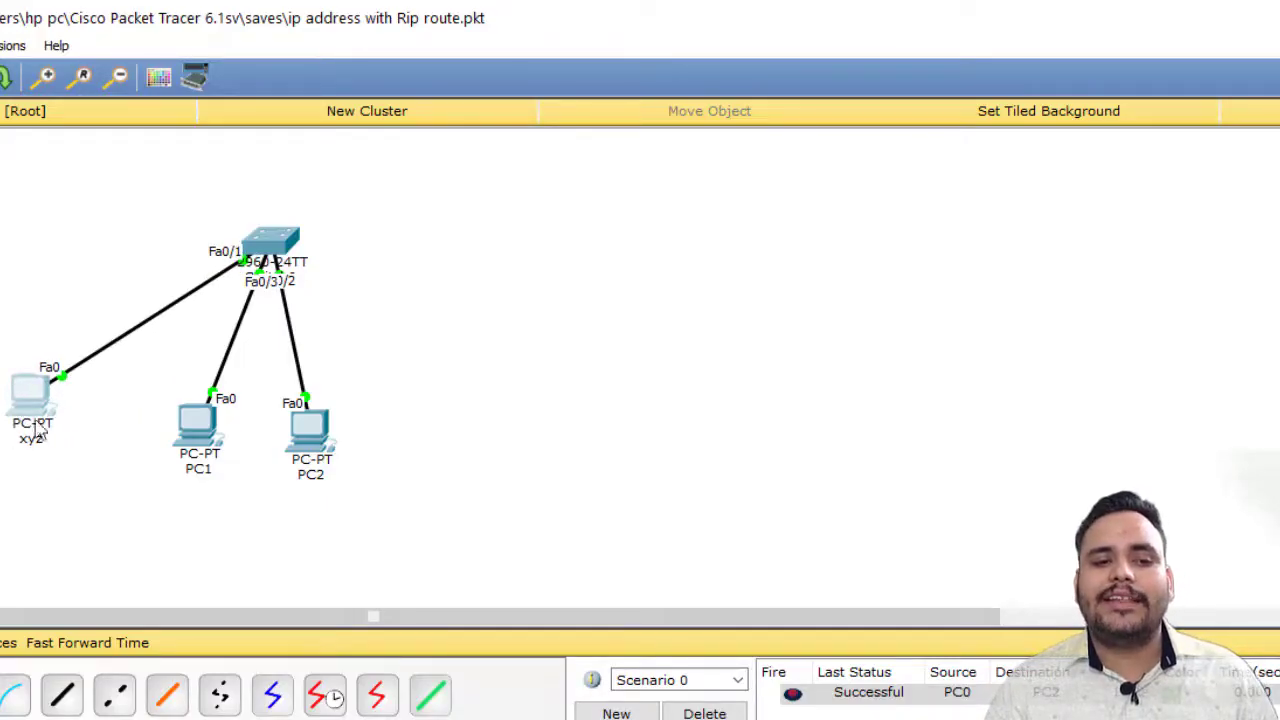
left_click_drag(38, 432, 46, 462)
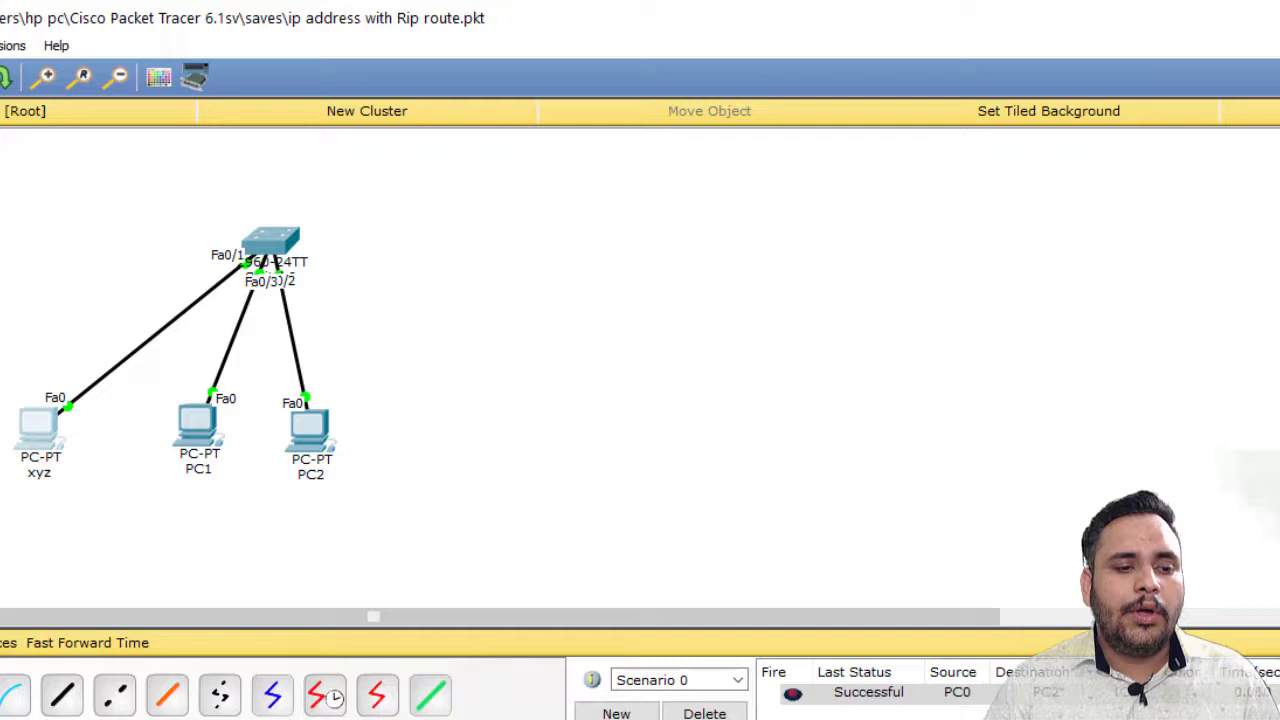
key("ctrl+alt+v")
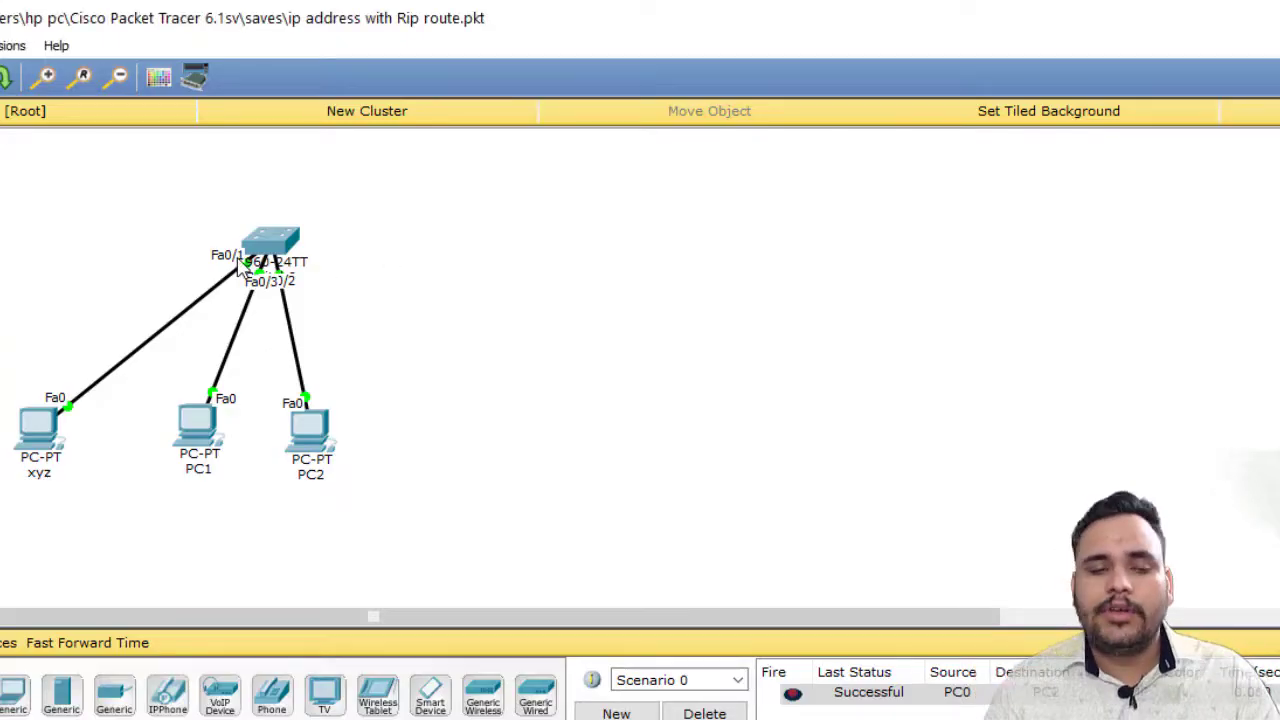
left_click_drag(312, 436, 432, 438)
left_click_drag(200, 440, 272, 455)
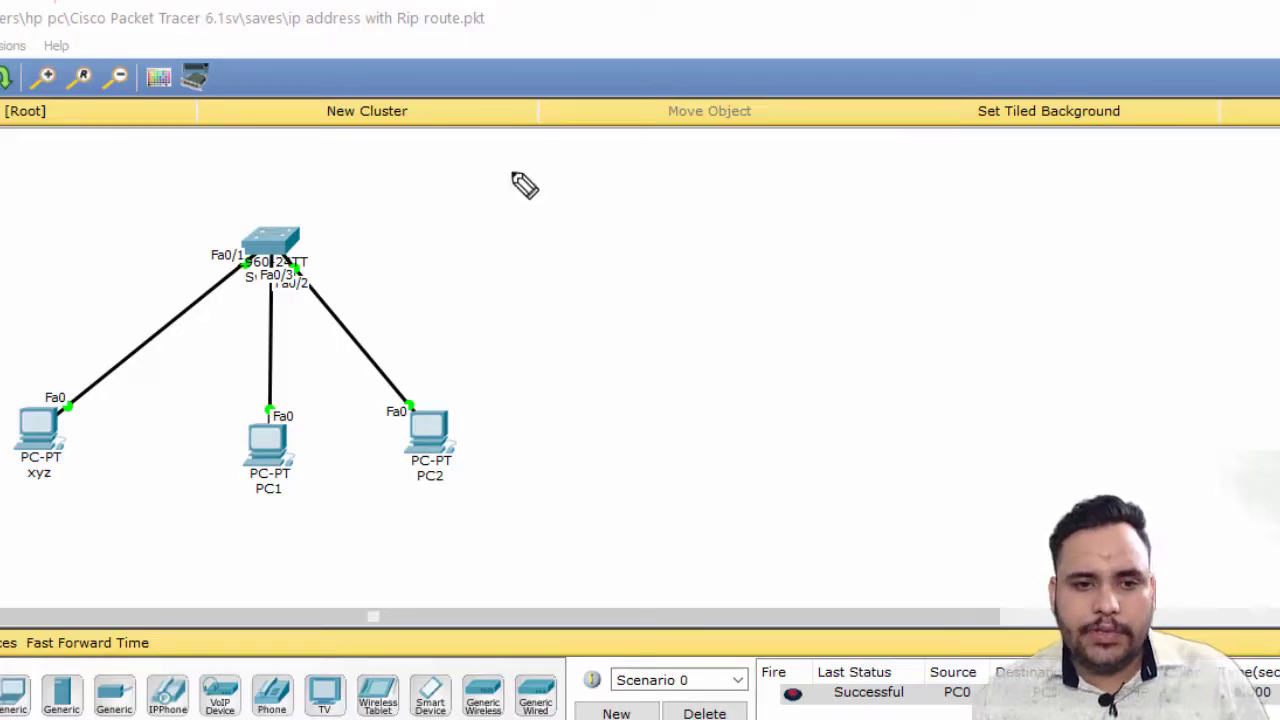
Handwrite Protect / Restrict / Shutdown beside the topology, emphasise each word with circles or underlines, and erase the annotations.
mouse_move(486, 256)
left_mouse_down()
mouse_move(497, 240)
mouse_move(543, 243)
mouse_move(623, 189)
mouse_move(651, 243)
mouse_move(703, 206)
mouse_move(801, 218)
mouse_move(846, 175)
mouse_move(900, 190)
mouse_move(908, 220)
mouse_move(957, 198)
mouse_move(994, 220)
mouse_move(1020, 180)
mouse_move(1052, 225)
left_mouse_up()
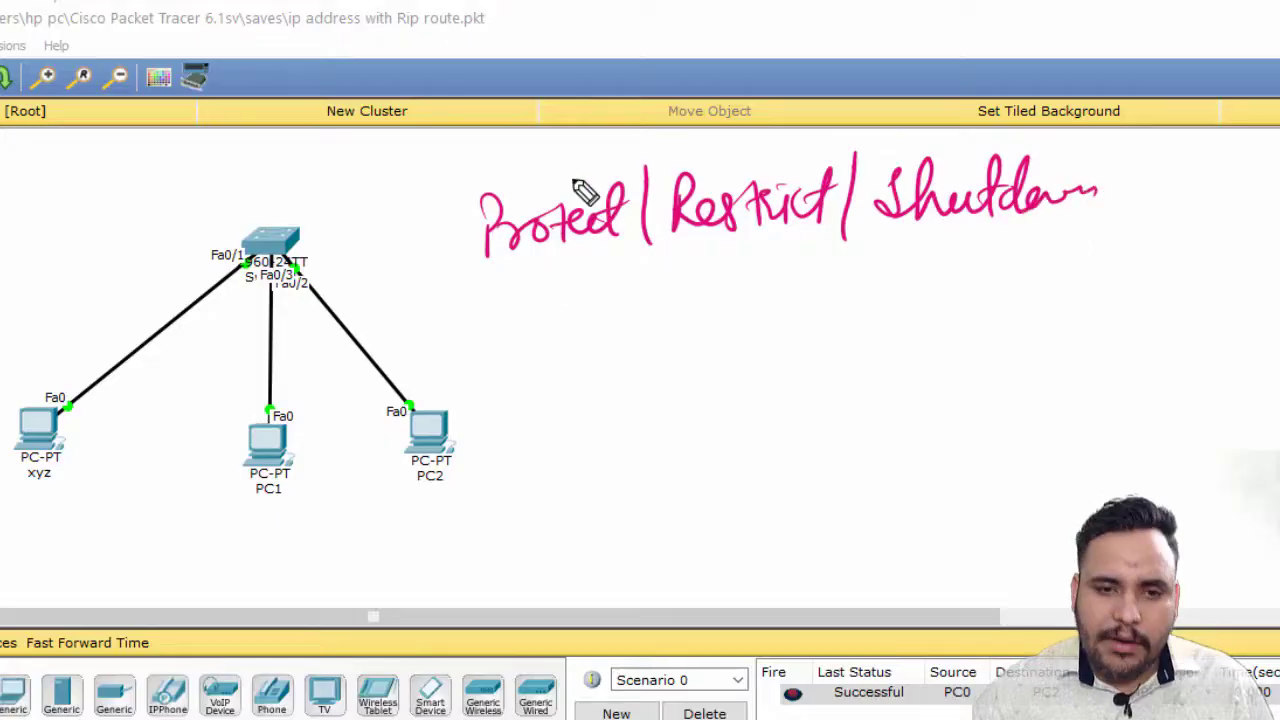
mouse_move(600, 155)
left_mouse_down()
mouse_move(589, 301)
mouse_move(470, 237)
mouse_move(485, 275)
mouse_move(618, 266)
left_mouse_up()
mouse_move(765, 250)
left_mouse_down()
mouse_move(686, 261)
mouse_move(756, 256)
left_mouse_up()
left_click_drag(470, 284, 563, 271)
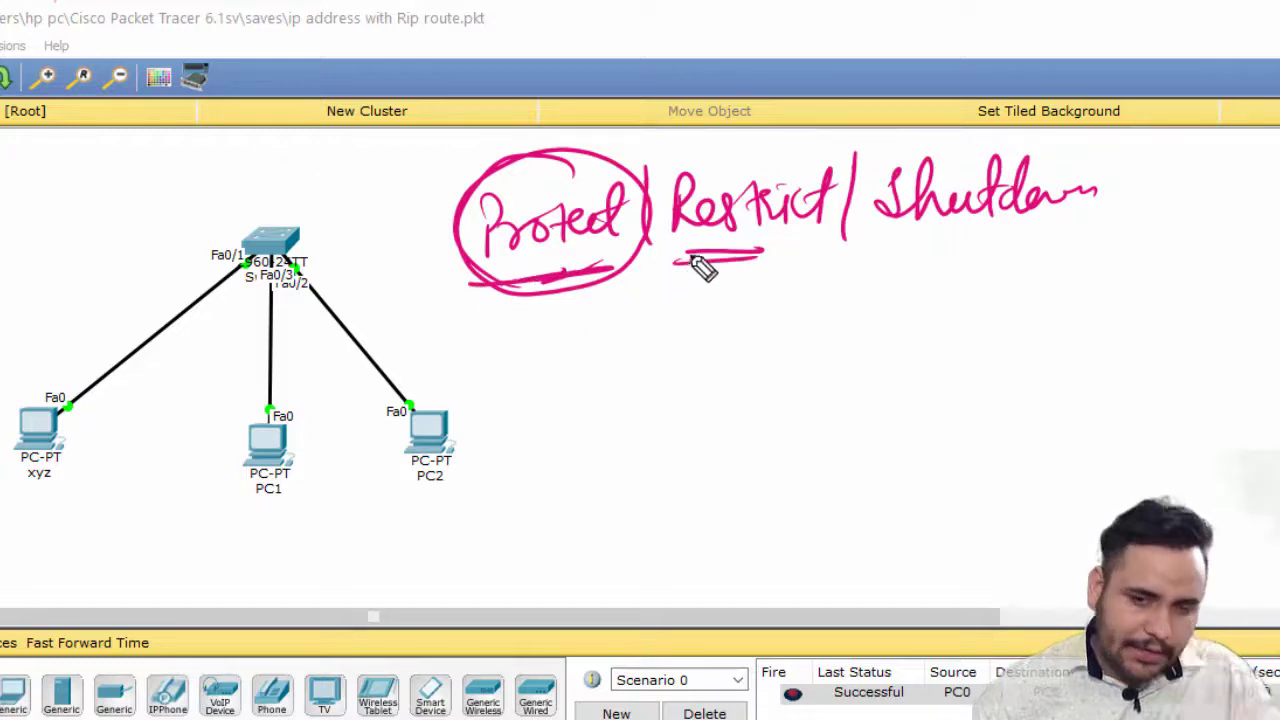
left_click_drag(703, 268, 766, 257)
mouse_move(796, 163)
left_mouse_down()
mouse_move(652, 265)
mouse_move(791, 171)
mouse_move(737, 257)
mouse_move(1070, 261)
left_mouse_up()
left_click_drag(930, 268, 1080, 264)
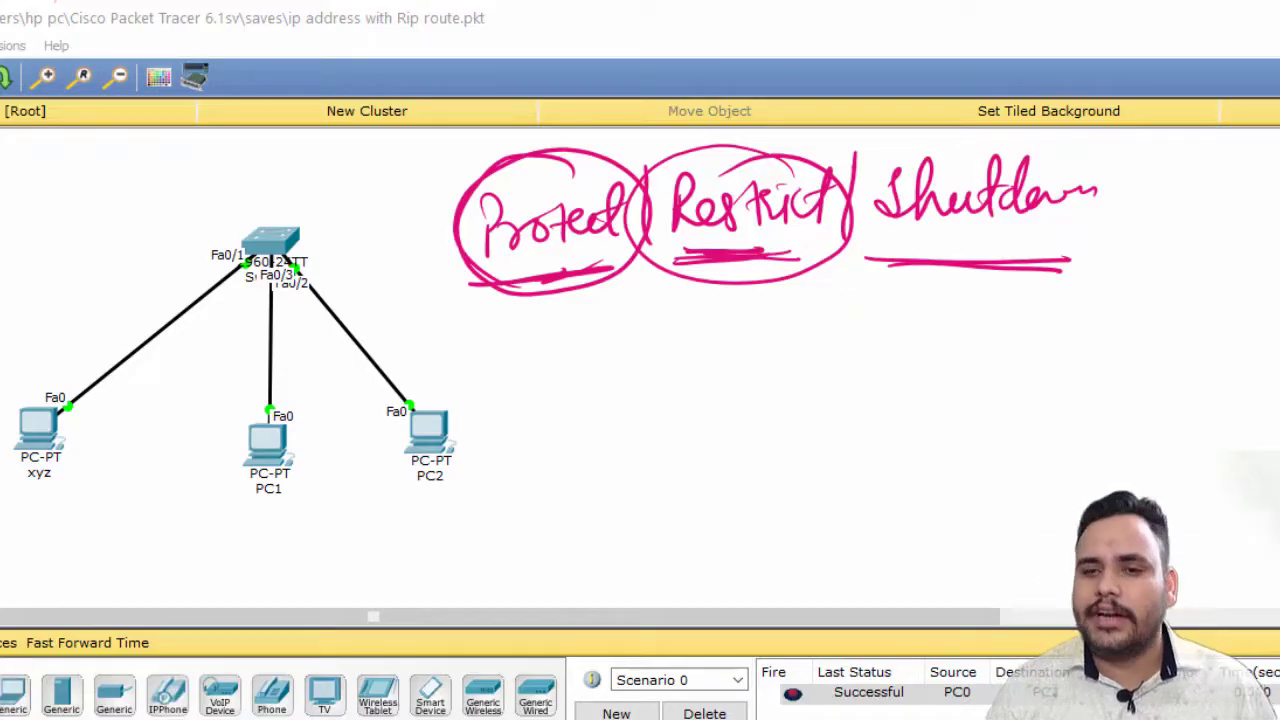
key("e")
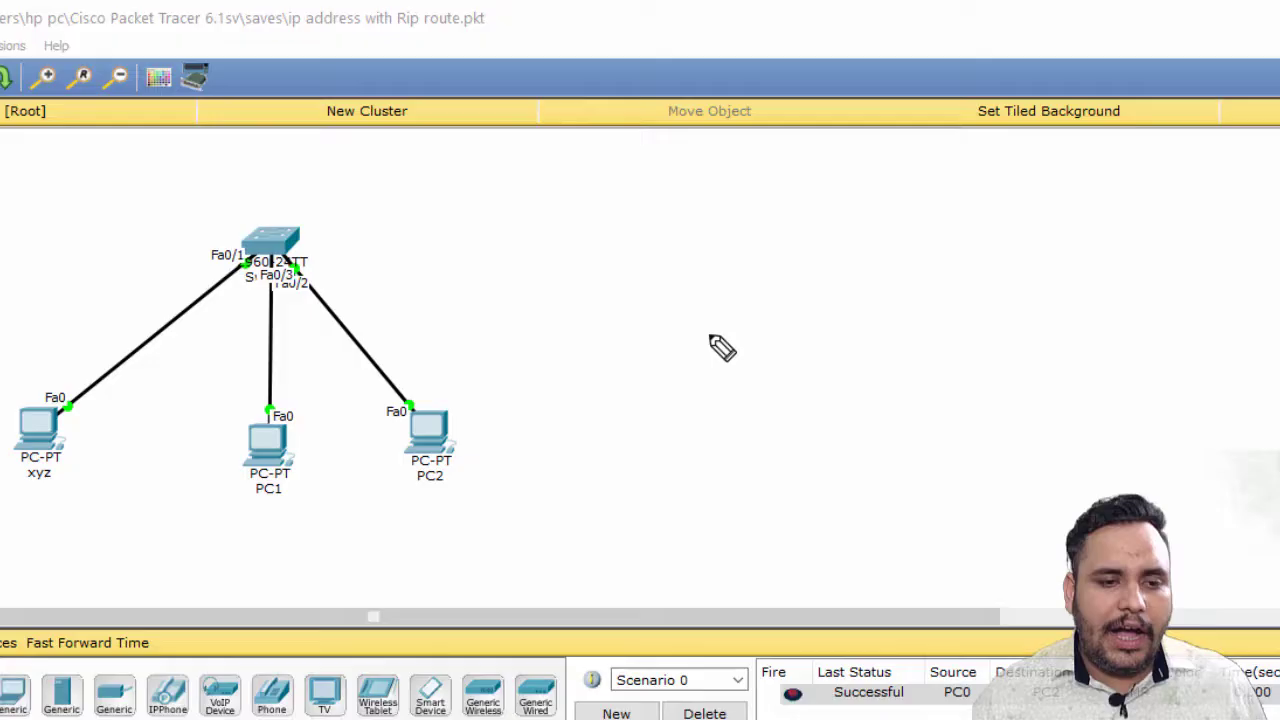
Circle xyz, PC1 and PC2 with the annotation pen, marking PC1 with R and PC2 with S.
mouse_move(18, 512)
left_mouse_down()
mouse_move(62, 494)
mouse_move(45, 505)
left_mouse_up()
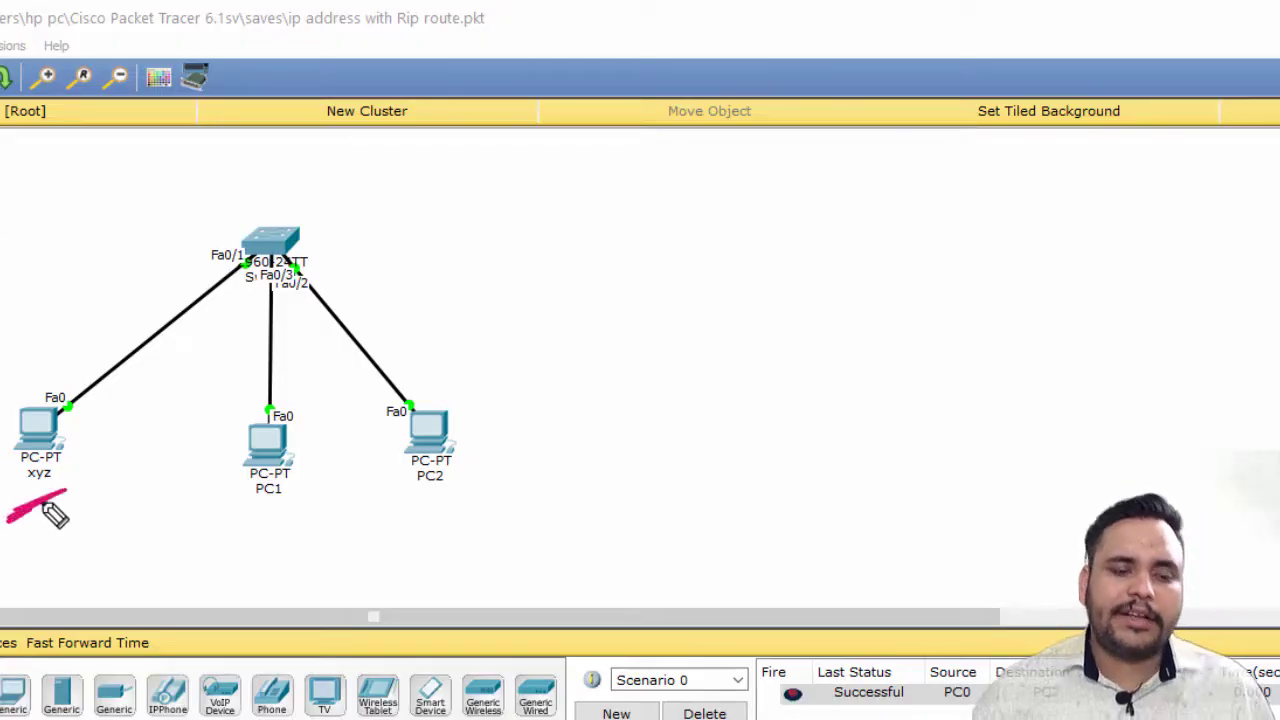
left_click_drag(82, 452, 48, 530)
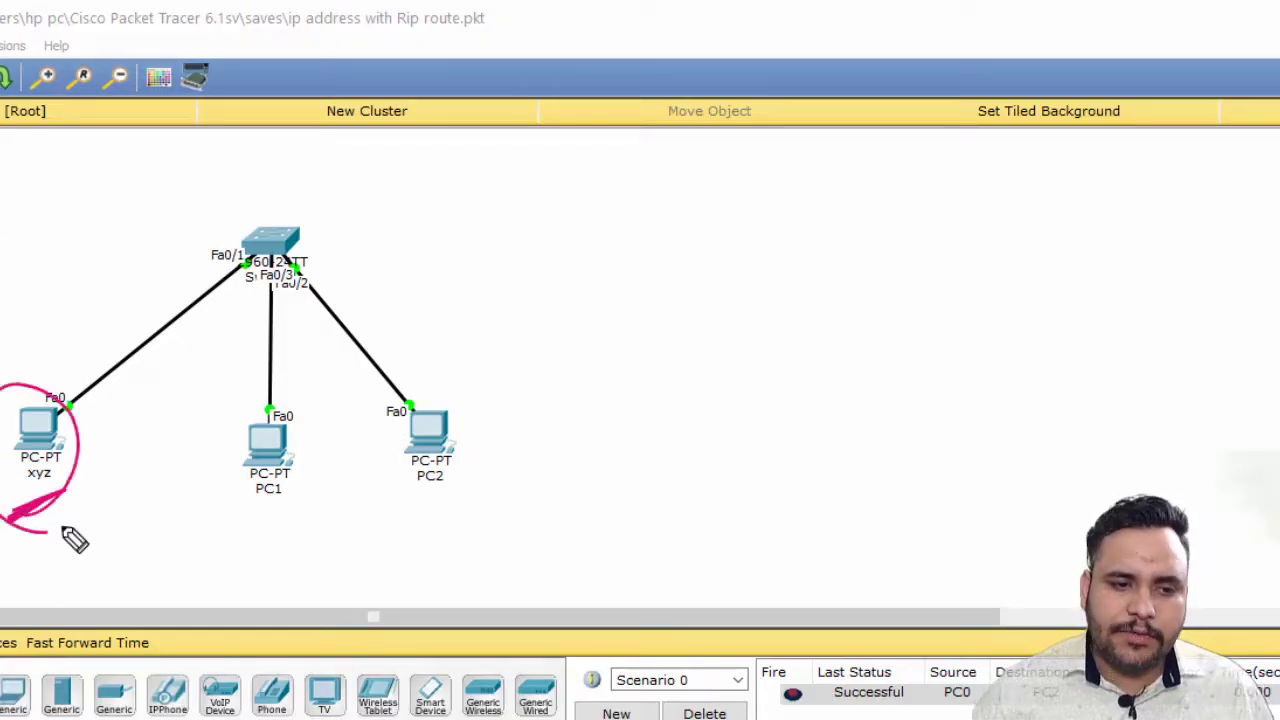
mouse_move(258, 392)
left_mouse_down()
mouse_move(284, 503)
mouse_move(308, 485)
mouse_move(250, 395)
left_mouse_up()
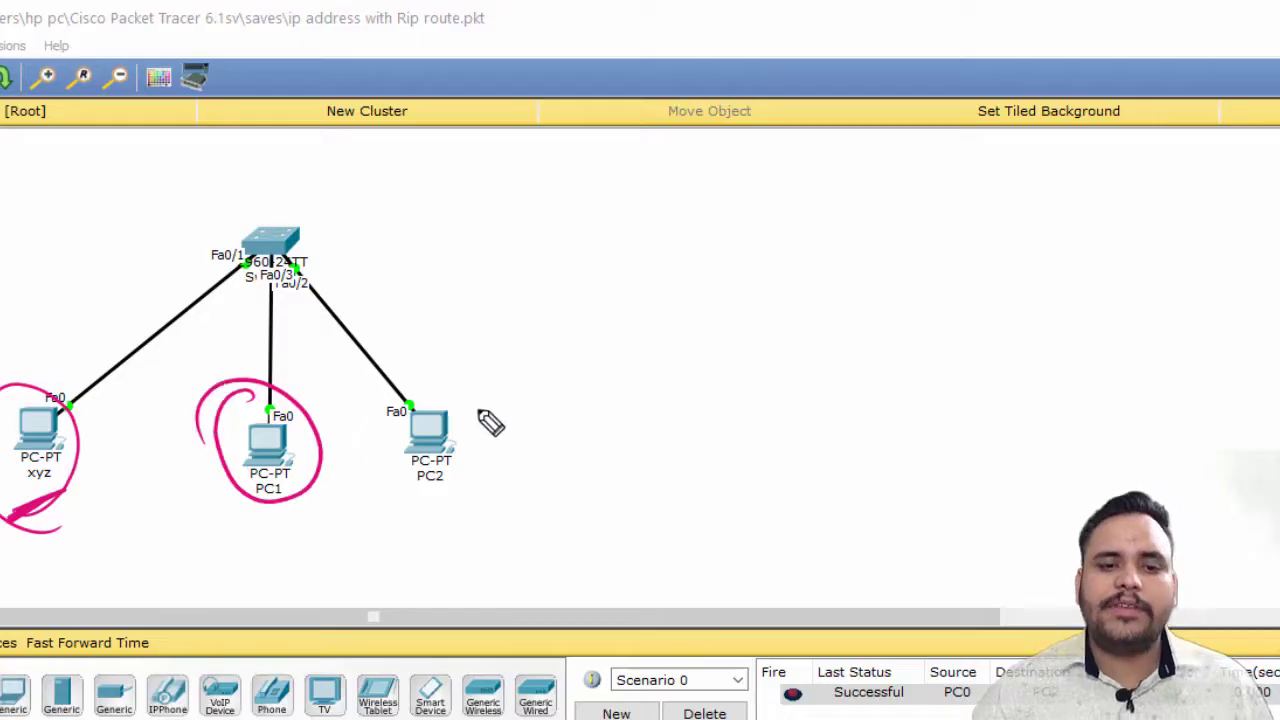
mouse_move(480, 412)
left_mouse_down()
mouse_move(420, 386)
mouse_move(516, 432)
mouse_move(490, 520)
mouse_move(445, 555)
left_mouse_up()
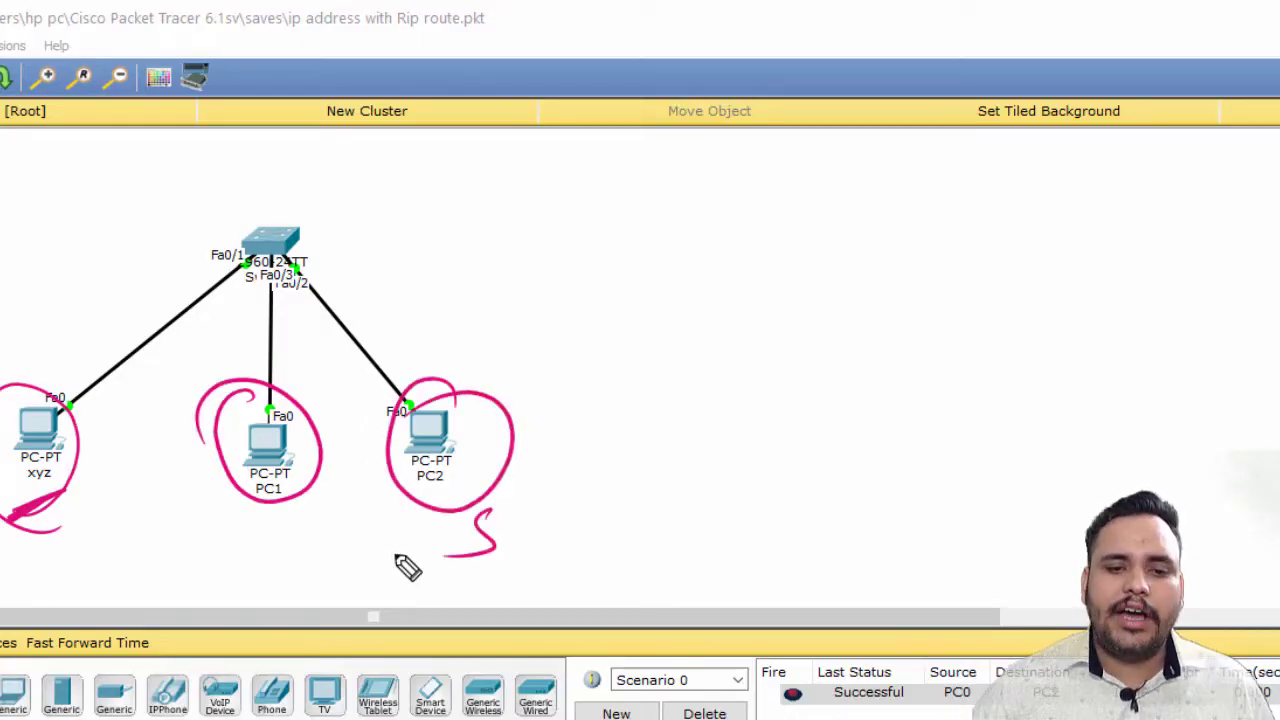
left_click_drag(262, 556, 294, 548)
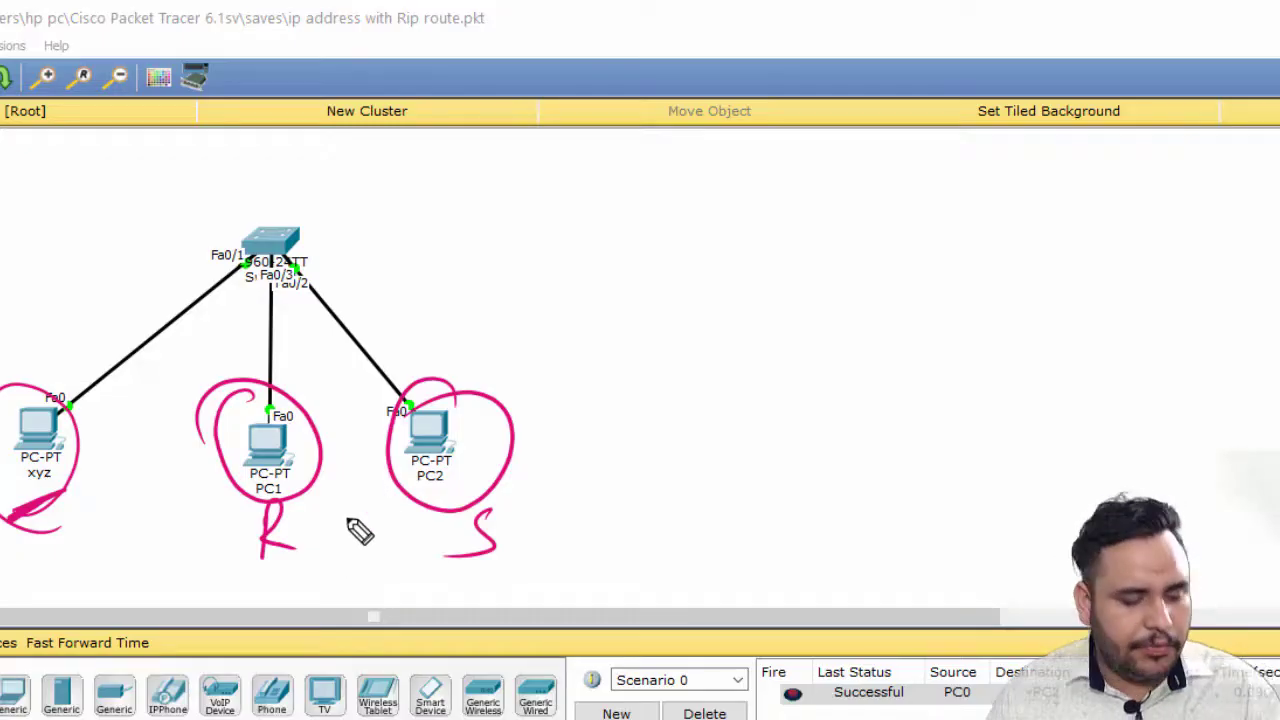
Reopen Switch0's command line, place its window clear of the three PCs, and bring up a fresh prompt.
left_click(268, 248)
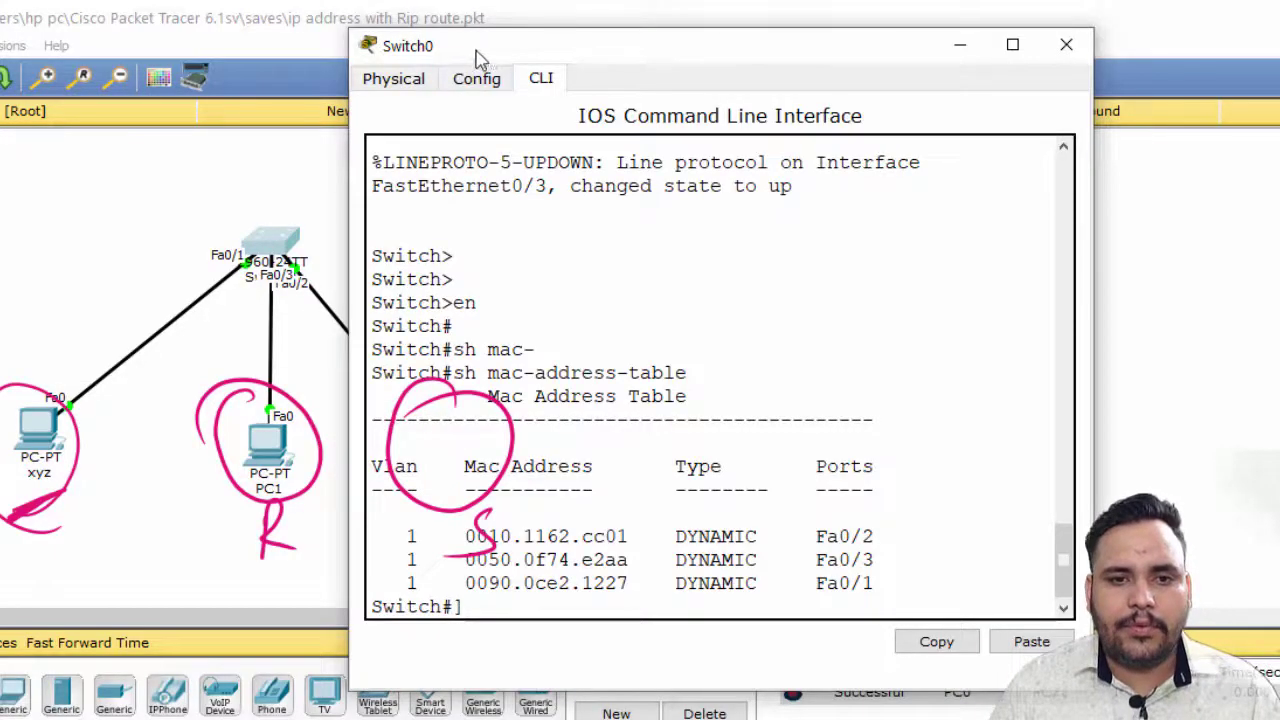
left_click_drag(477, 62, 505, 64)
left_click_drag(668, 62, 829, 63)
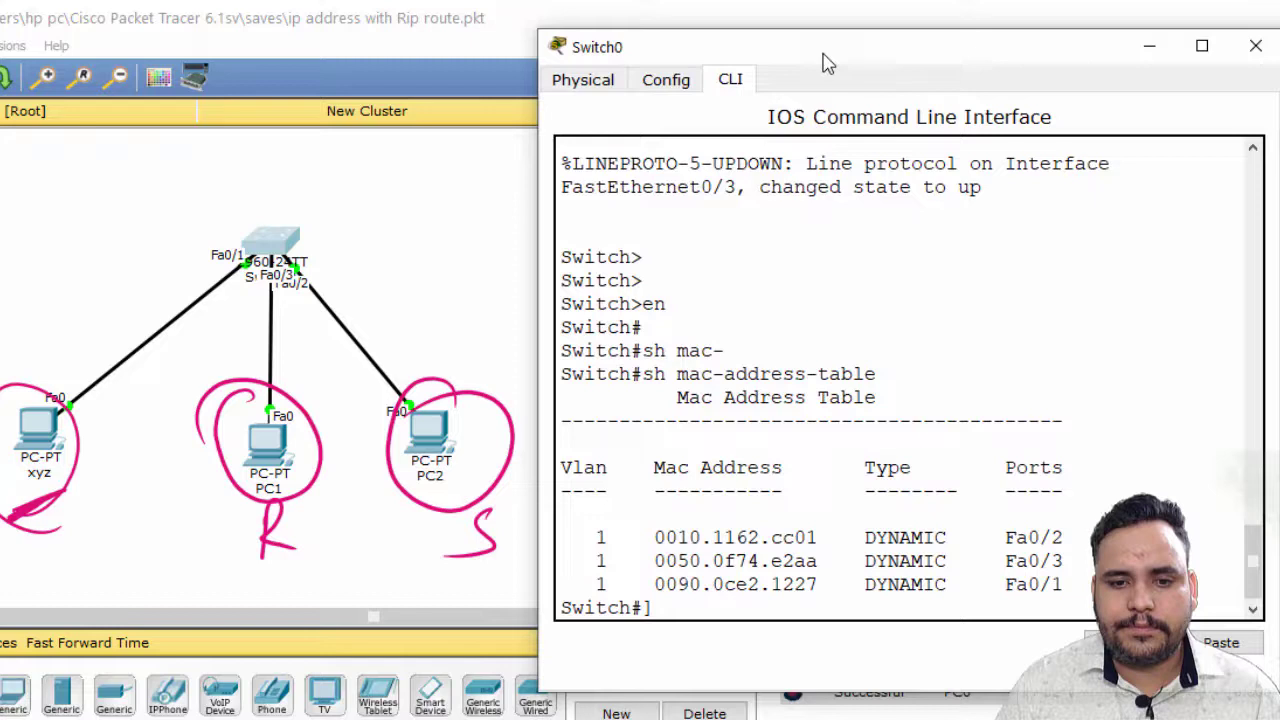
key("Return")
key("Return")
key("Return")
key("Return")
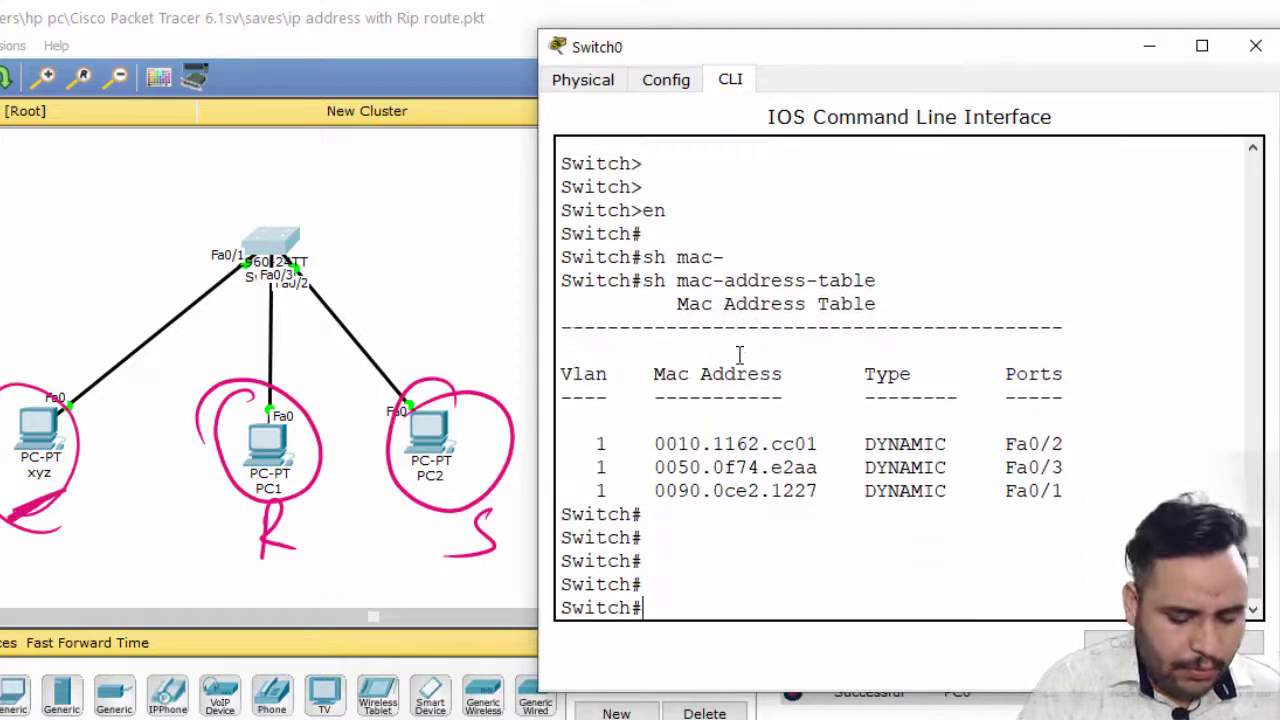
type("cond")
key("Return")
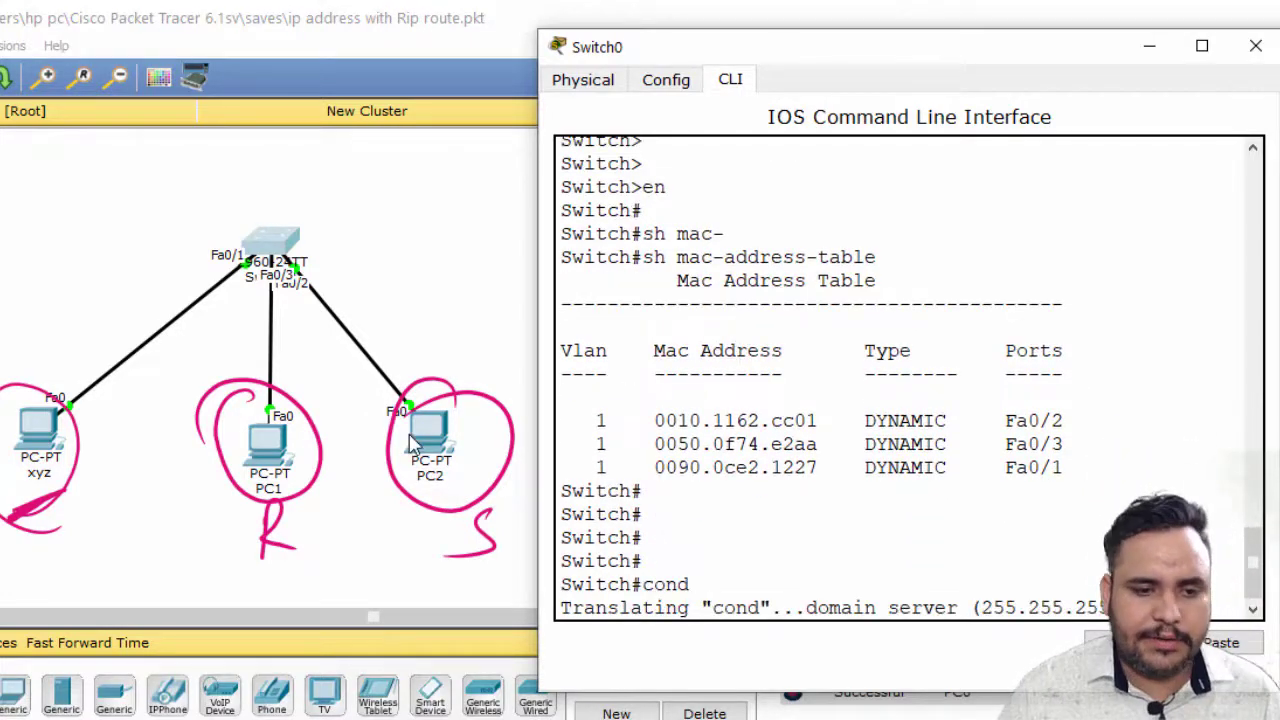
key("ctrl+shift+6")
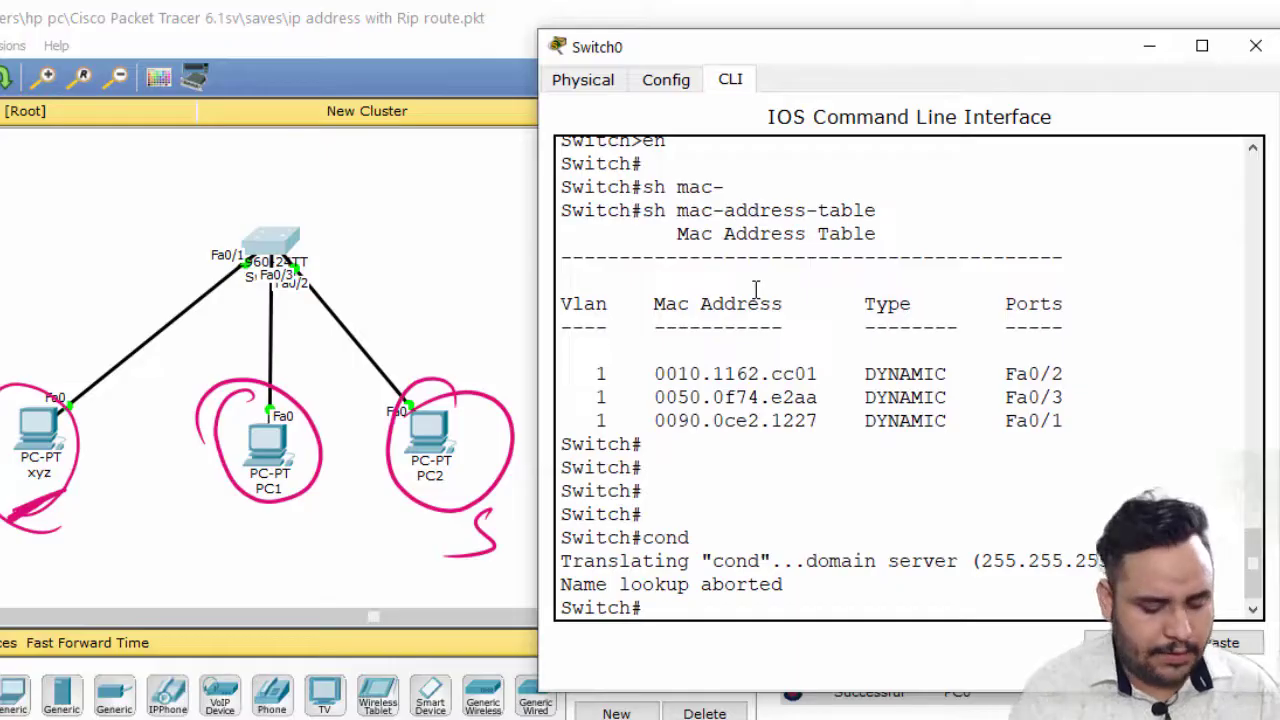
Enter global configuration mode on the switch with conf, accepting terminal as the source.
type("conf")
key("Return")
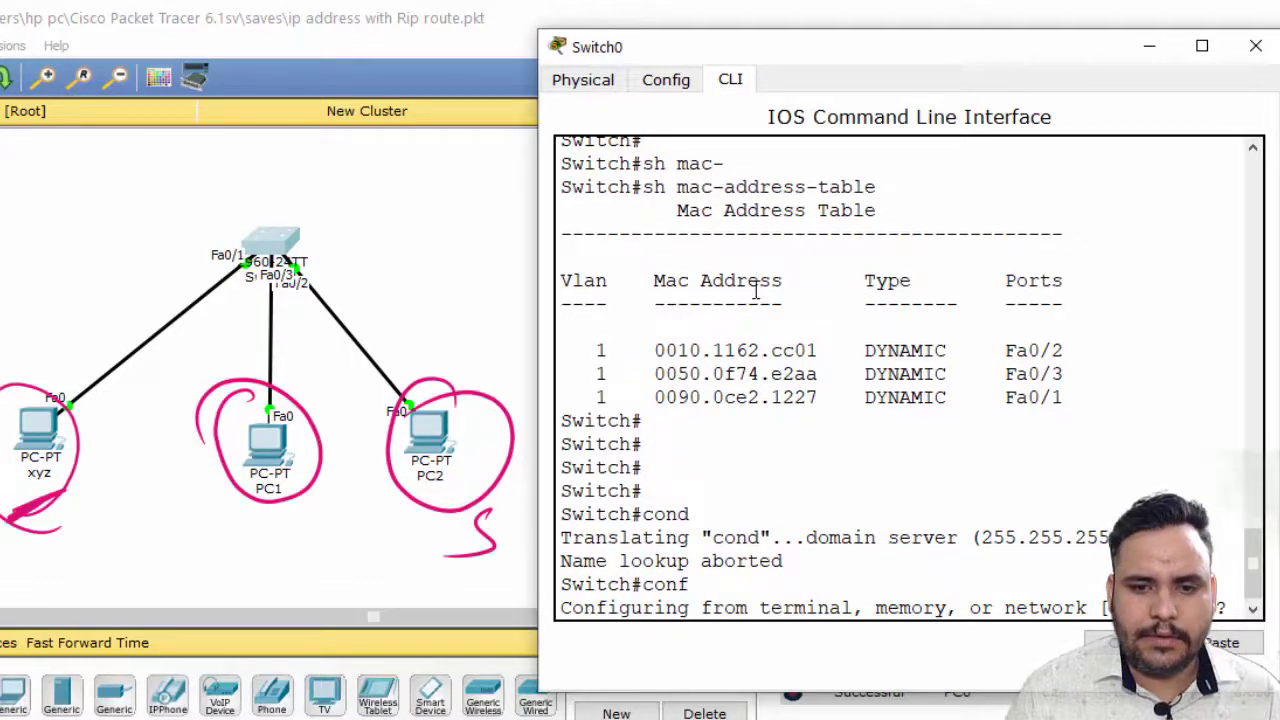
key("Return")
key("Return")
key("Return")
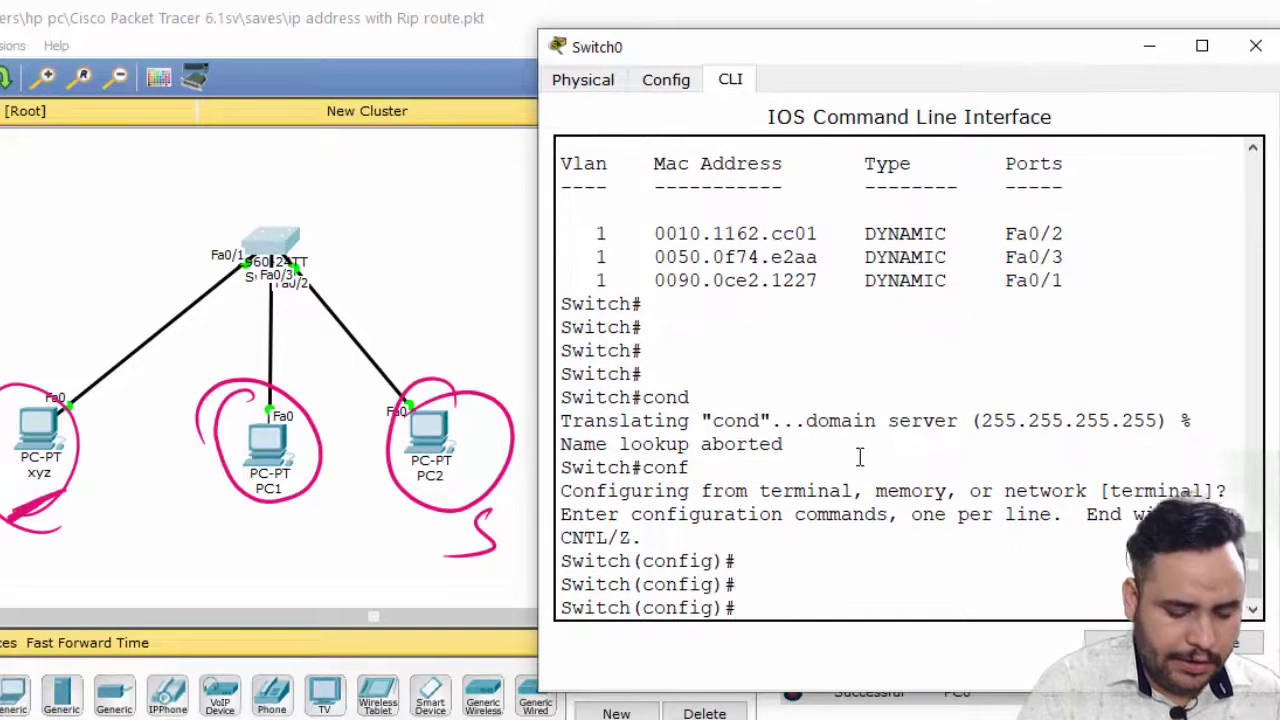
Select interface fa 0/1 and set it to access mode with switchport mode access.
type("int fa")
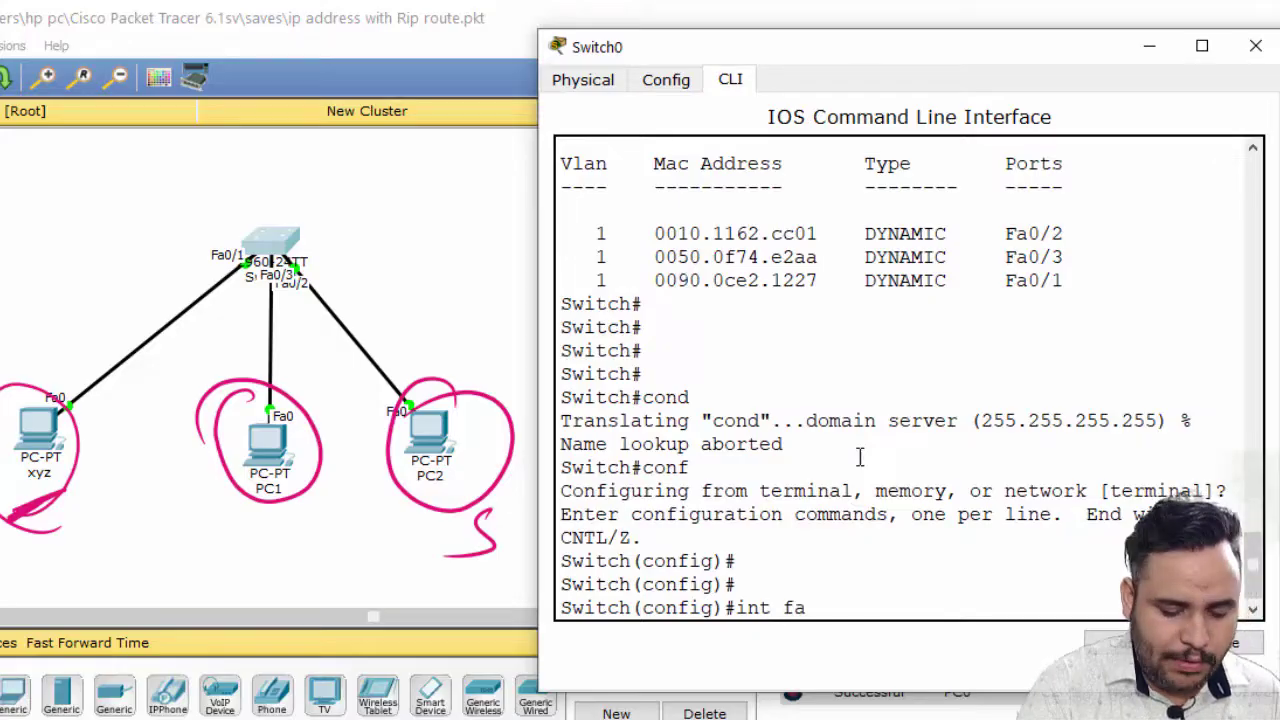
type(" 0/1")
key("Return")
type("swi")
key("Tab")
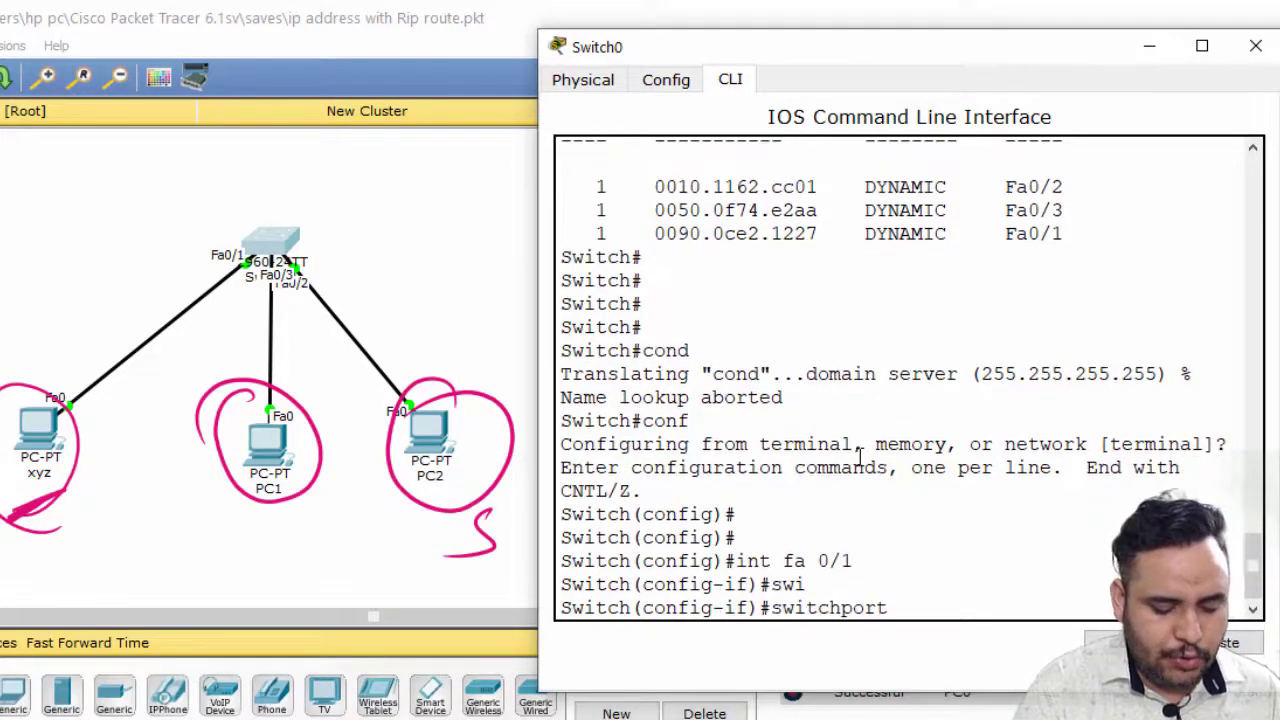
type("m")
key("Tab")
type("ac")
key("Tab")
key("Return")
Enable port security on interface fa 0/1 with switchport port-security.
type("swi")
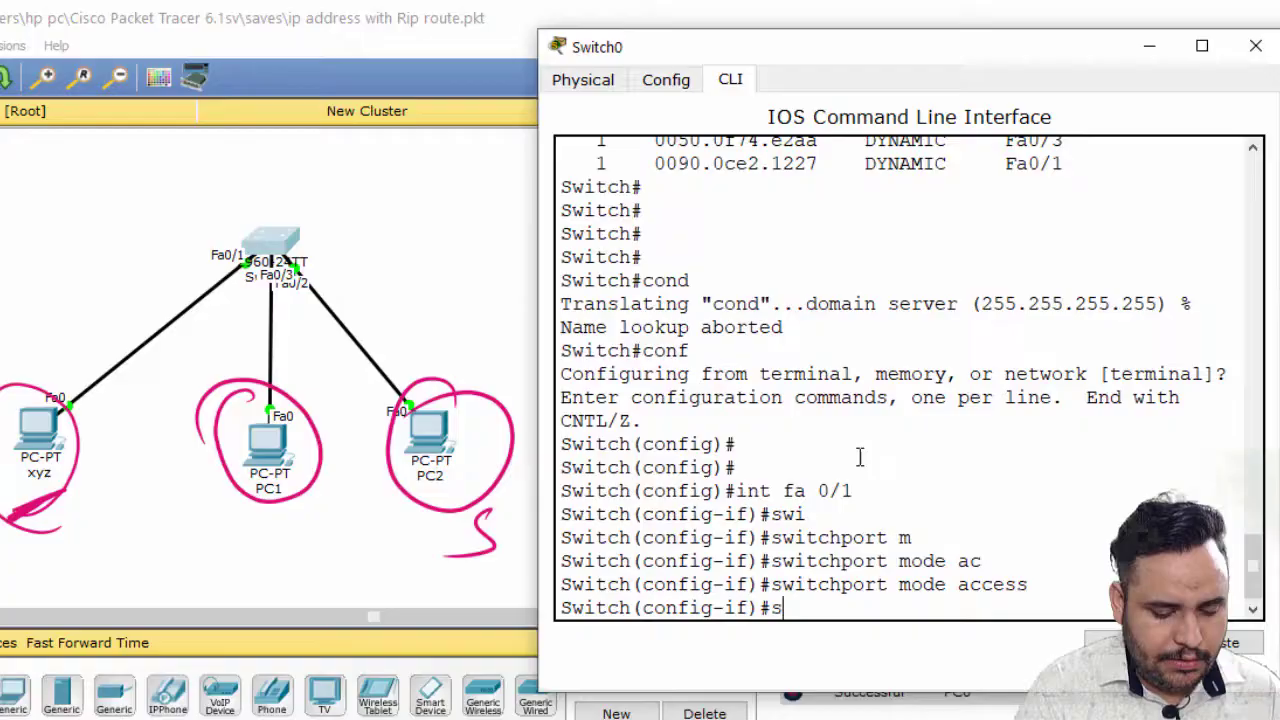
key("Tab")
type("po")
key("Tab")
key("Return")
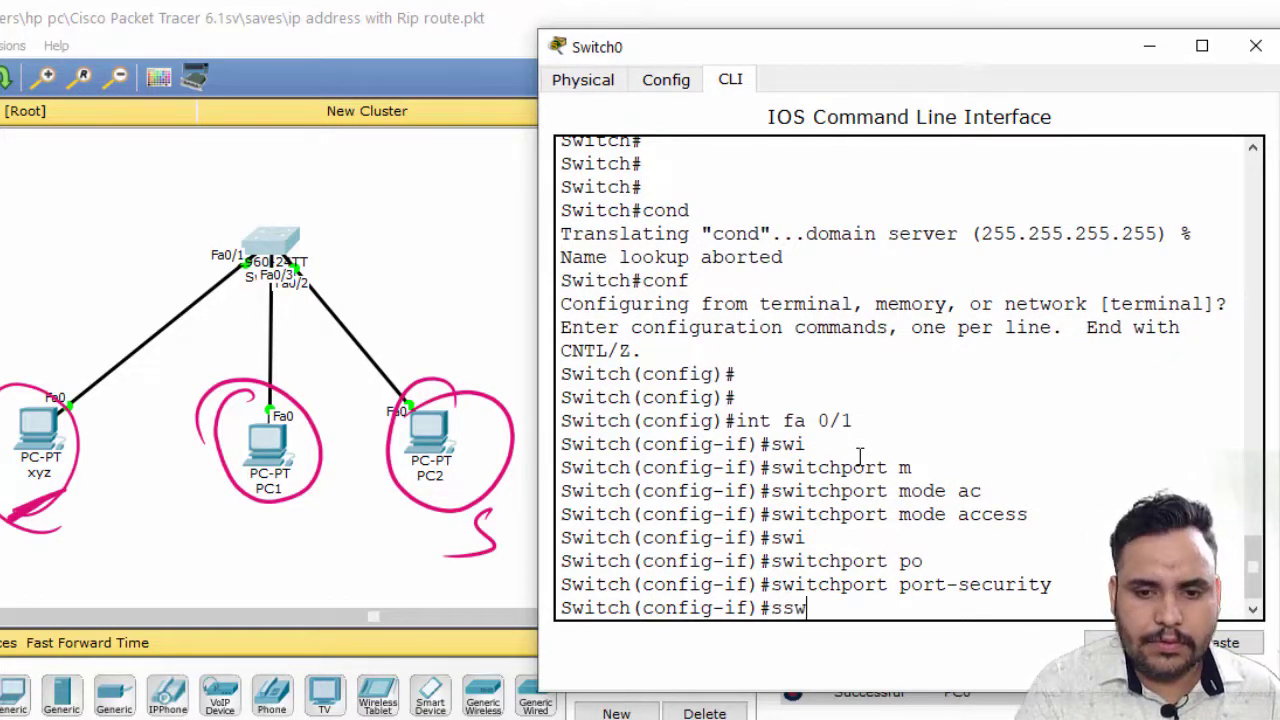
type("ssw")
key("BackSpace")
key("BackSpace")
key("Tab")
type("sw")
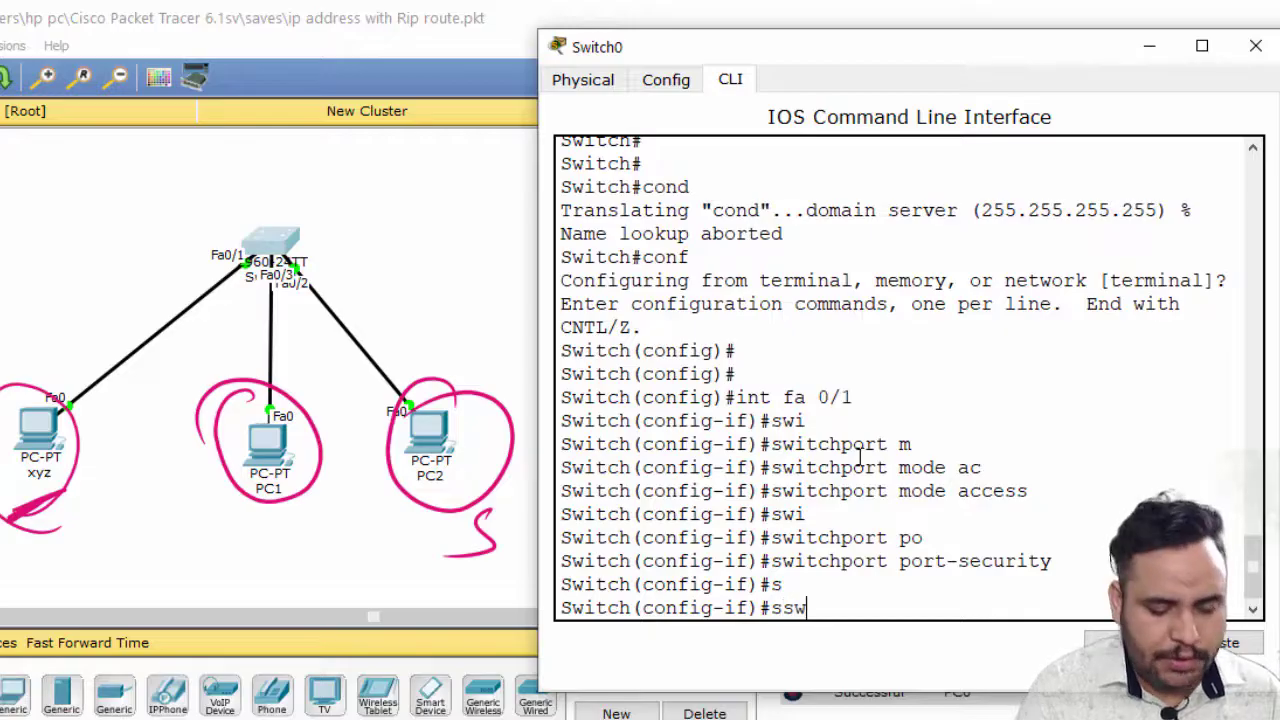
key("Tab")
type("p")
key("BackSpace")
key("BackSpace")
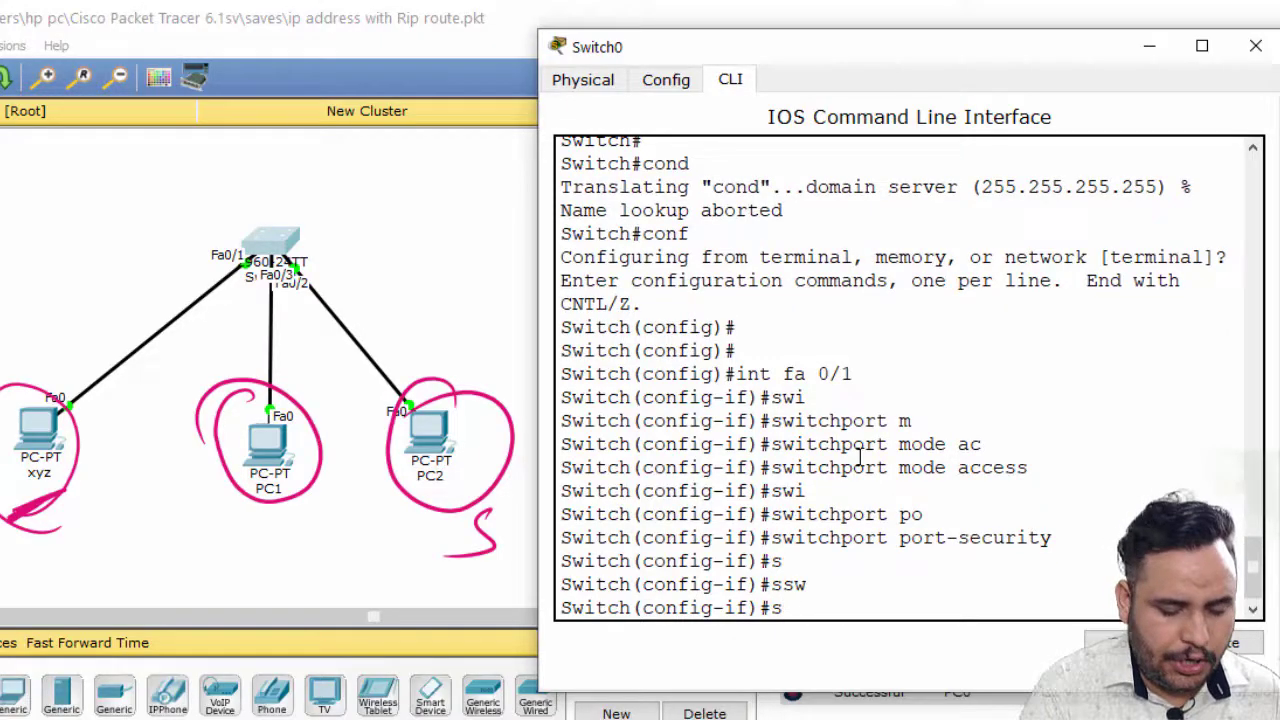
Set the maximum number of secure addresses on fa 0/1 with switchport port-security maximum, checking the allowed range through command help.
type("wi")
key("Tab")
type("po")
key("Tab")
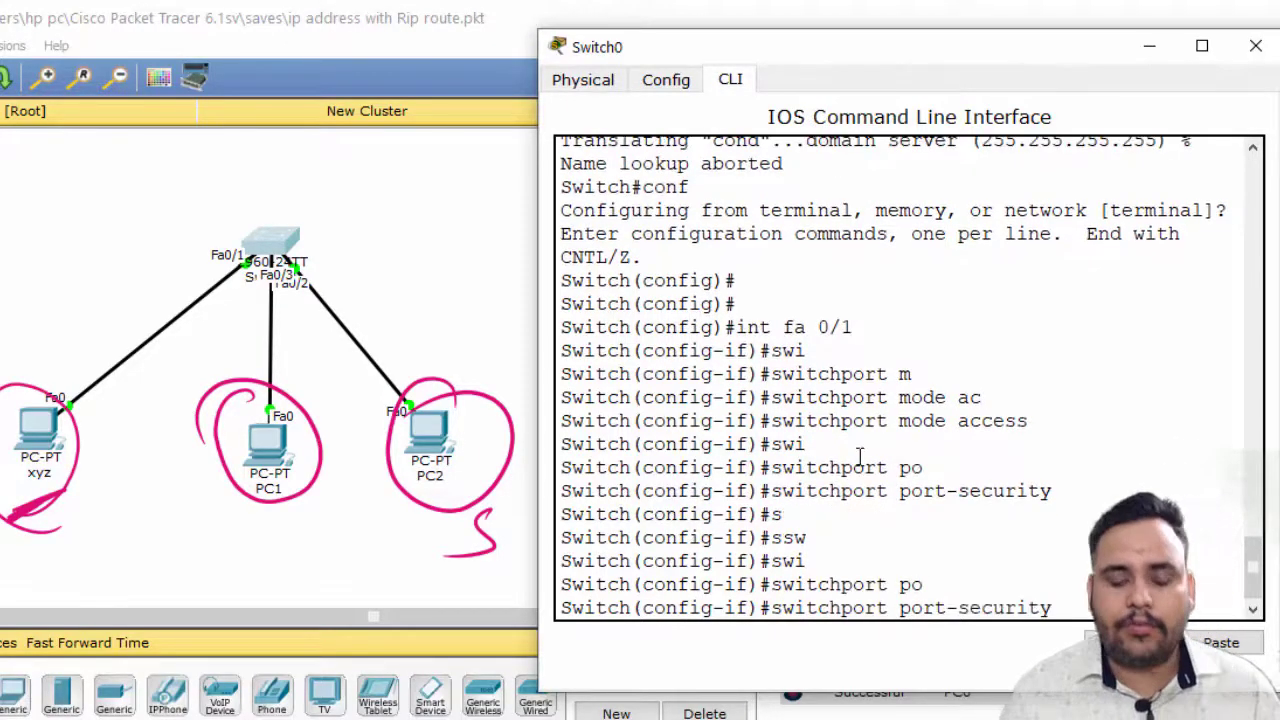
type("max")
key("Tab")
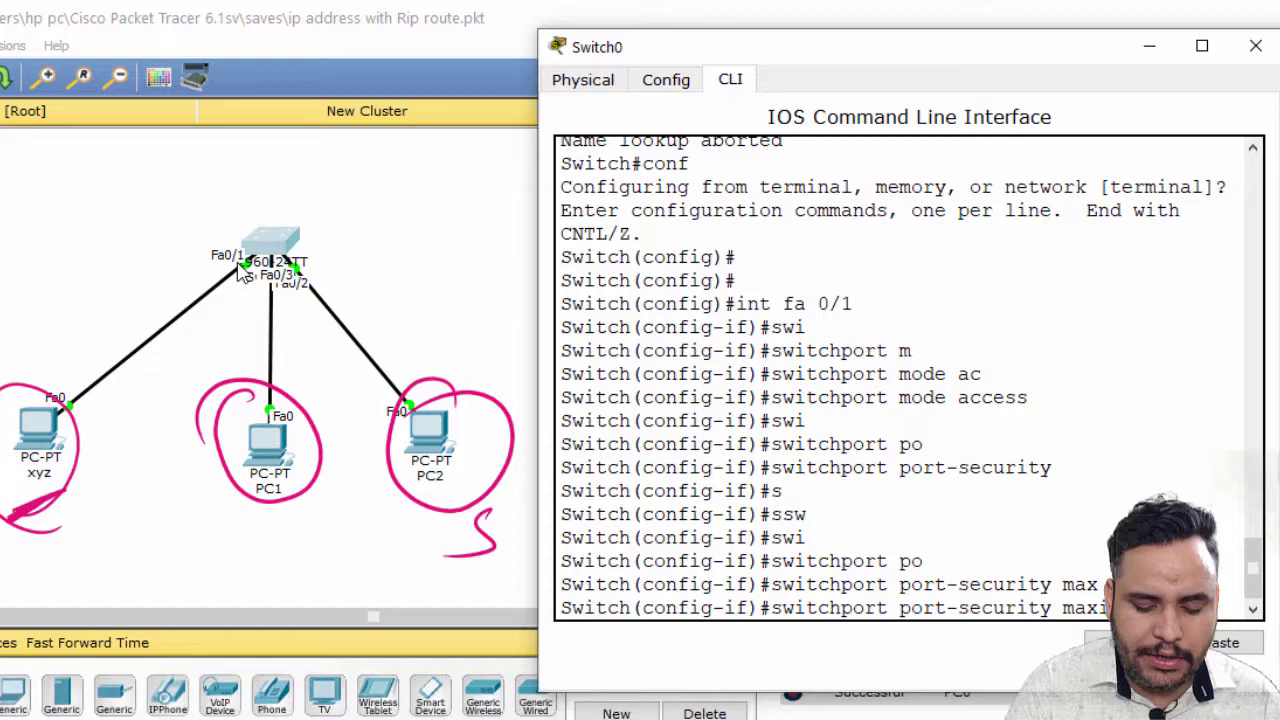
type("?")
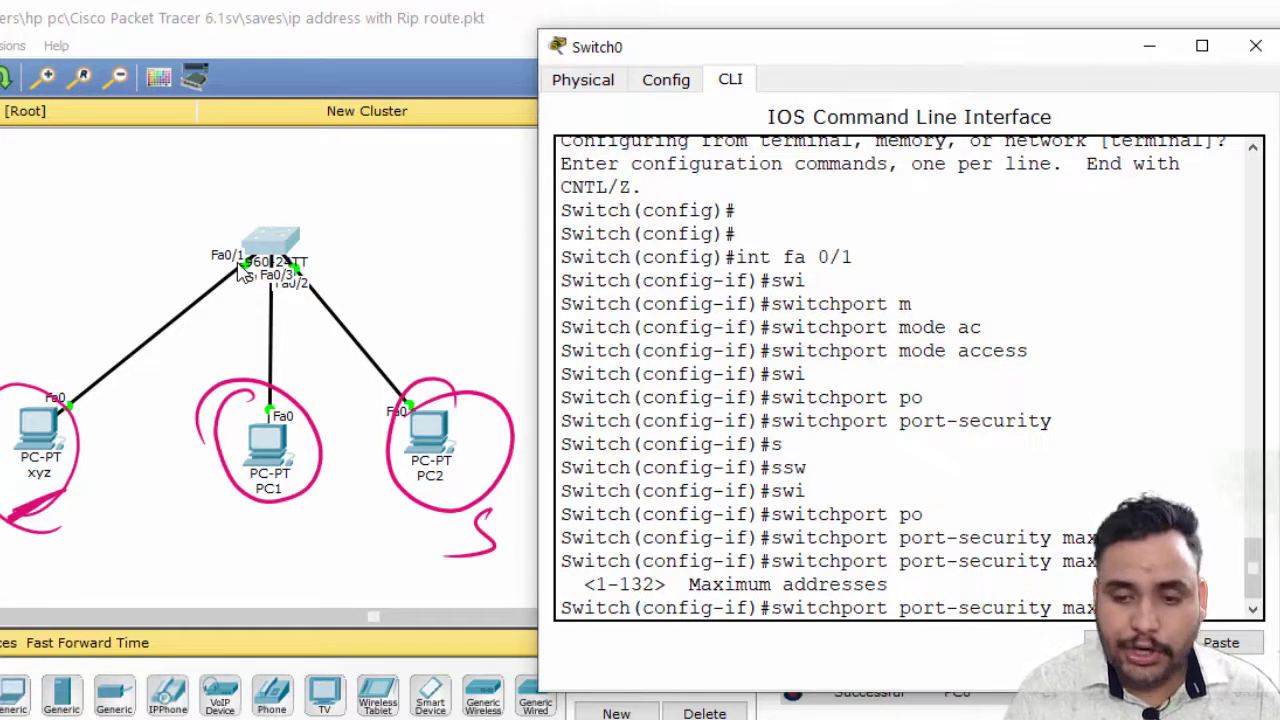
key("Return")
Enable sticky MAC learning on fa 0/1 with switchport port-security mac-address sticky, checking the available options through command help.
type("swi")
key("Tab")
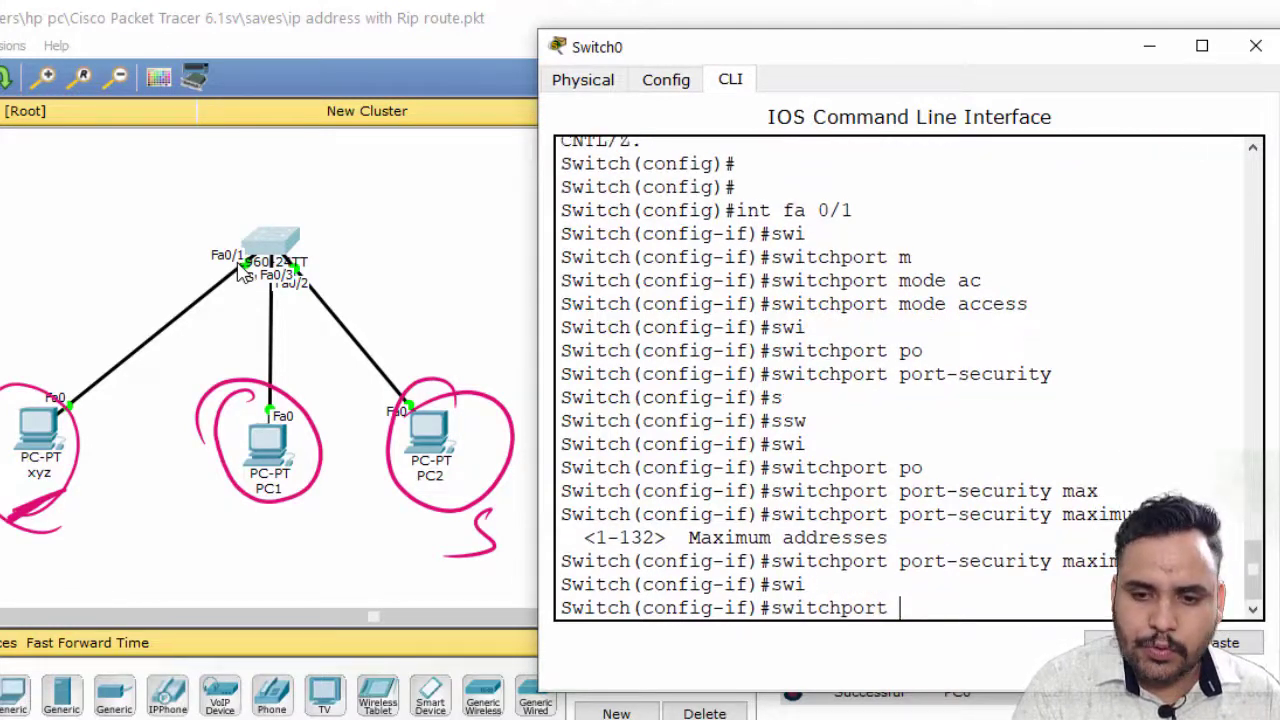
type("po")
key("Tab")
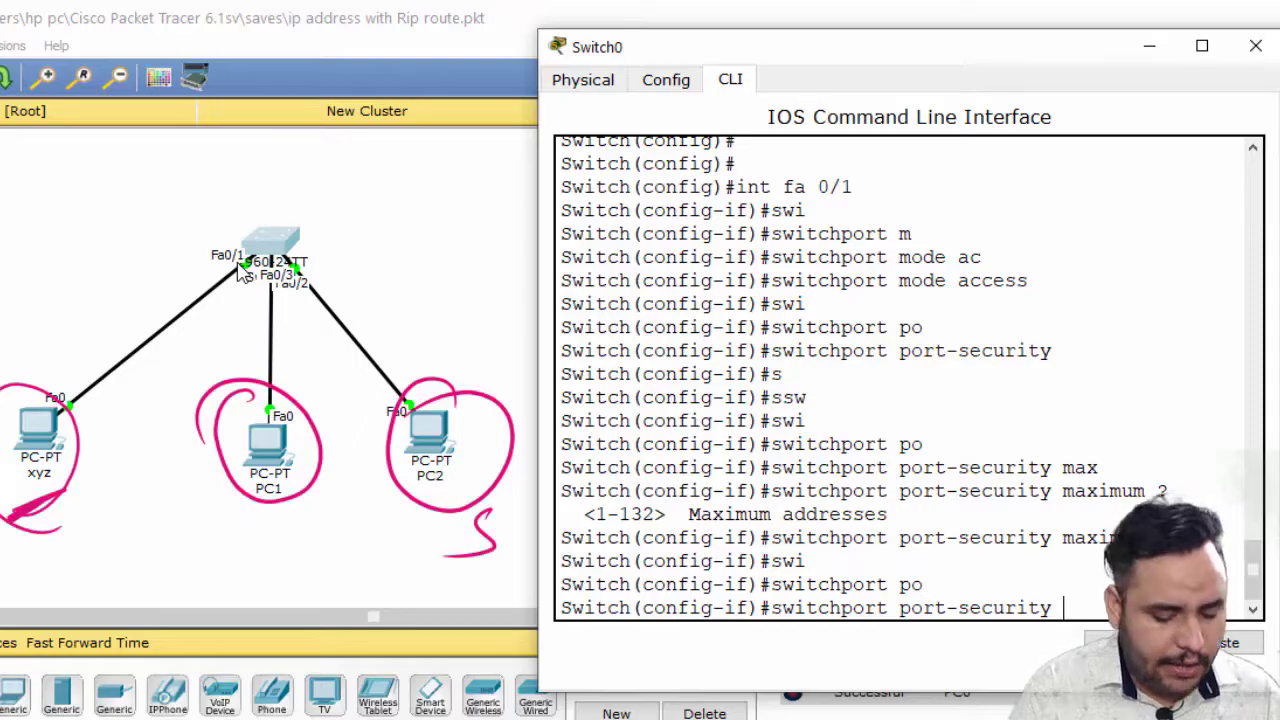
type("mac")
key("Tab")
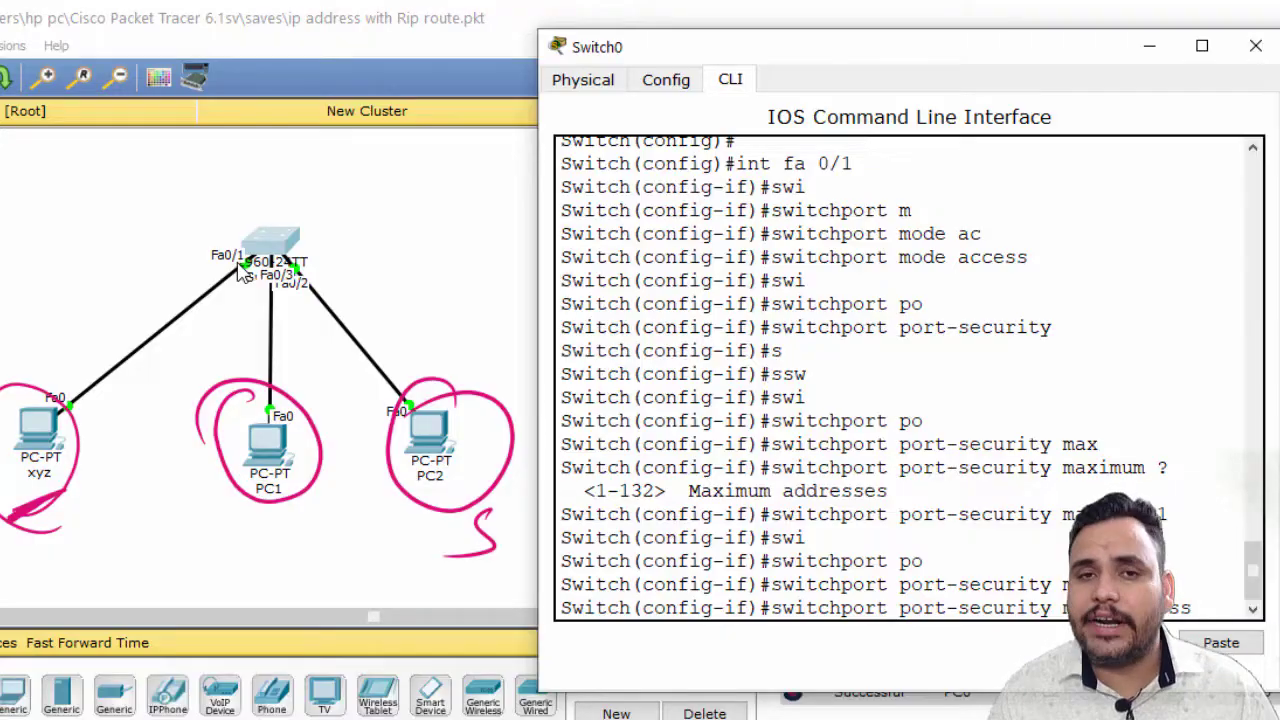
type("?")
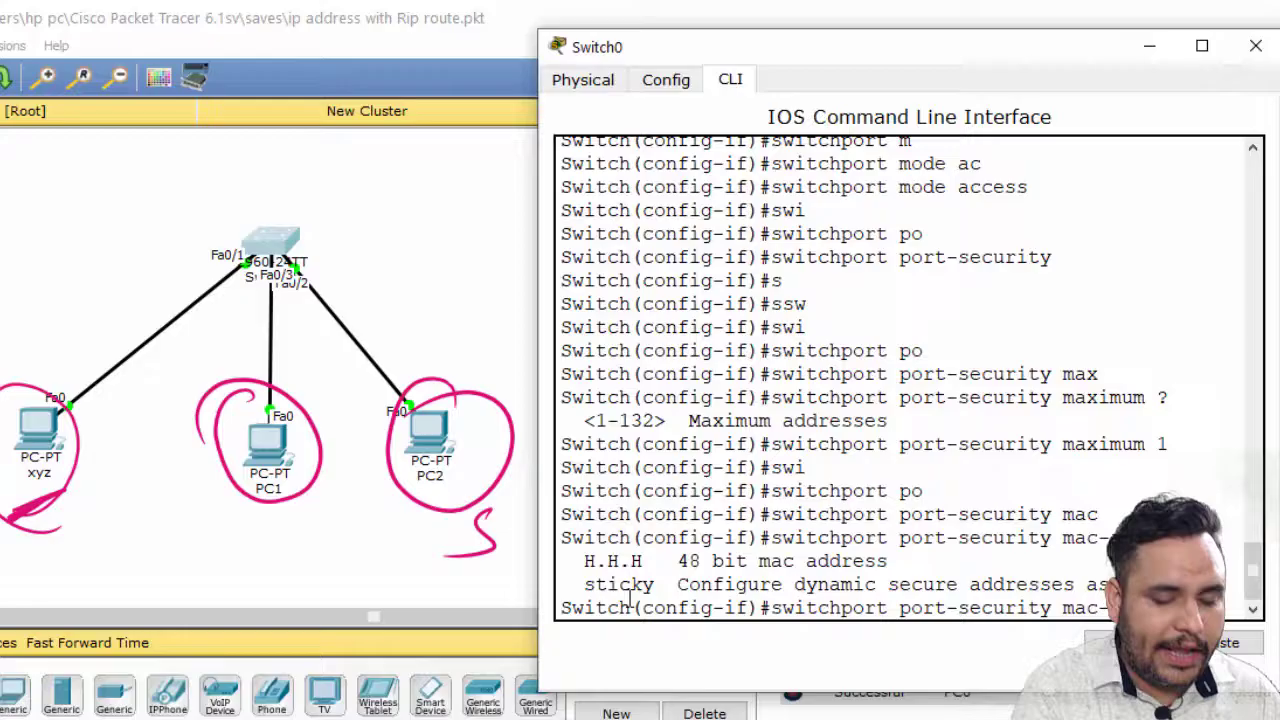
type("st")
key("Tab")
key("Return")
key("Return")
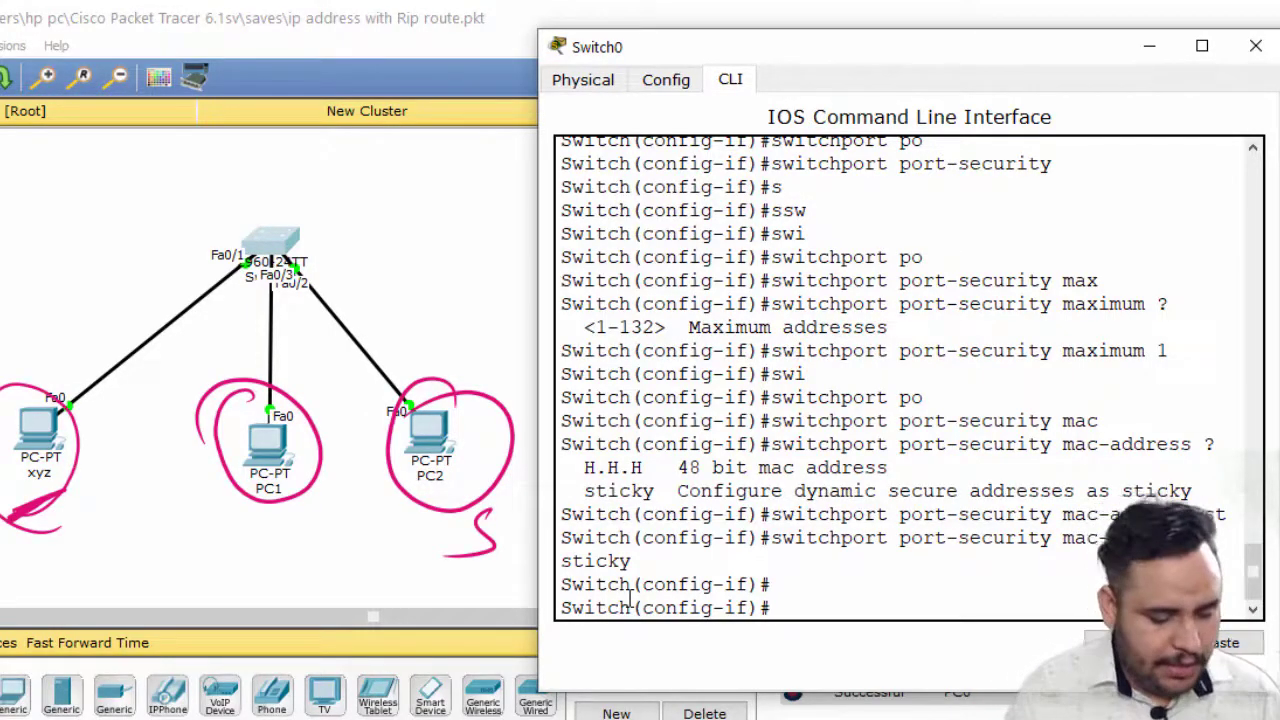
Set the violation mode on fa 0/1 to protect with switchport port-security violation protect.
type("i")
key("Tab")
type("po")
key("Tab")
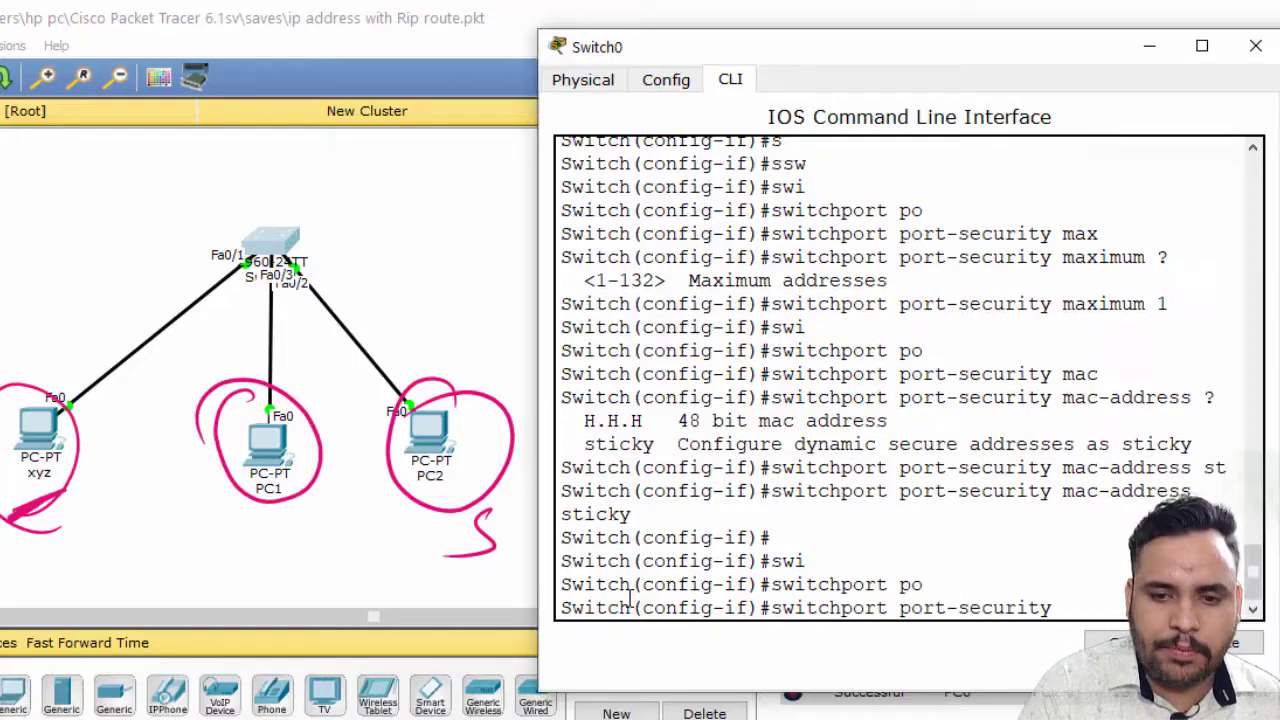
type("v")
key("Tab")
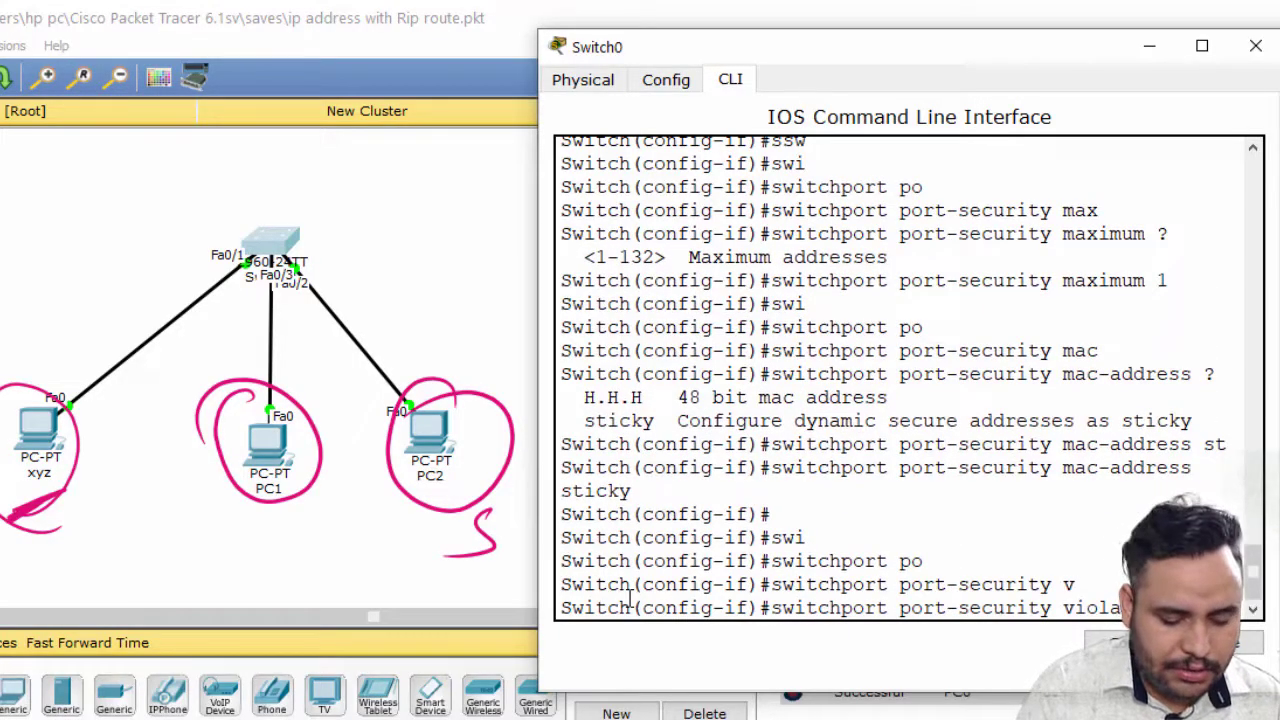
type("pro")
key("Tab")
key("Return")
key("Return")
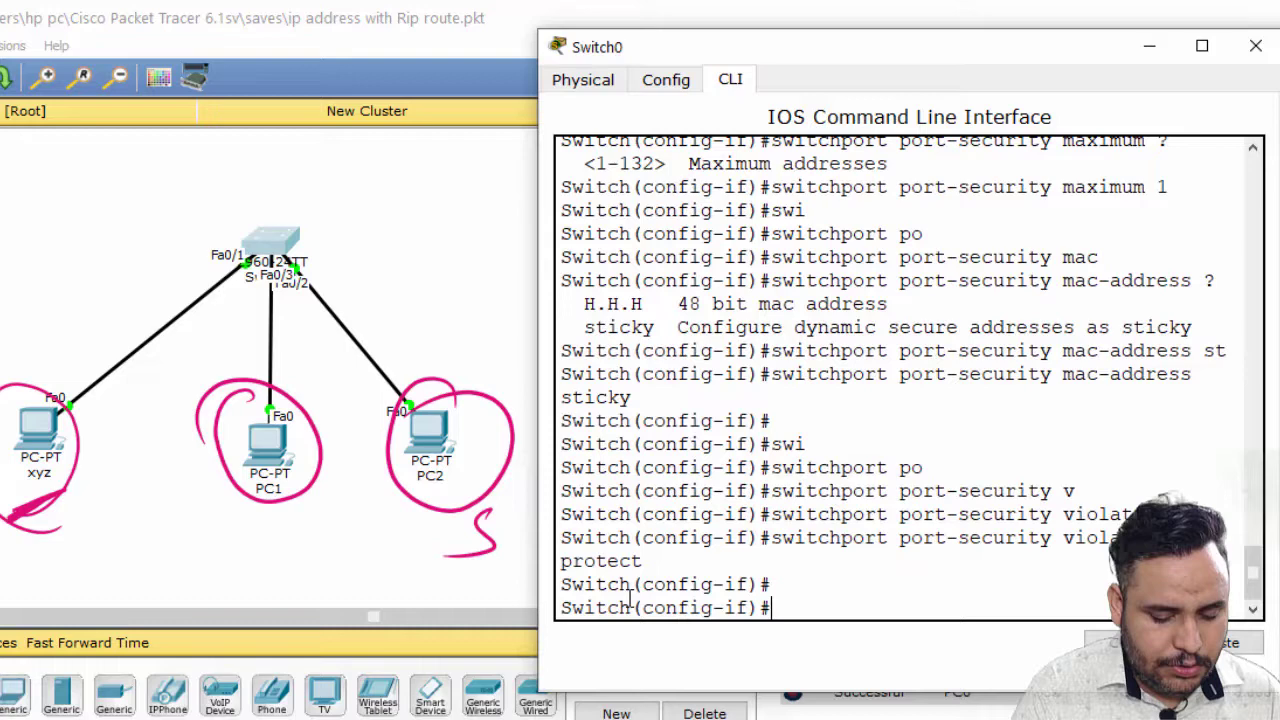
List the command history with do sh his and copy the lines from int fa 0/1 through violation protect.
type("do sh his")
key("Return")
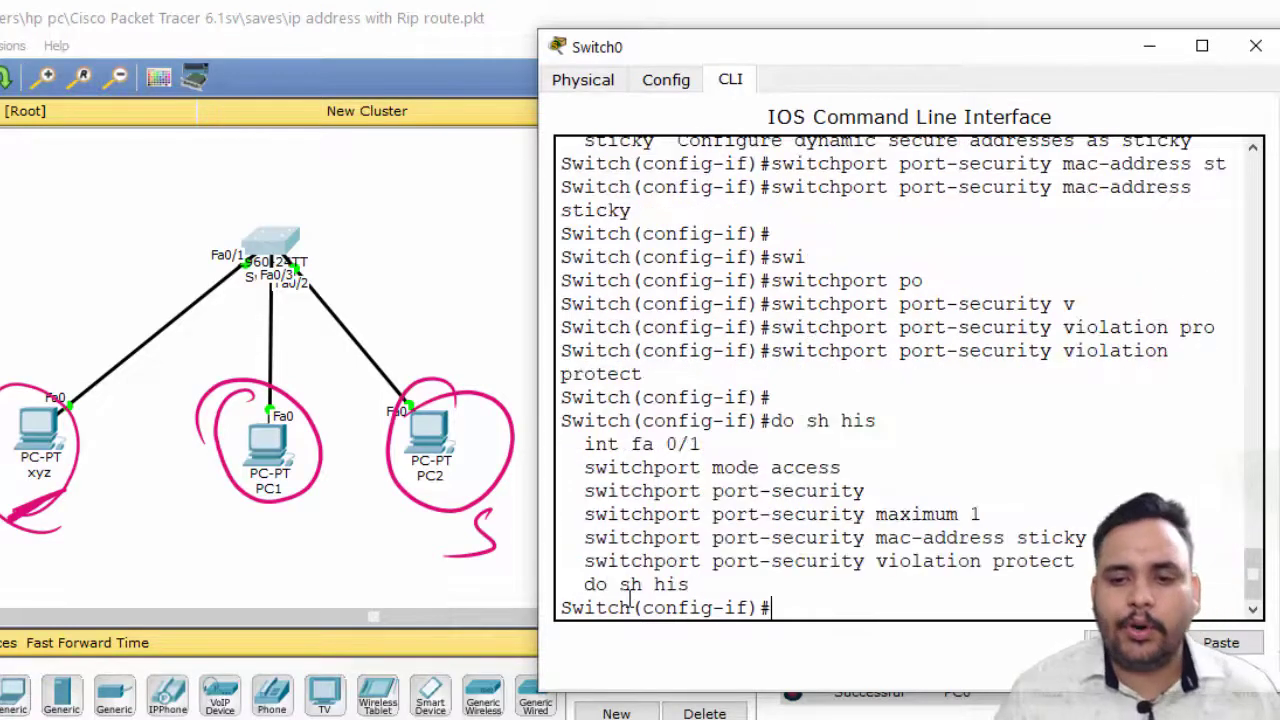
left_click_drag(584, 444, 688, 585)
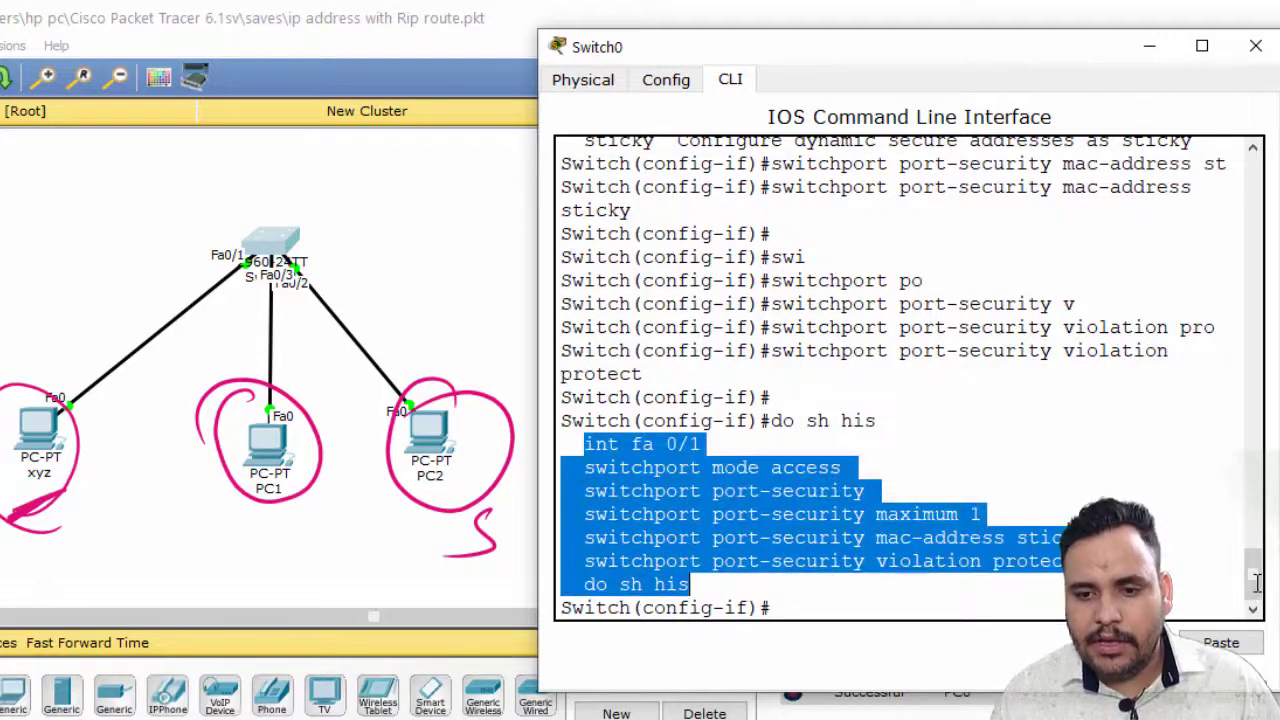
left_click(983, 514)
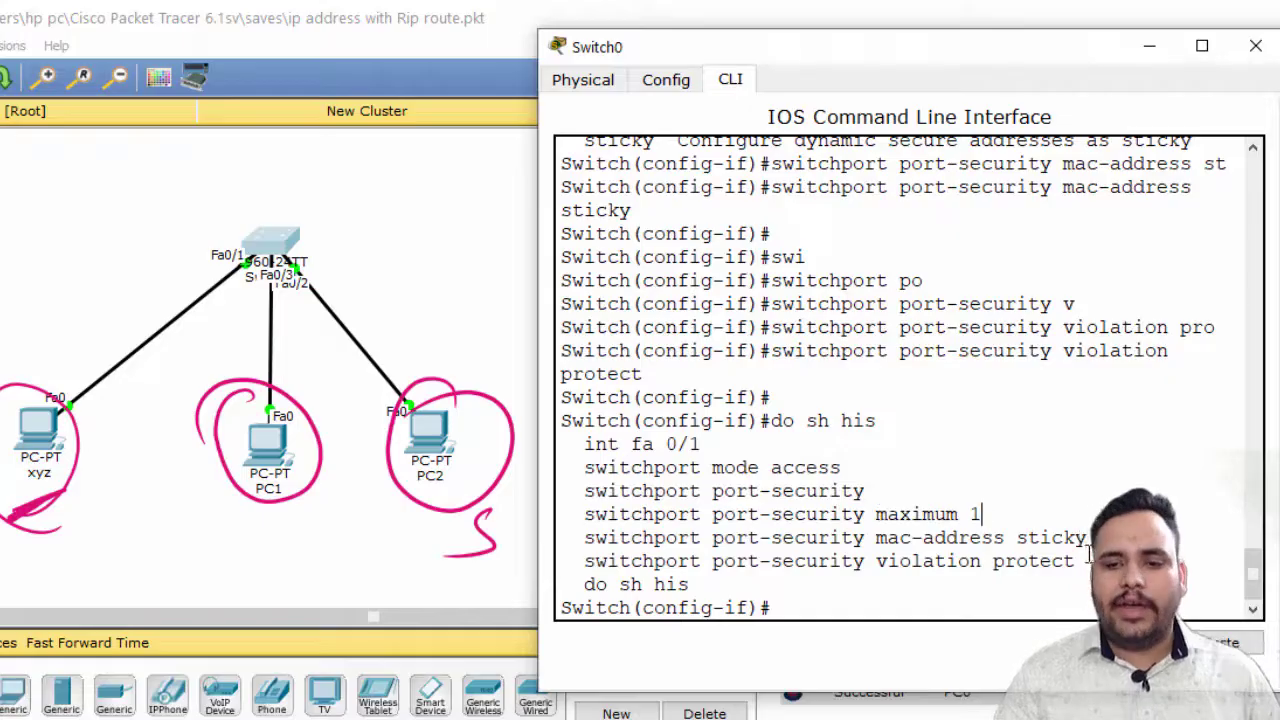
left_click_drag(1090, 556, 578, 447)
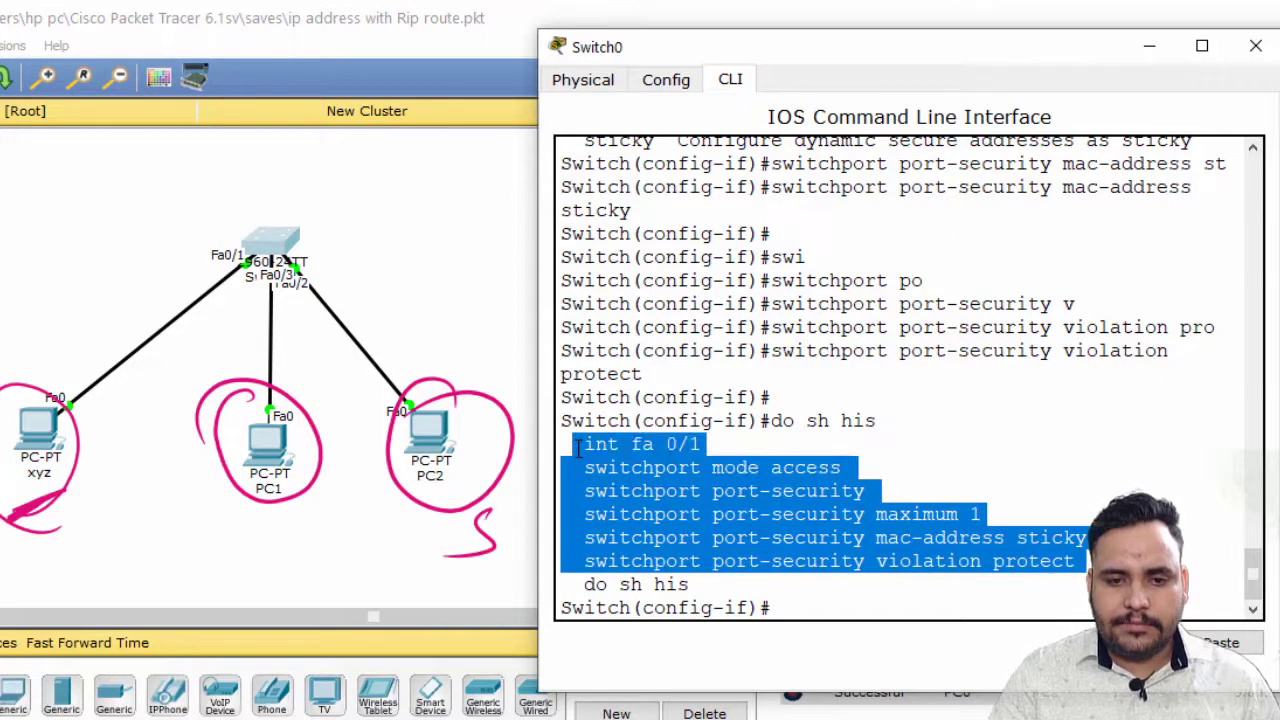
left_click(683, 461)
left_click_drag(1078, 561, 584, 452)
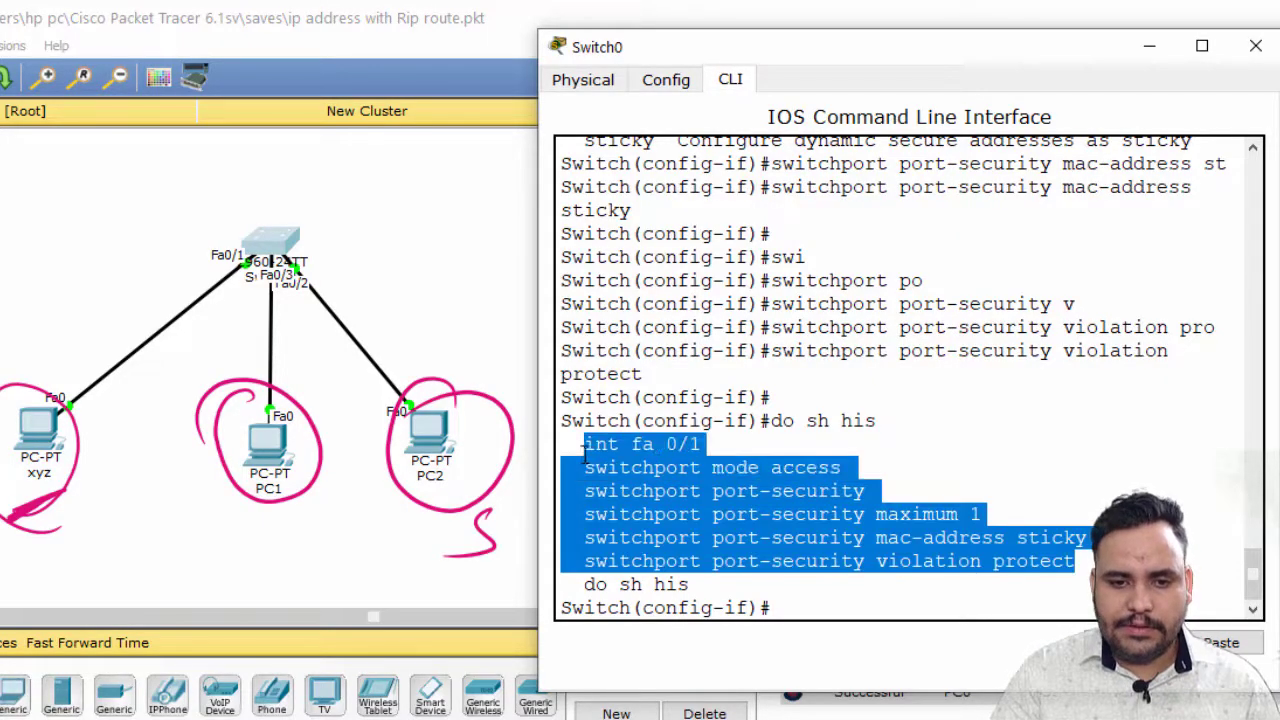
key("ctrl+c")
Open Notepad, paste the copied fa 0/1 commands and add a dashed separator line below them.
key("super")
type("no")
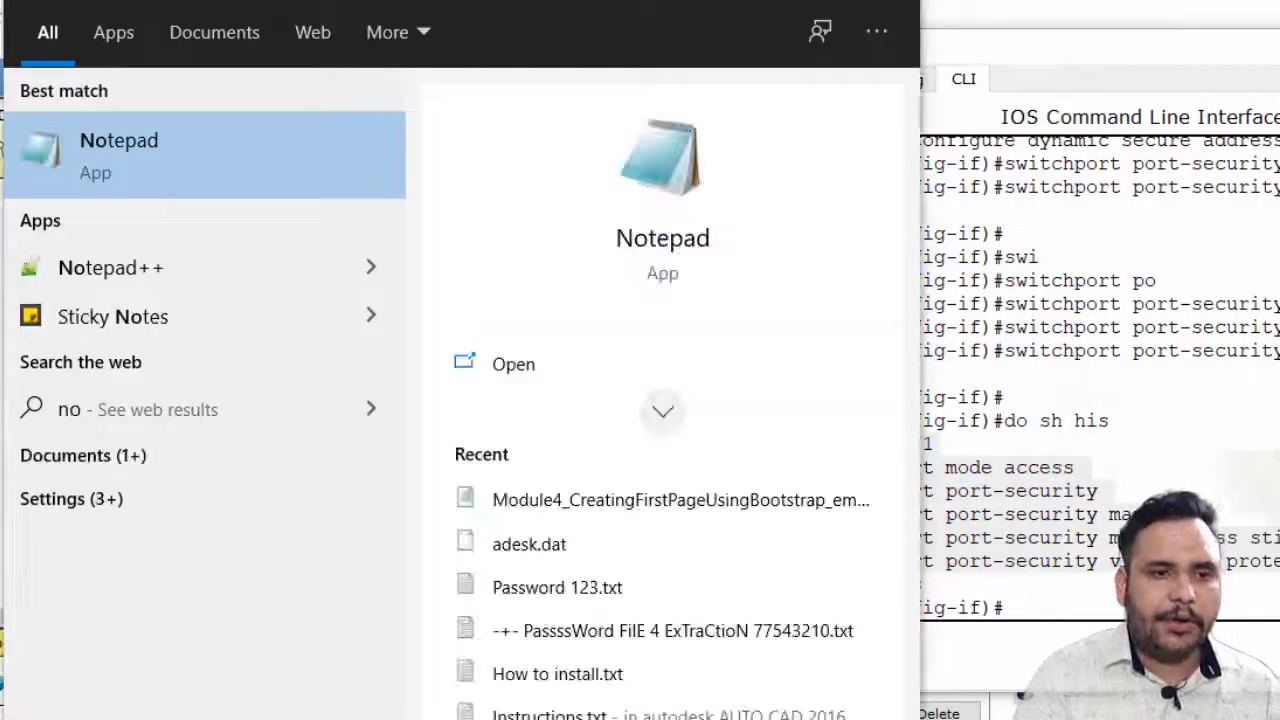
key("Return")
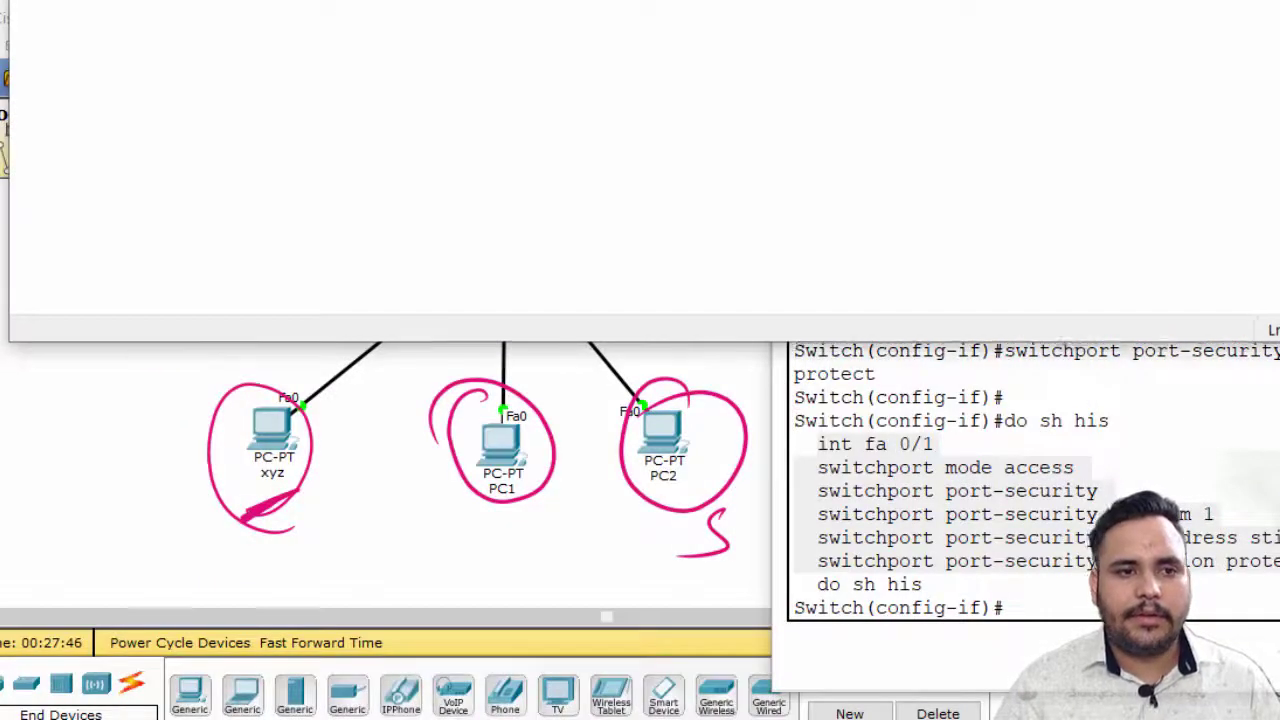
key("ctrl+v")
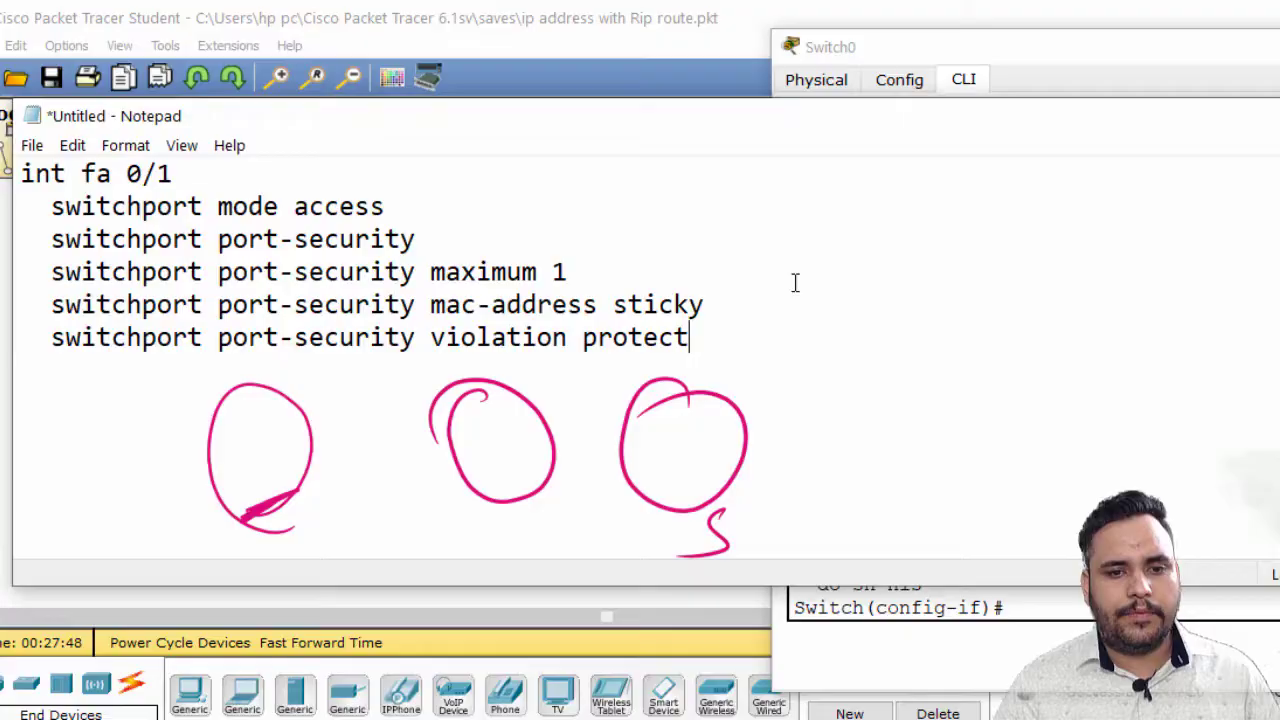
type("-----------")
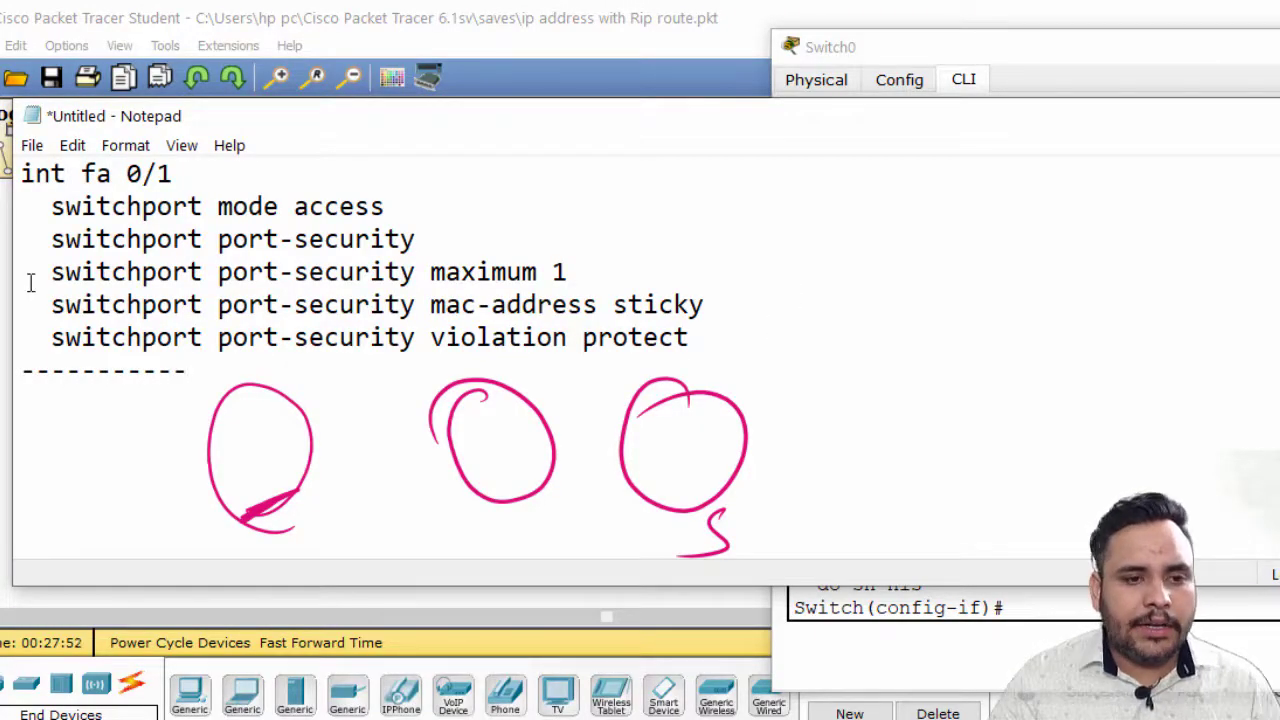
key("Escape")
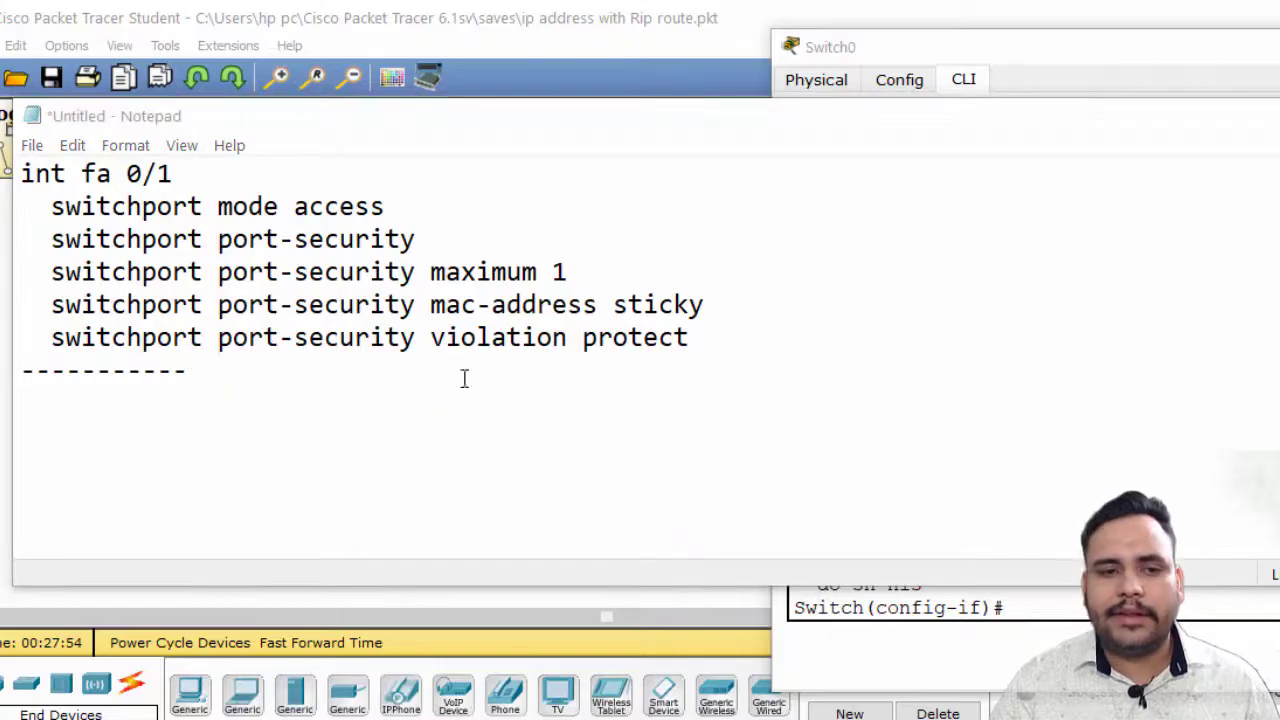
Paste a second copy of the fa 0/1 command block on a new line below the dashed separator.
left_click_drag(692, 340, 583, 340)
left_click(172, 174)
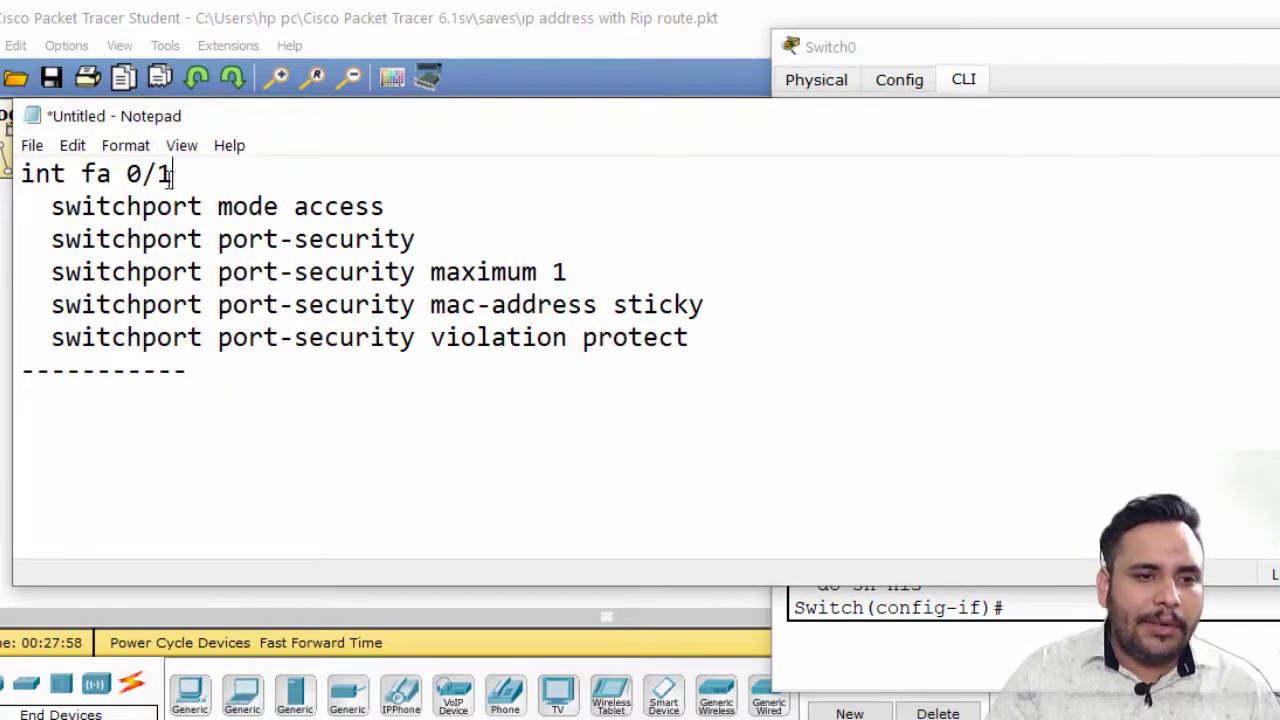
left_click_drag(172, 174, 157, 174)
left_click(128, 398)
key("End")
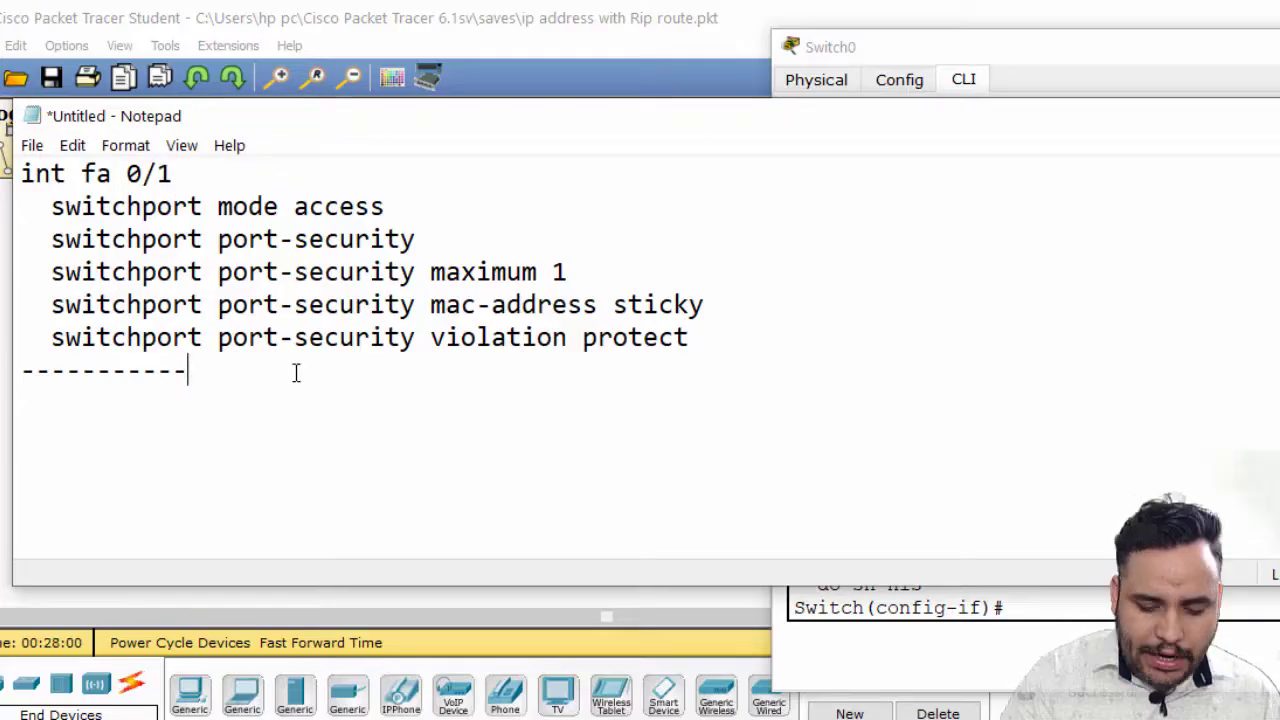
key("Return")
key("ctrl+v")
Change the second block's interface to fa 0/2 and its violation mode to restrict.
left_click(188, 372)
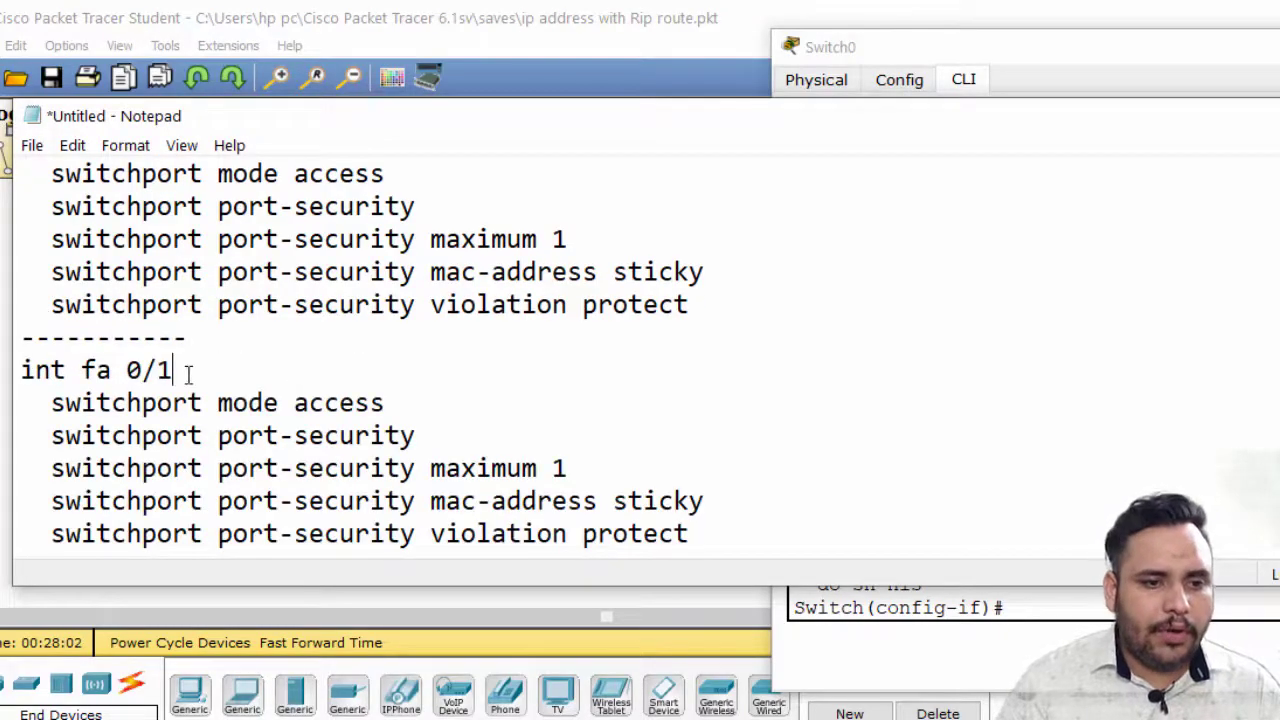
key("BackSpace")
type("2")
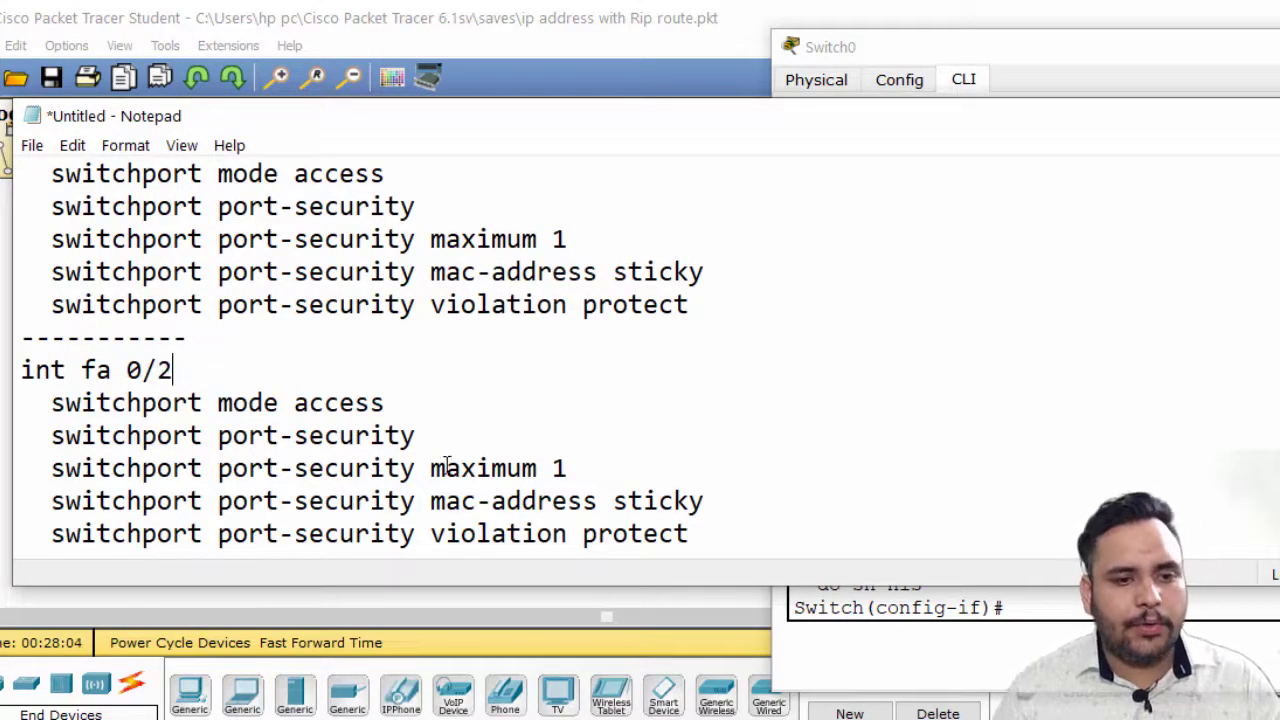
left_click(697, 534)
left_click_drag(697, 534, 586, 538)
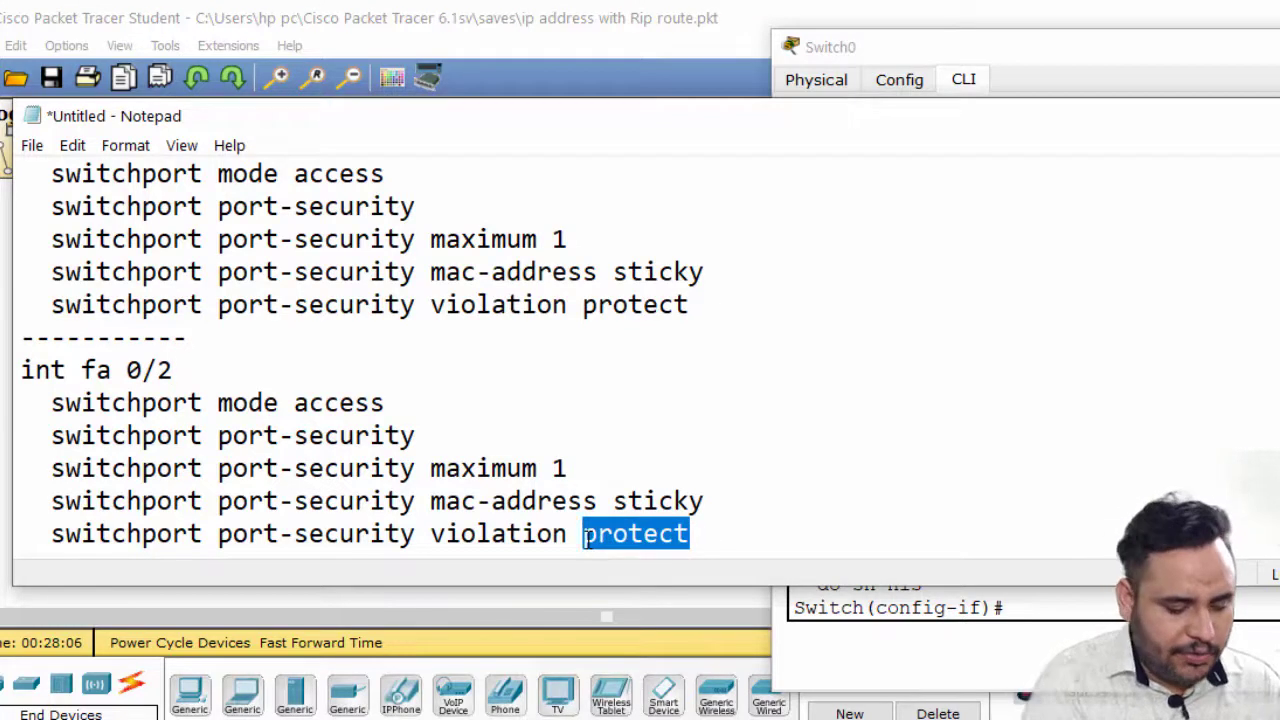
type("restr")
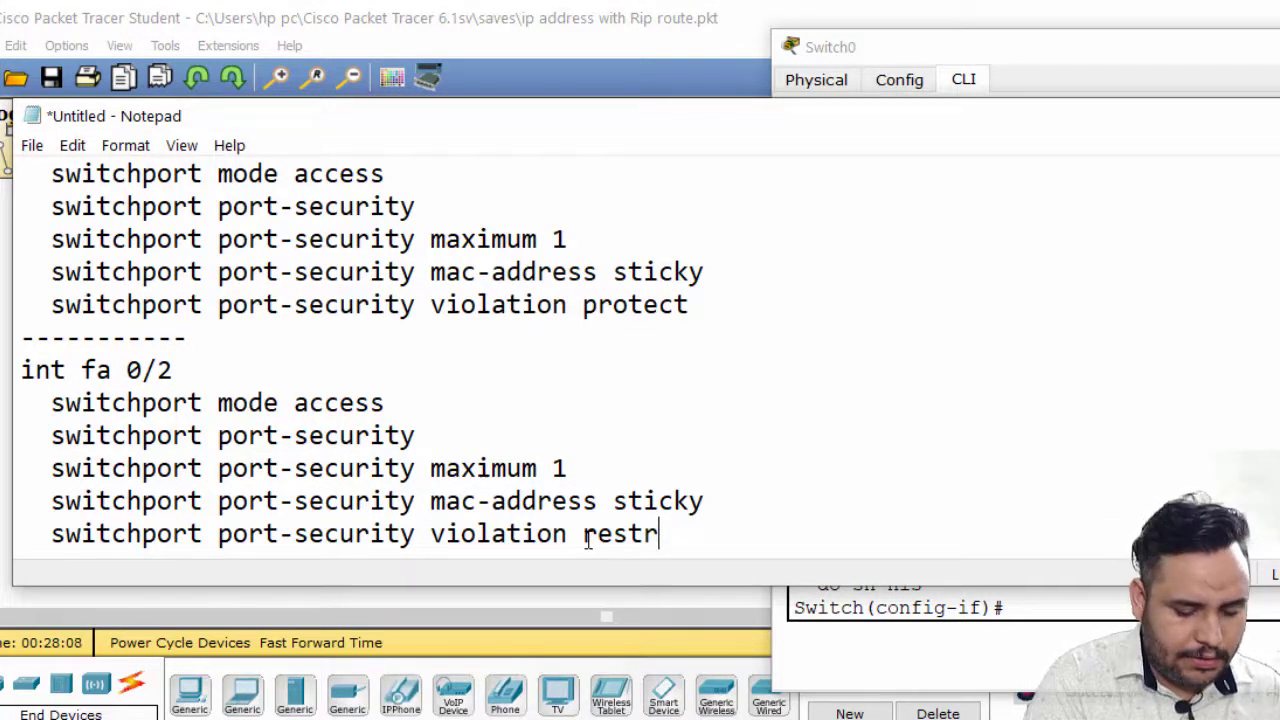
type("ict")
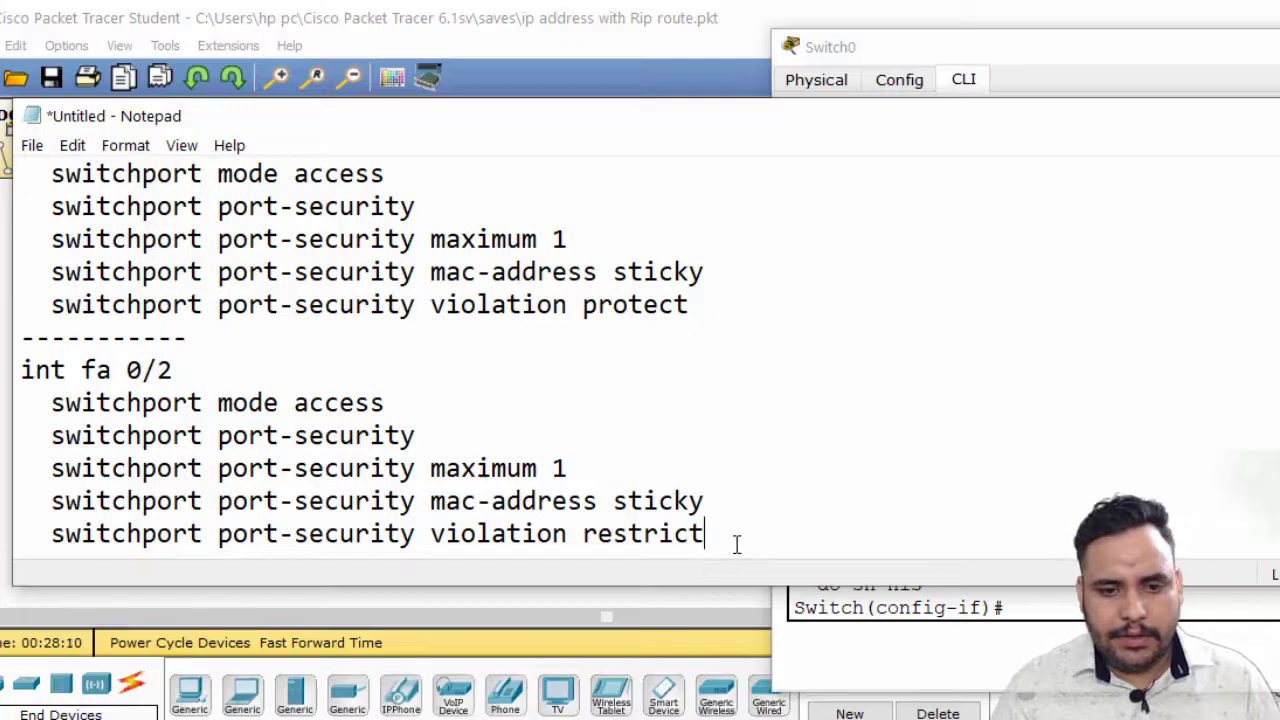
Copy the fa 0/2 command block from Notepad and paste it into the switch's CLI in Packet Tracer to run it.
left_click_drag(737, 543, 14, 371)
key("ctrl+c")
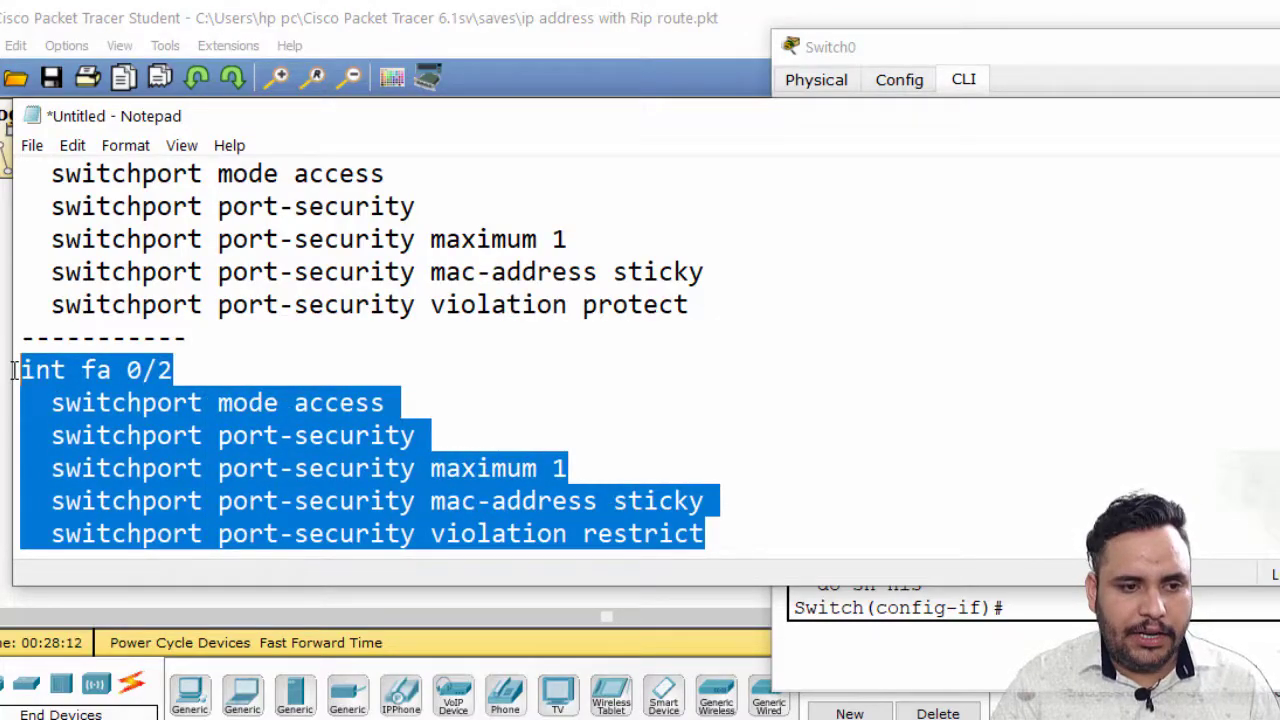
key("alt+Tab")
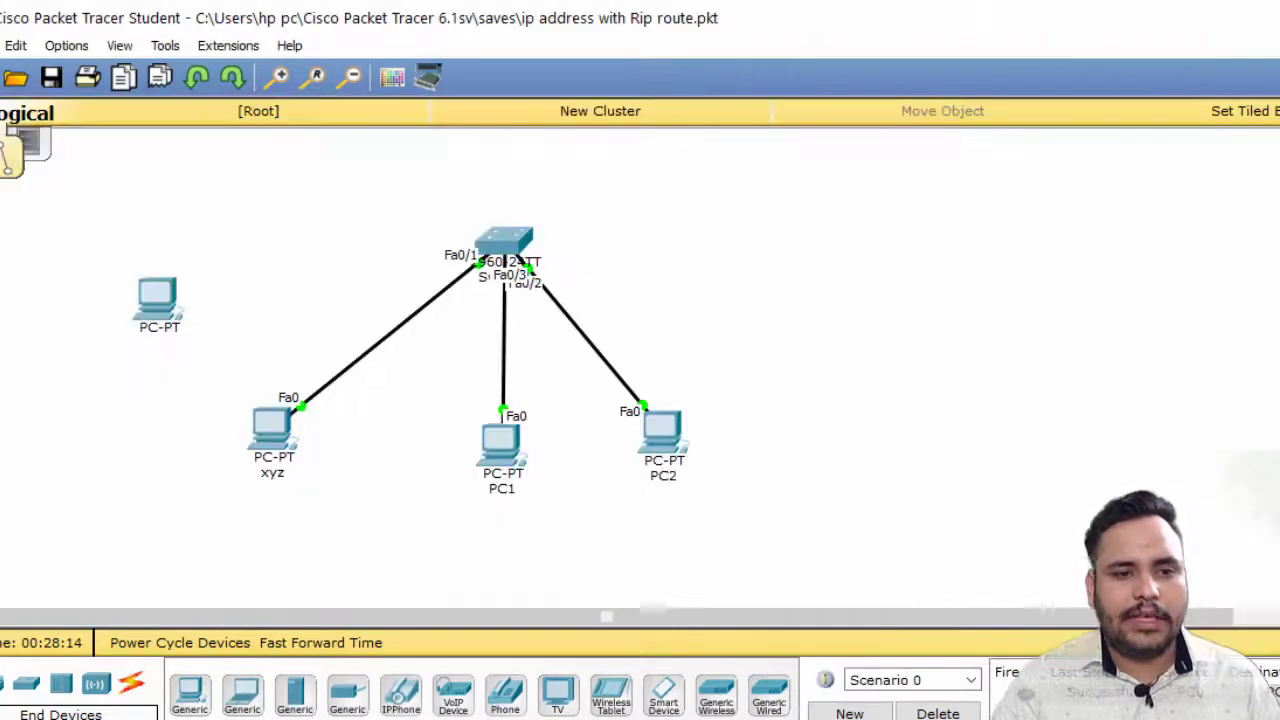
left_click(503, 249)
right_click(888, 286)
left_click(946, 330)
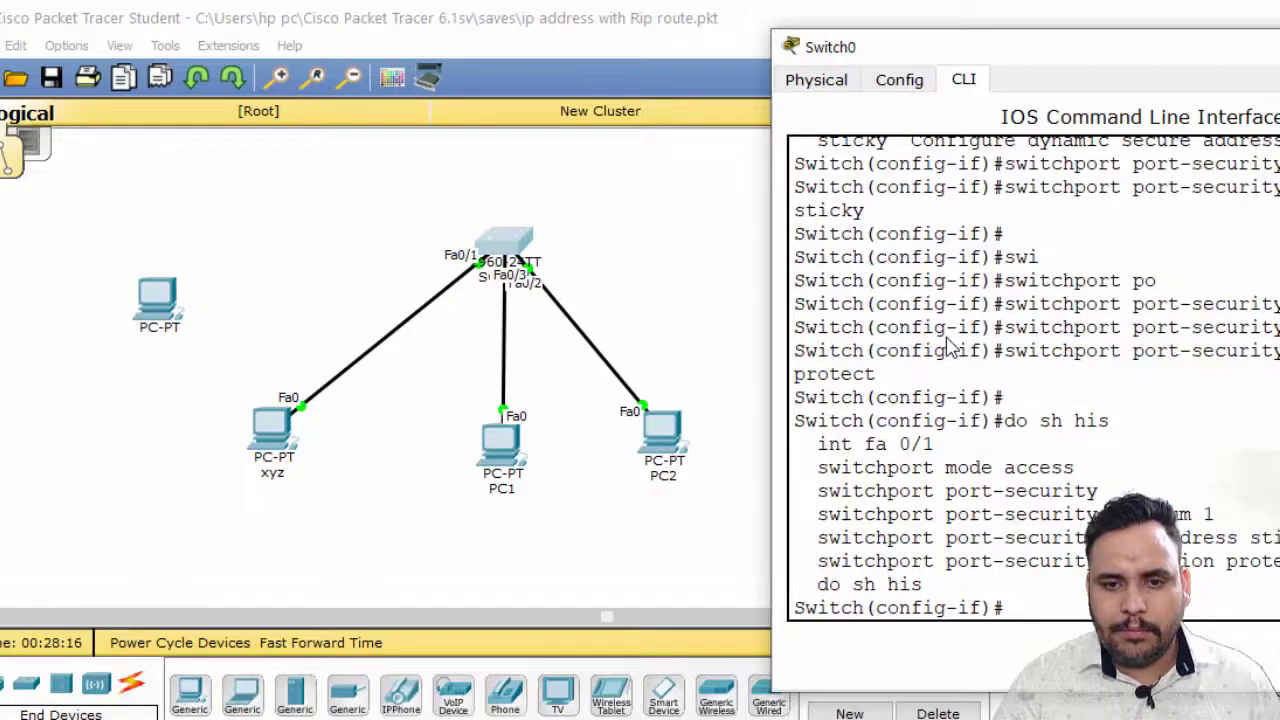
key("Return")
key("Return")
key("Return")
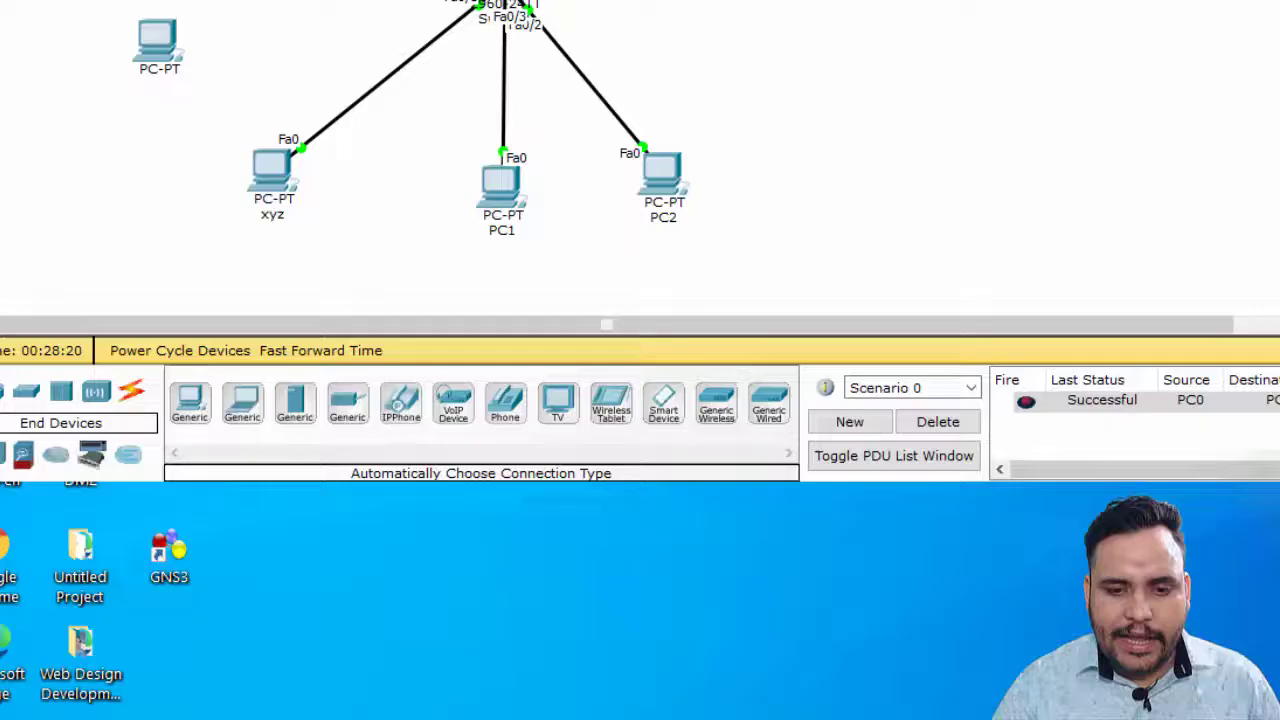
Return to Notepad and paste another copy of the fa 0/2 block below, separated by a blank line.
key("super+Up")
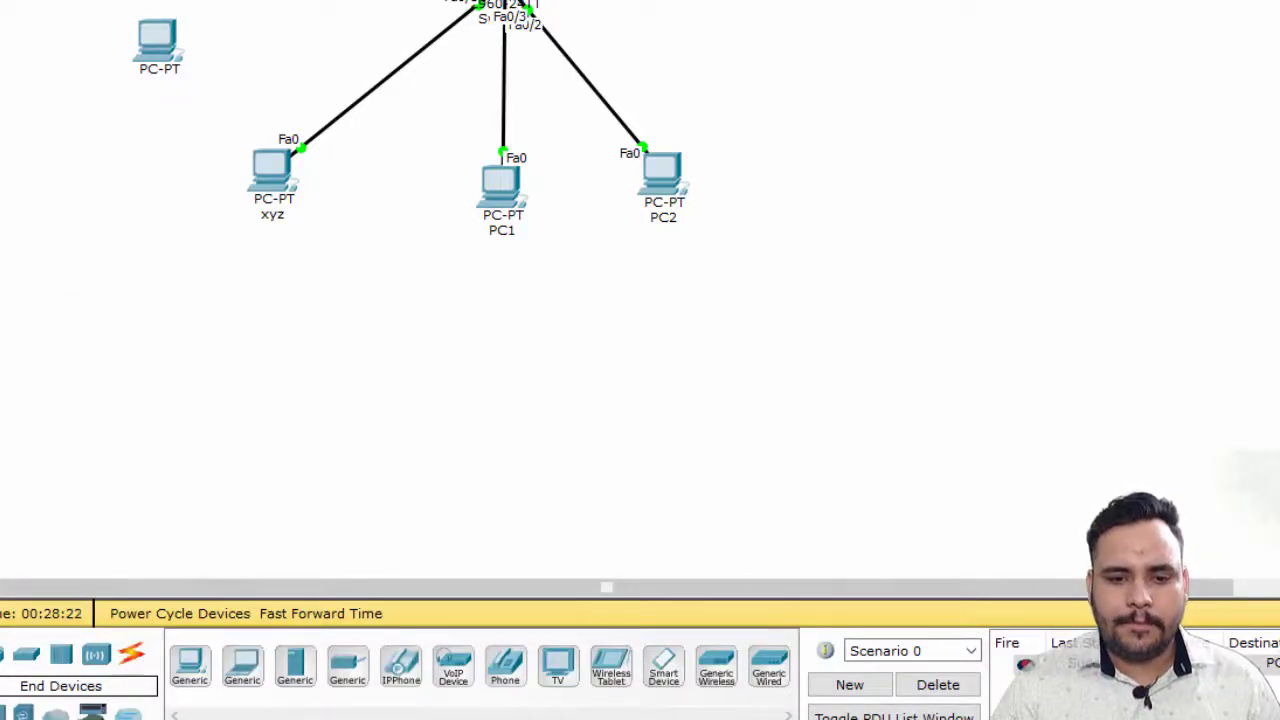
key("alt+Tab")
left_click(792, 527)
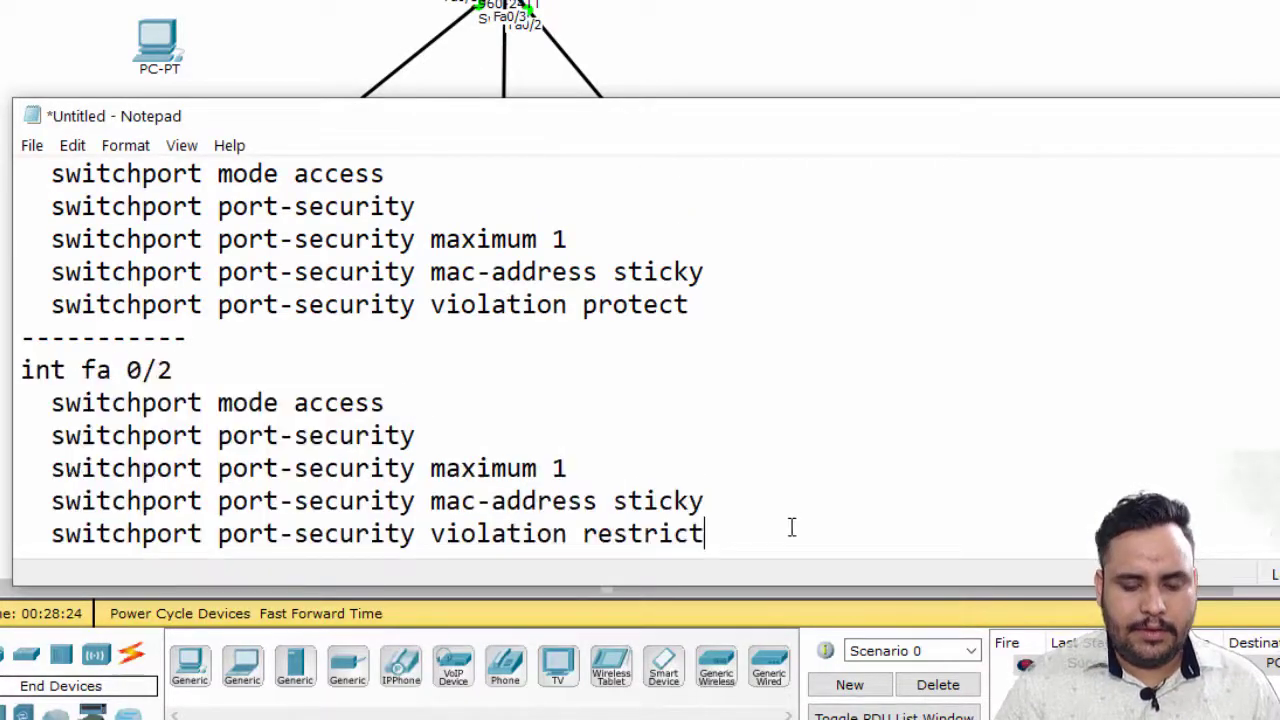
key("Return")
key("Return")
key("ctrl+v")
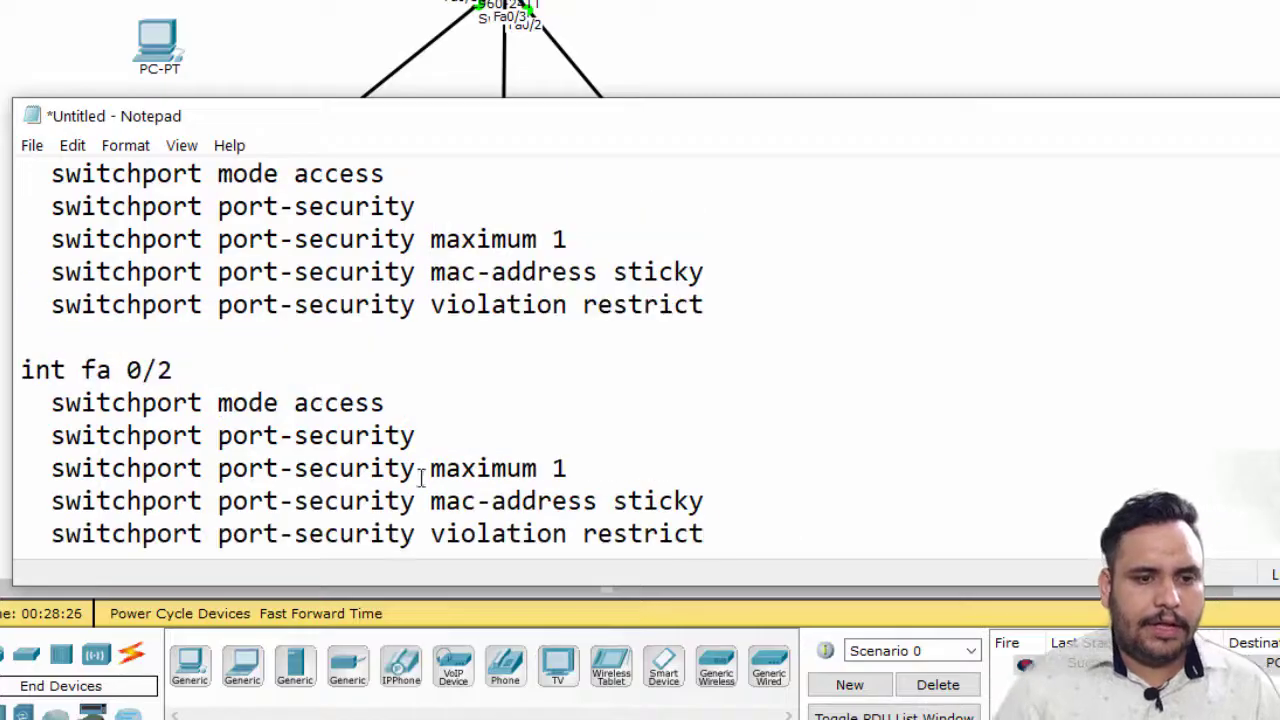
Change the last block's interface to fa 0/3 and its violation mode to shutdown.
left_click(350, 371)
key("BackSpace")
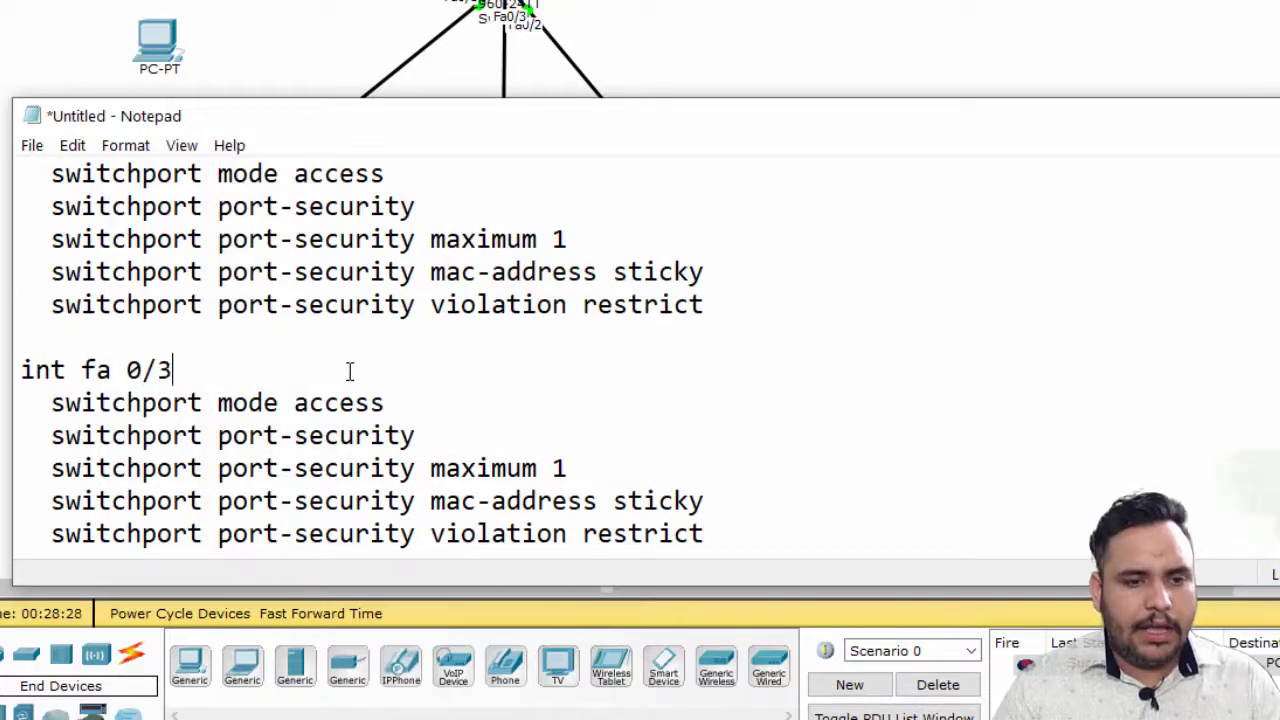
left_click_drag(705, 533, 579, 534)
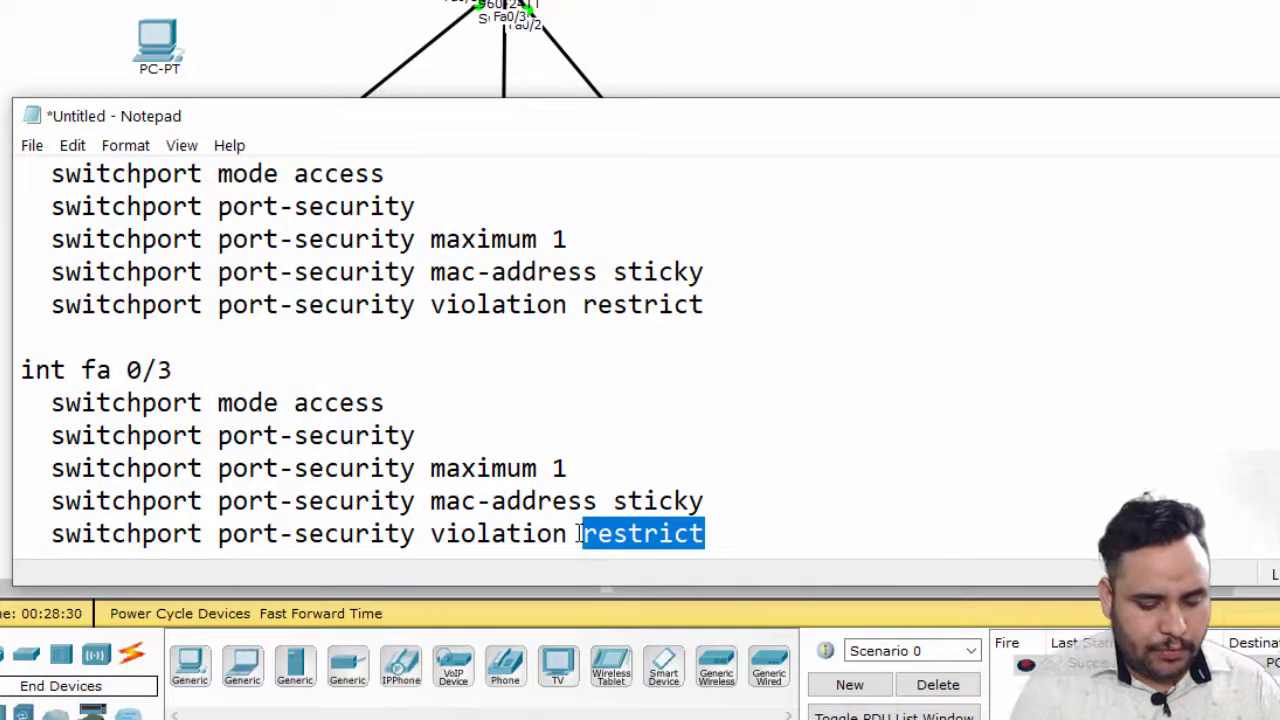
type("shutdown")
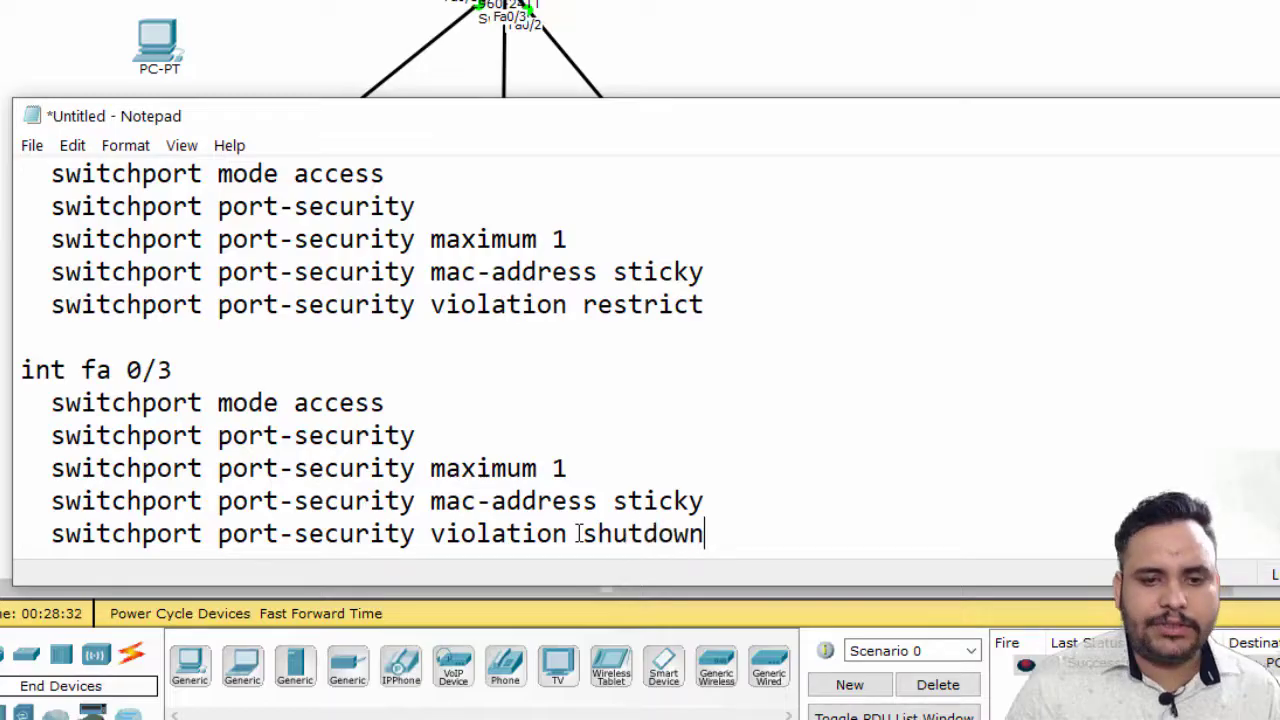
Copy the fa 0/3 command block from Notepad and paste it into the switch's CLI in Packet Tracer to run it.
left_click_drag(718, 537, 22, 370)
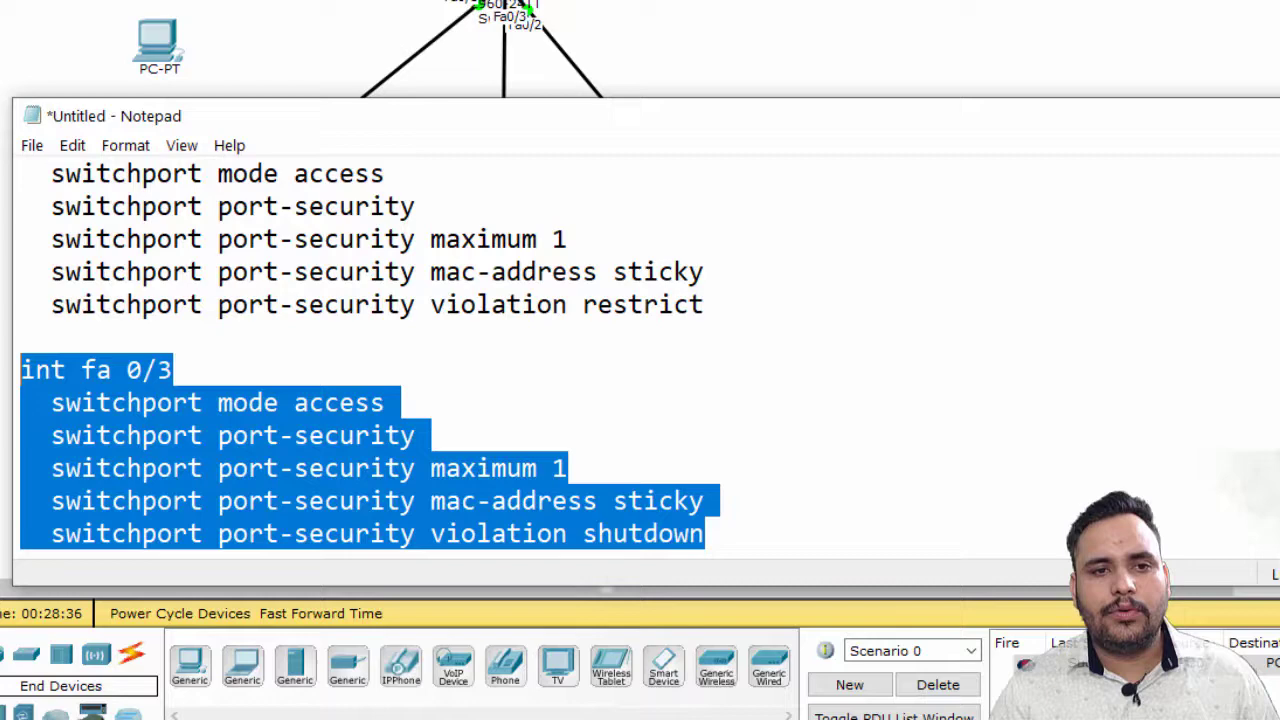
key("ctrl+c")
key("alt+Tab")
right_click(822, 312)
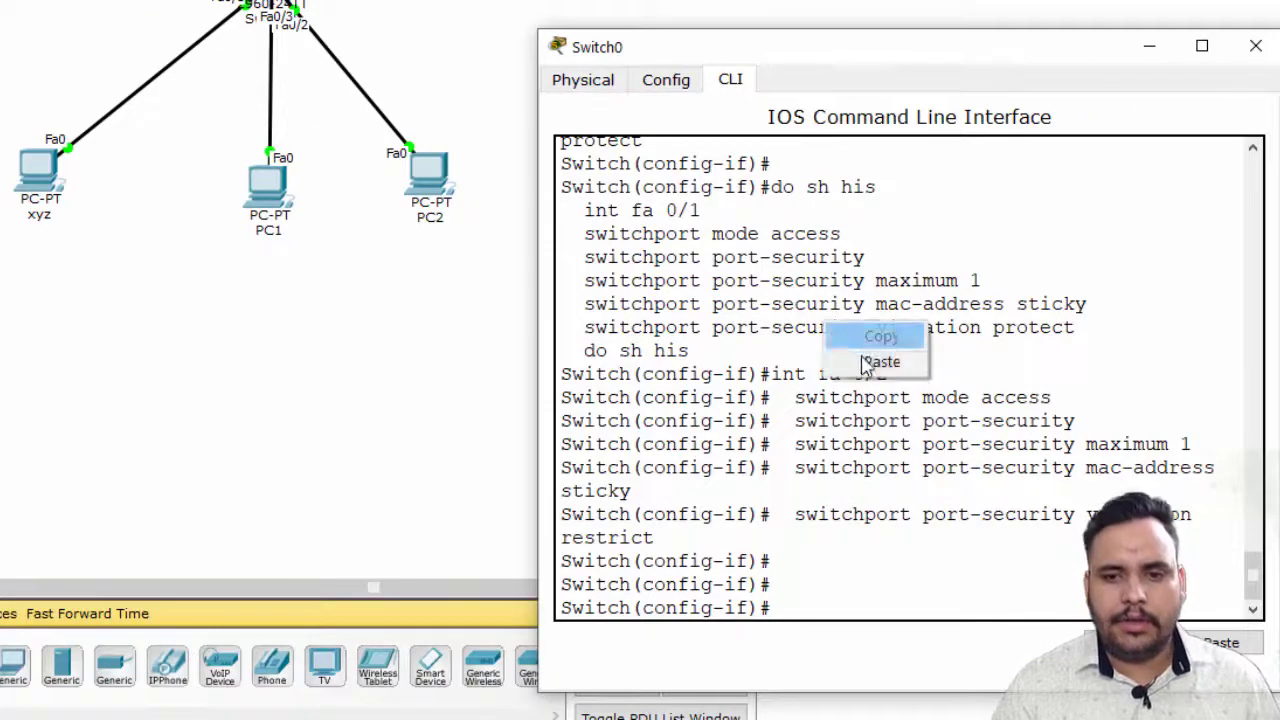
left_click(860, 360)
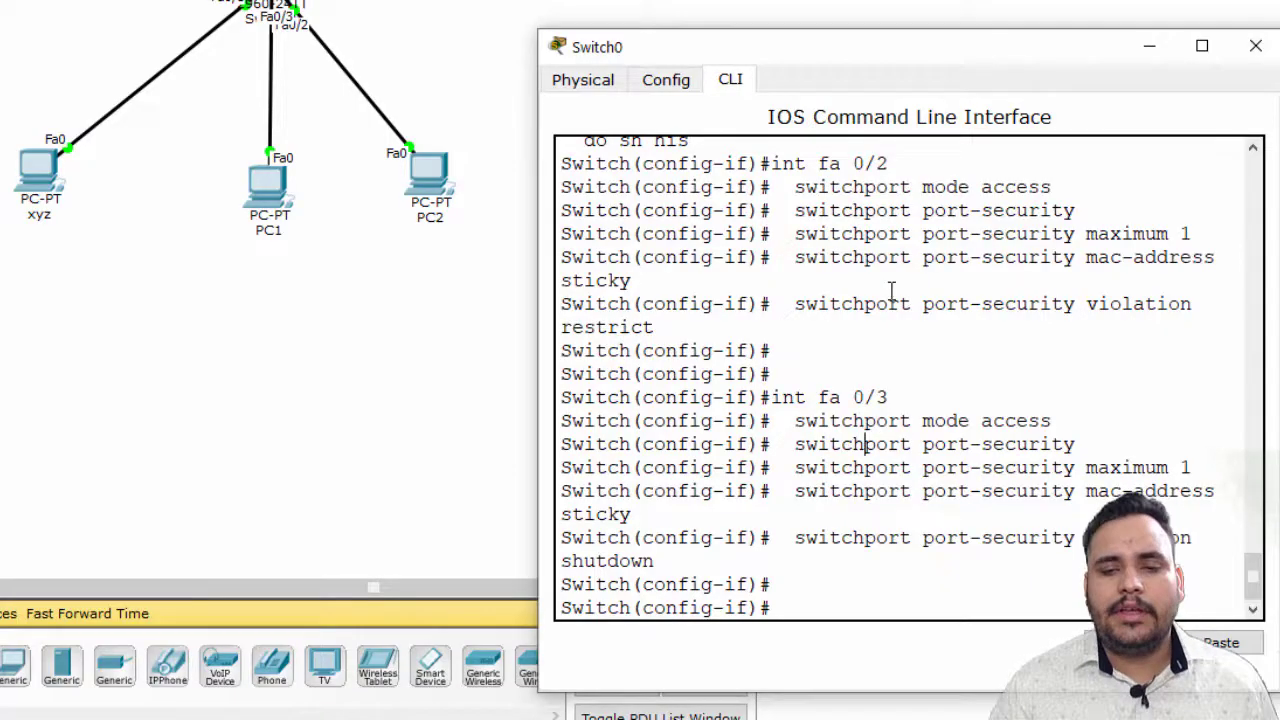
Exit configuration mode and run sh port-security, widening the switch window so the table rows fit on one line.
key("ctrl+z")
key("ctrl+z")
type("sh po")
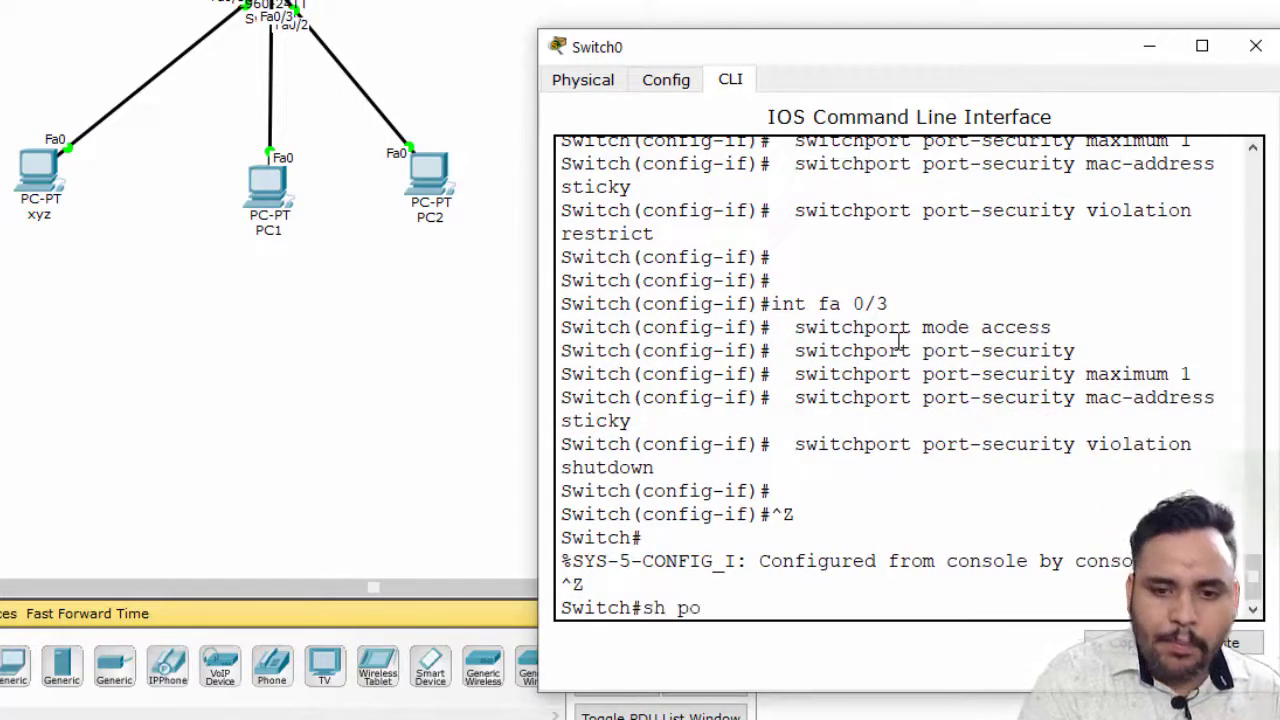
key("Tab")
type("']")
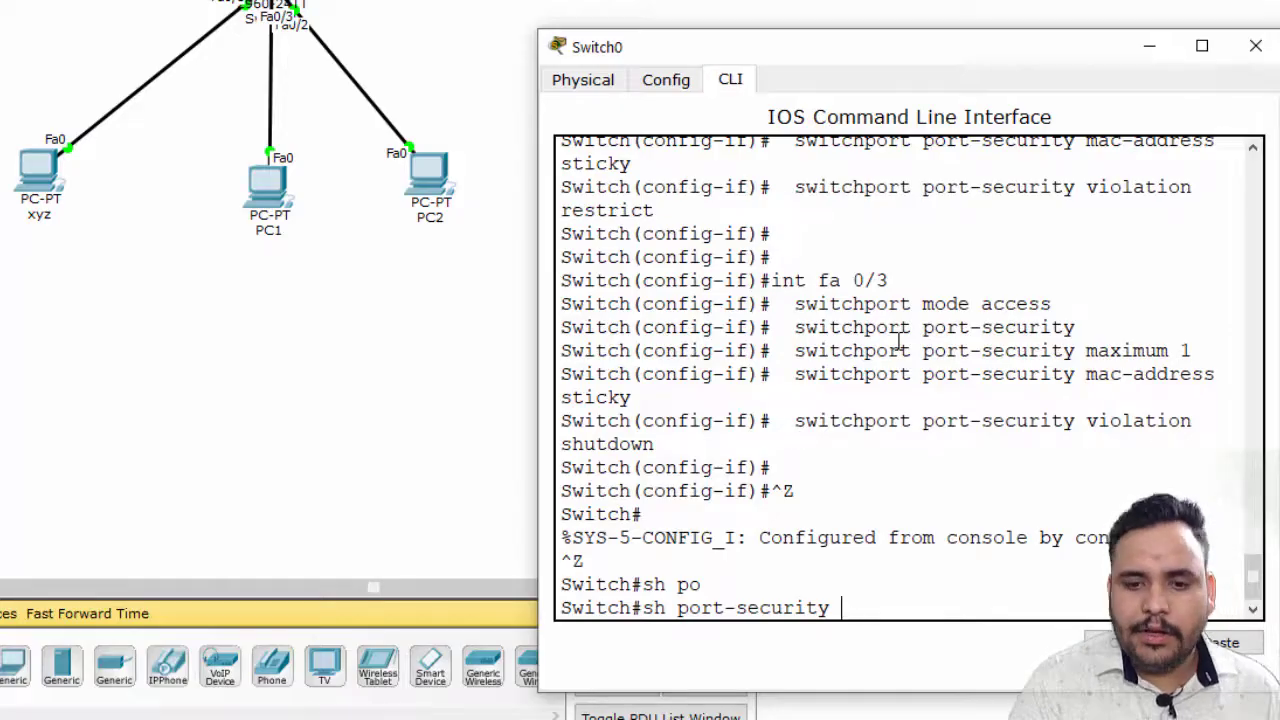
key("Return")
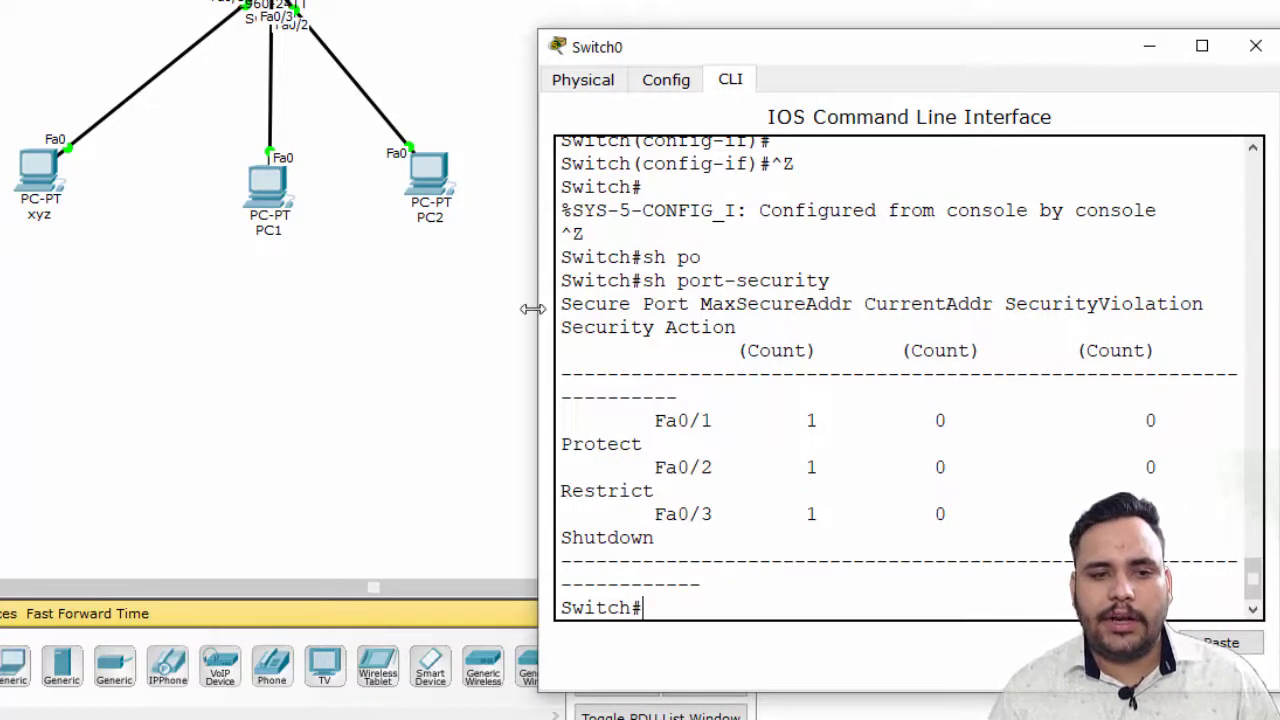
left_click_drag(538, 305, 222, 295)
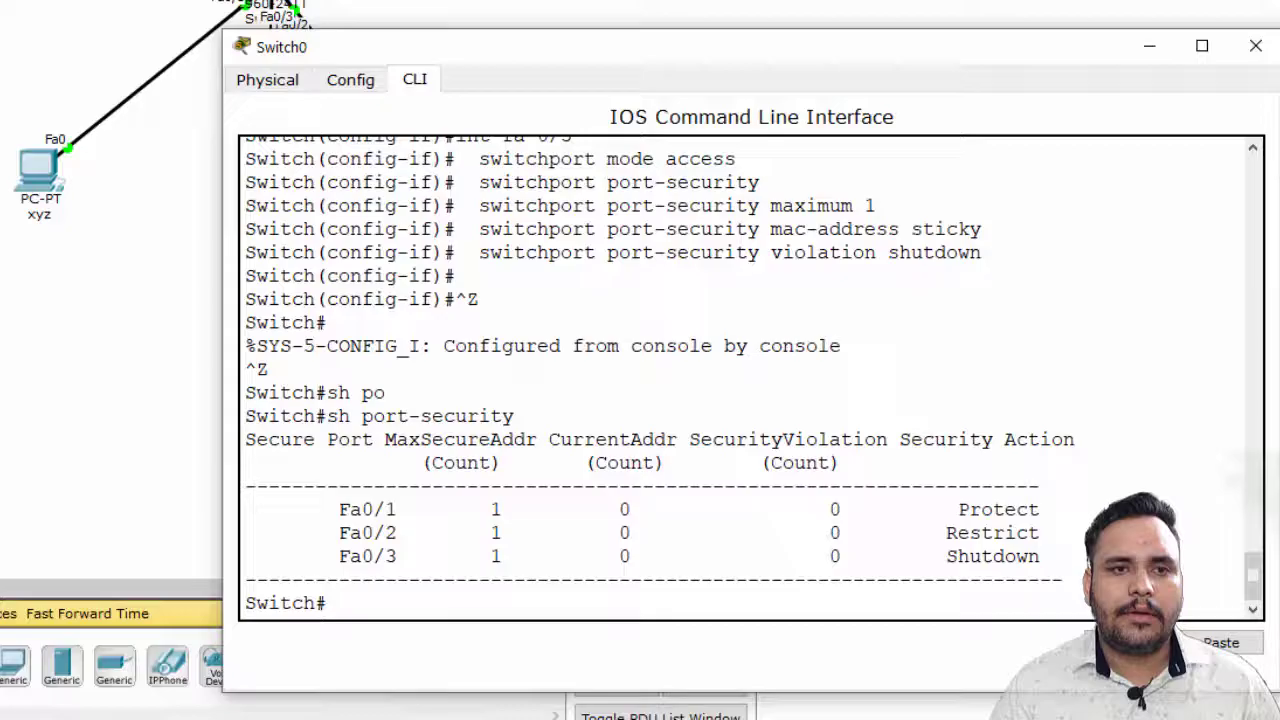
Review the port-security table row by row, matching Fa0/1, Fa0/2 and Fa0/3 to their security actions.
key("alt+F4")
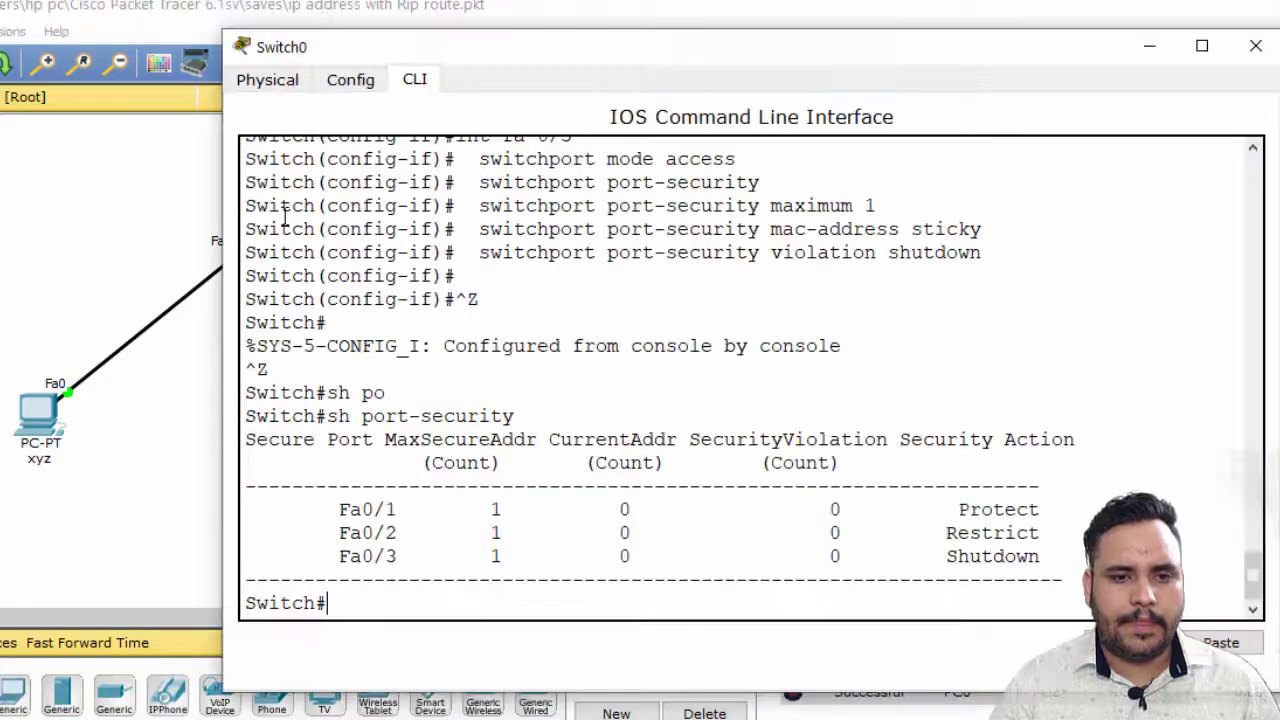
left_click(274, 226)
left_click_drag(452, 60, 512, 49)
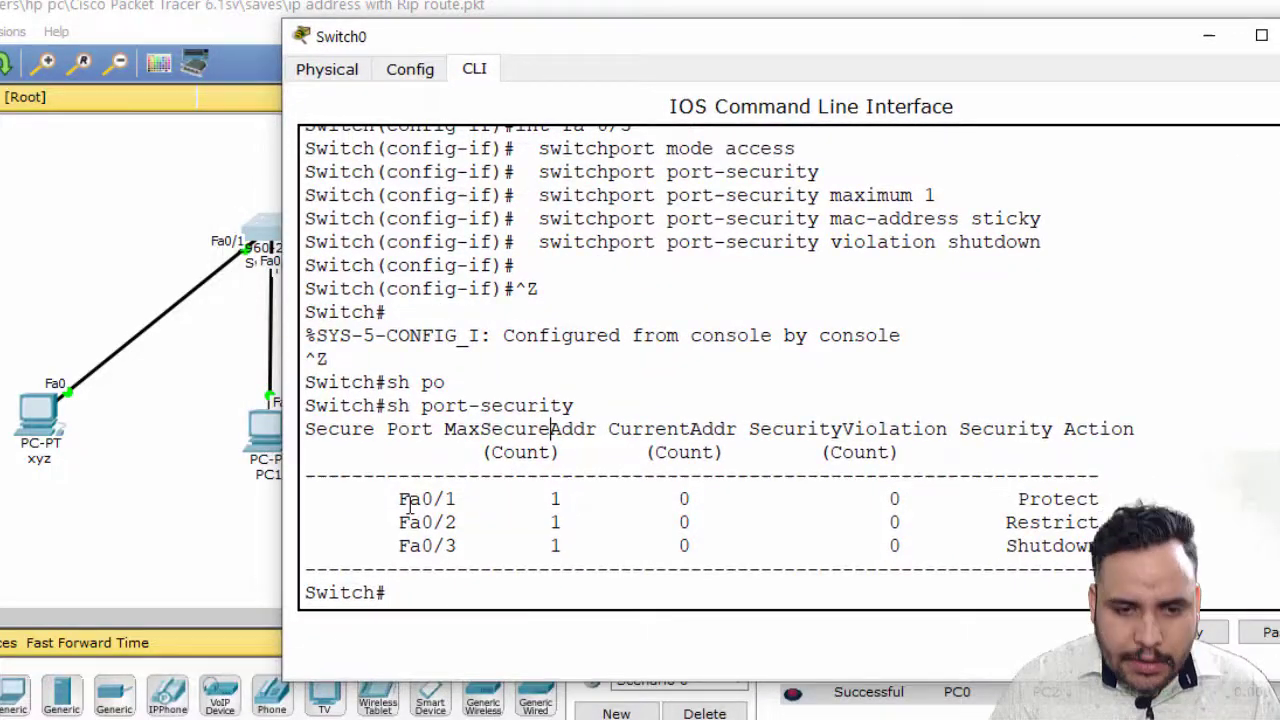
left_click_drag(388, 499, 458, 499)
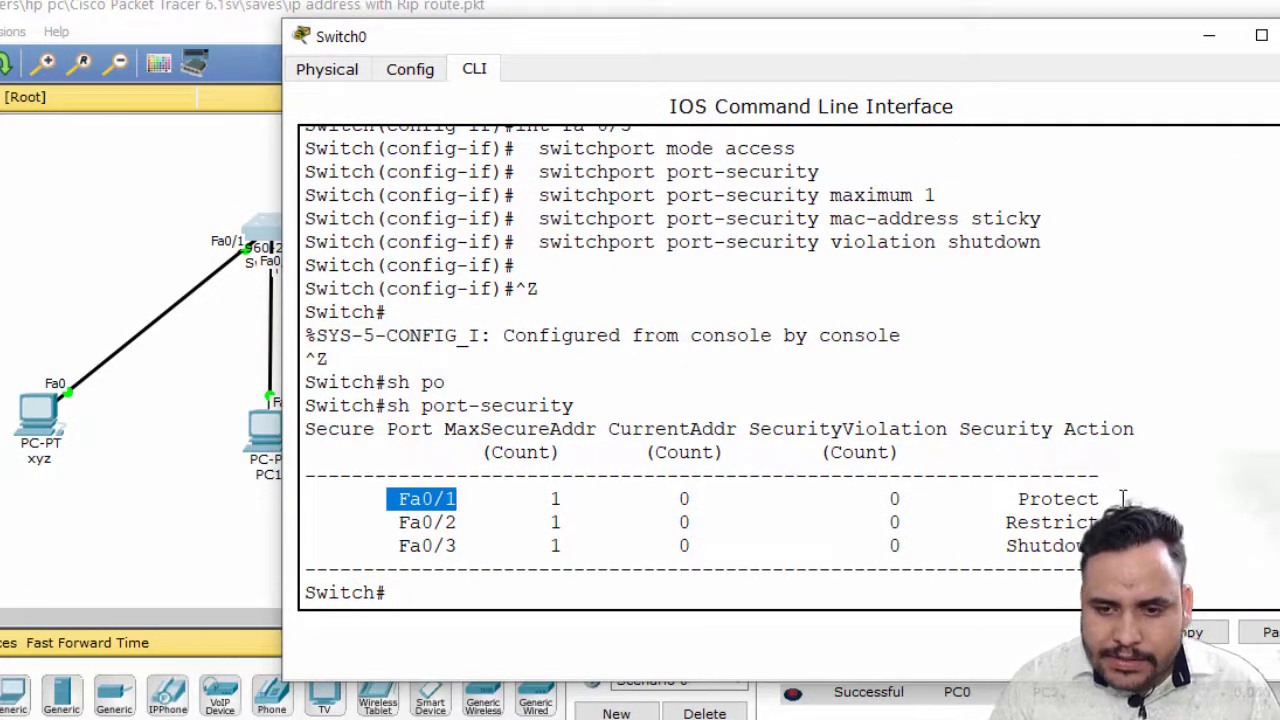
left_click_drag(1122, 498, 1005, 494)
left_click_drag(388, 521, 1022, 514)
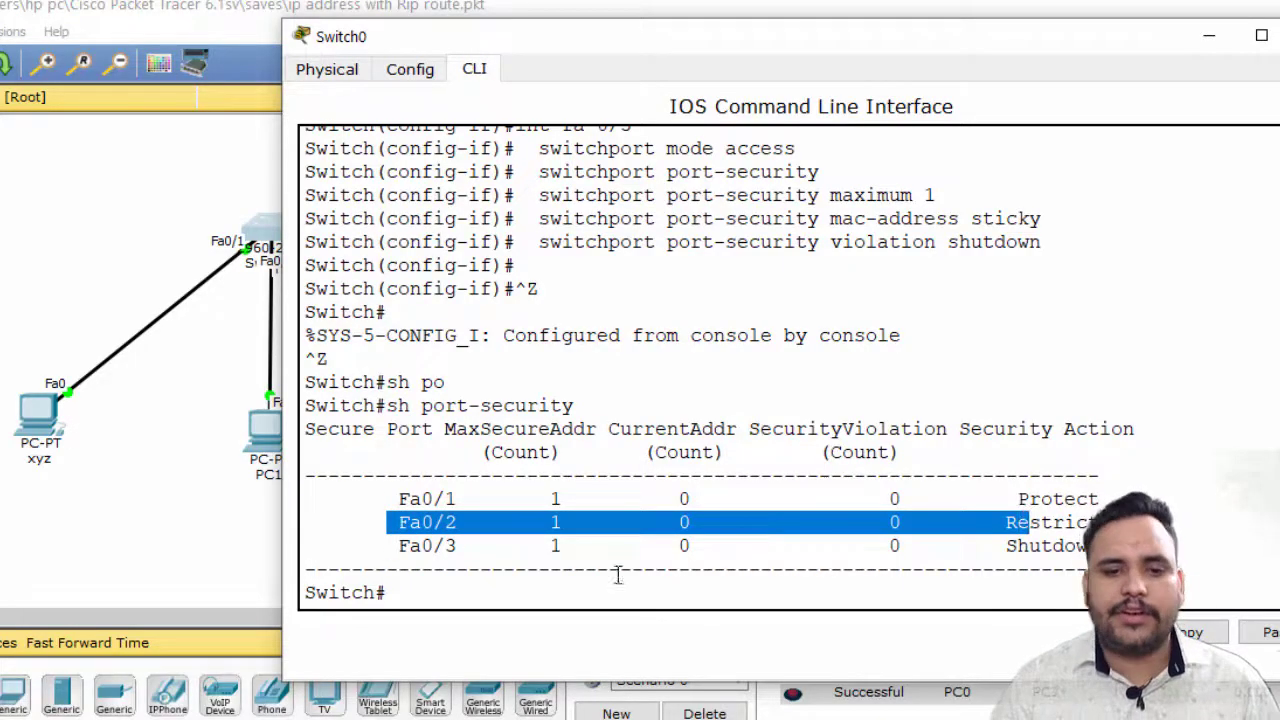
left_click_drag(392, 550, 1046, 552)
Return to the topology, fast-forward the simulation time and send a simple PDU from xyz to PC1.
left_click(67, 289)
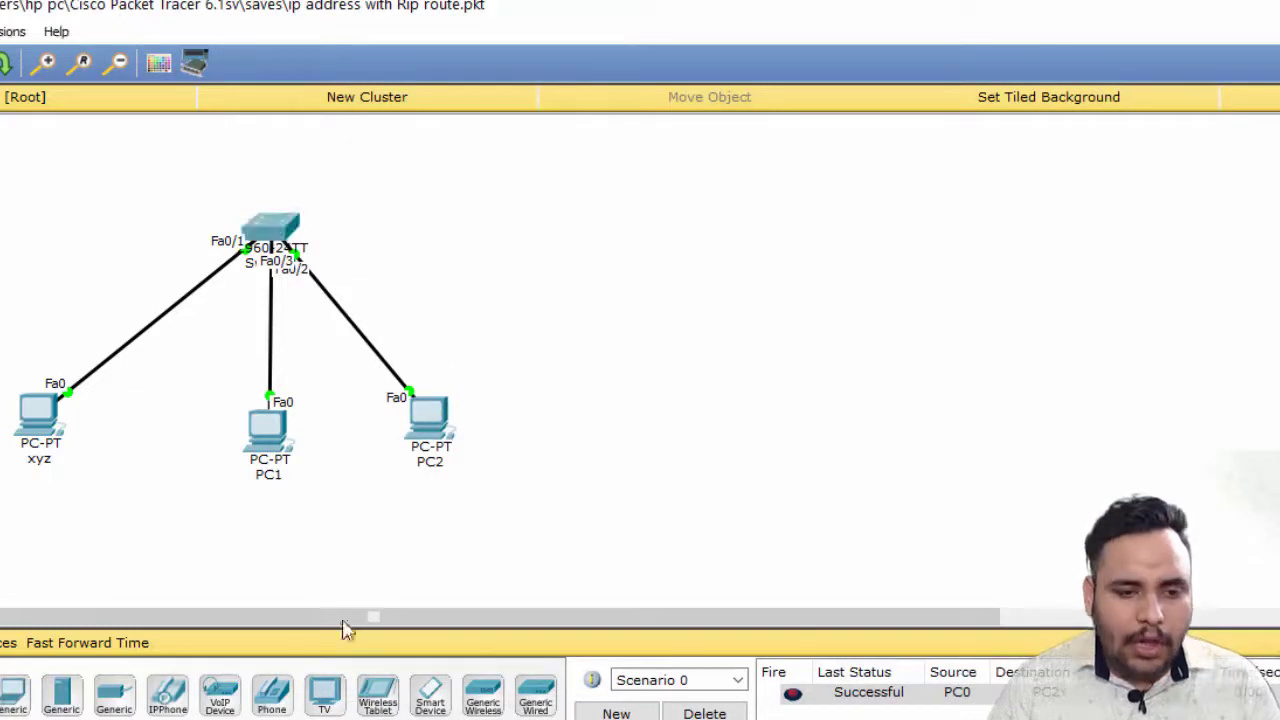
left_click(100, 645)
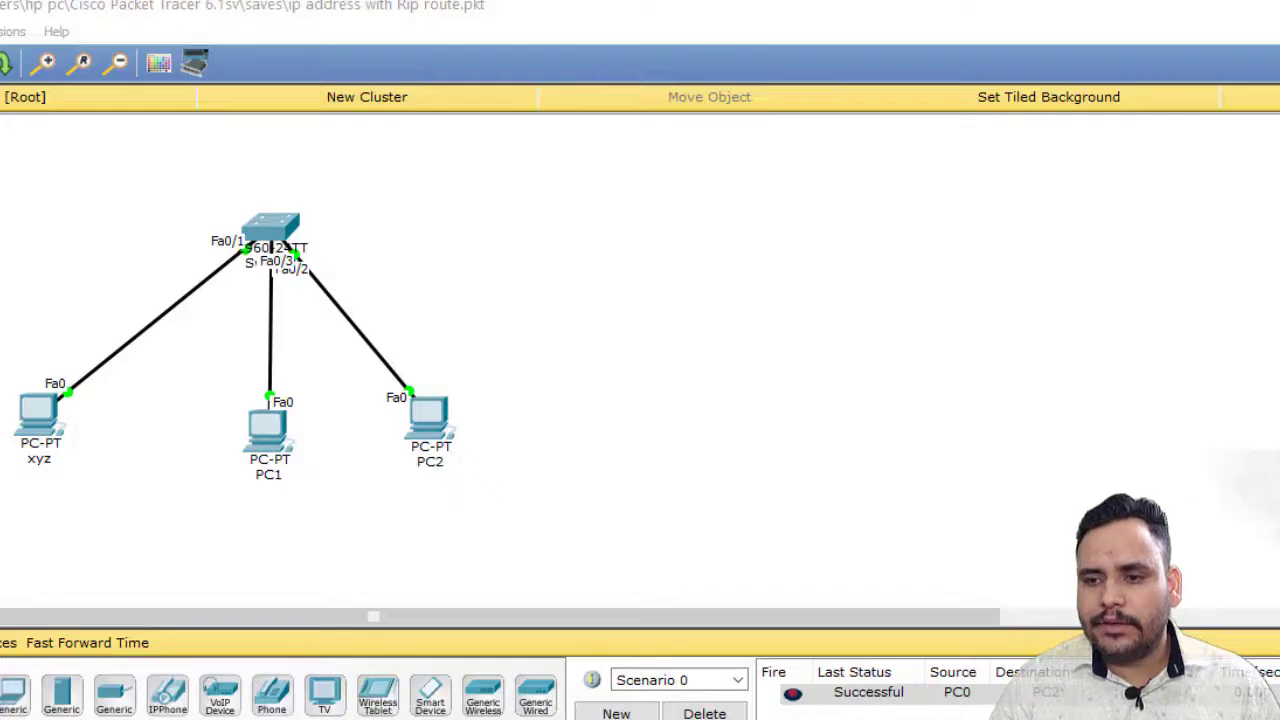
left_click(36, 414)
left_click(270, 434)
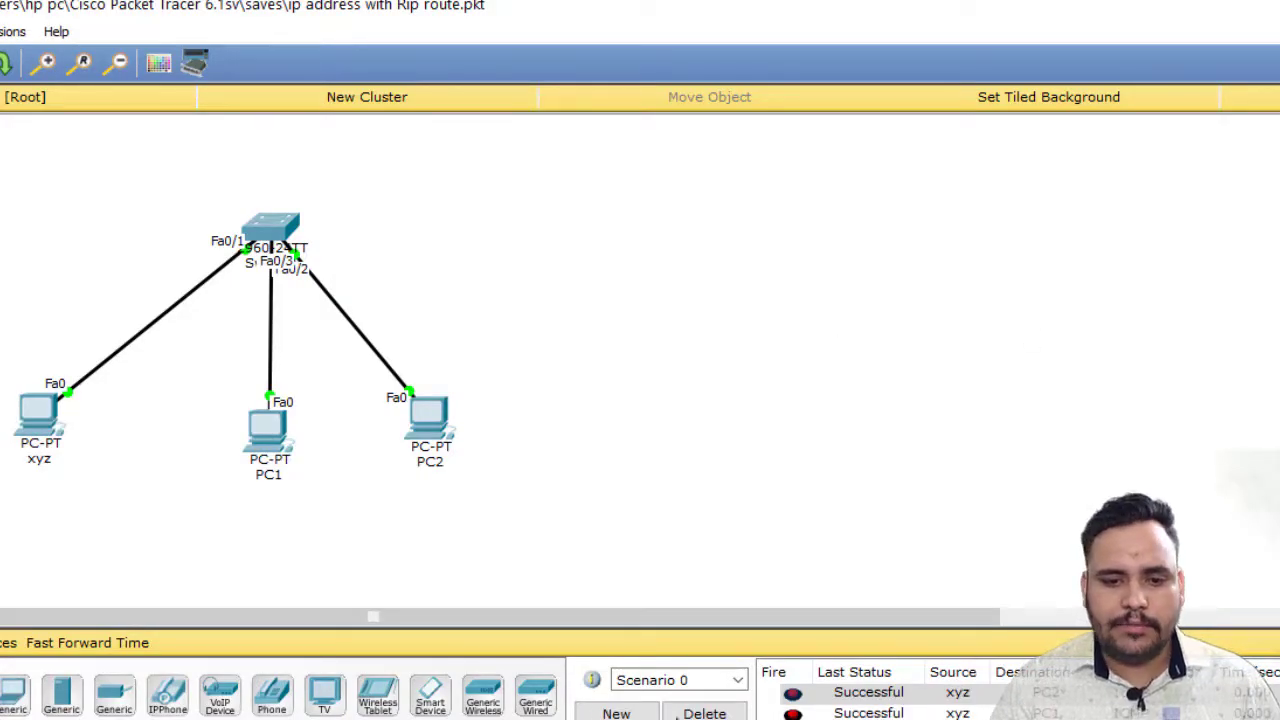
Delete the scenario's existing PDUs and send a simple PDU from PC1 to PC2.
left_click(704, 713)
key("p")
left_click(272, 432)
left_click(430, 426)
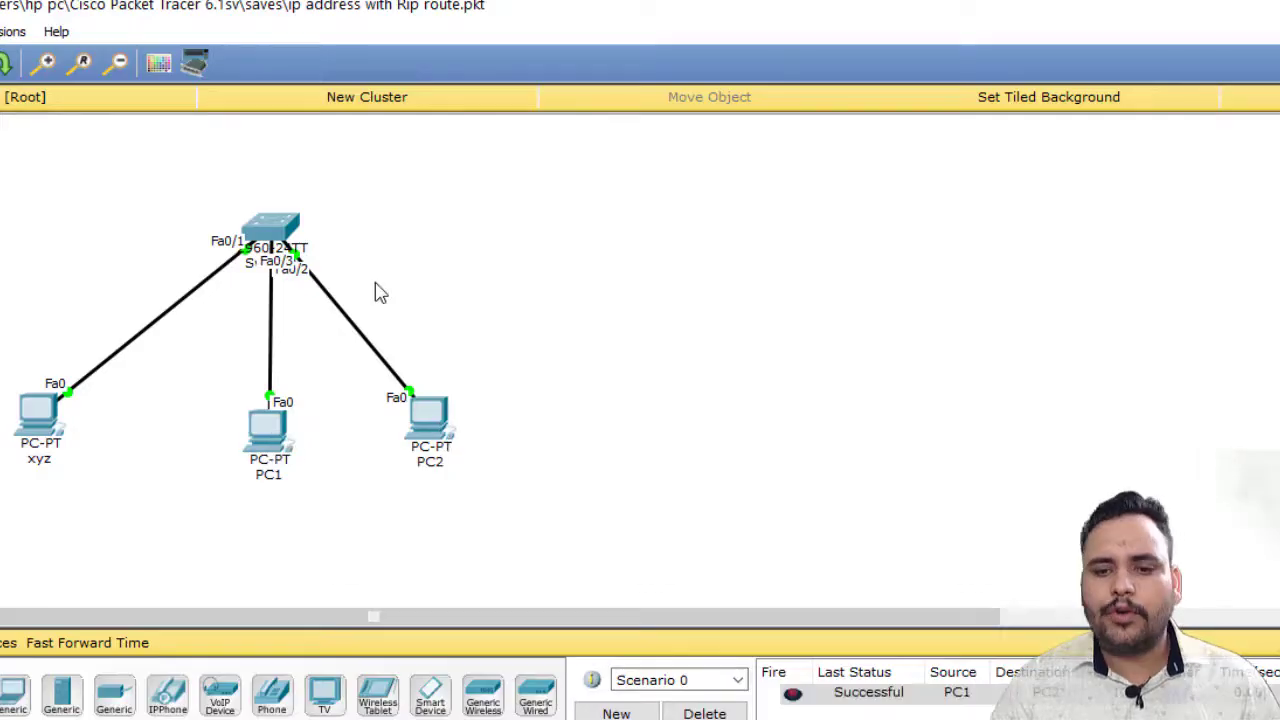
Run sh mac-address-table in the switch's CLI and examine the address type listed for each port.
left_click(280, 248)
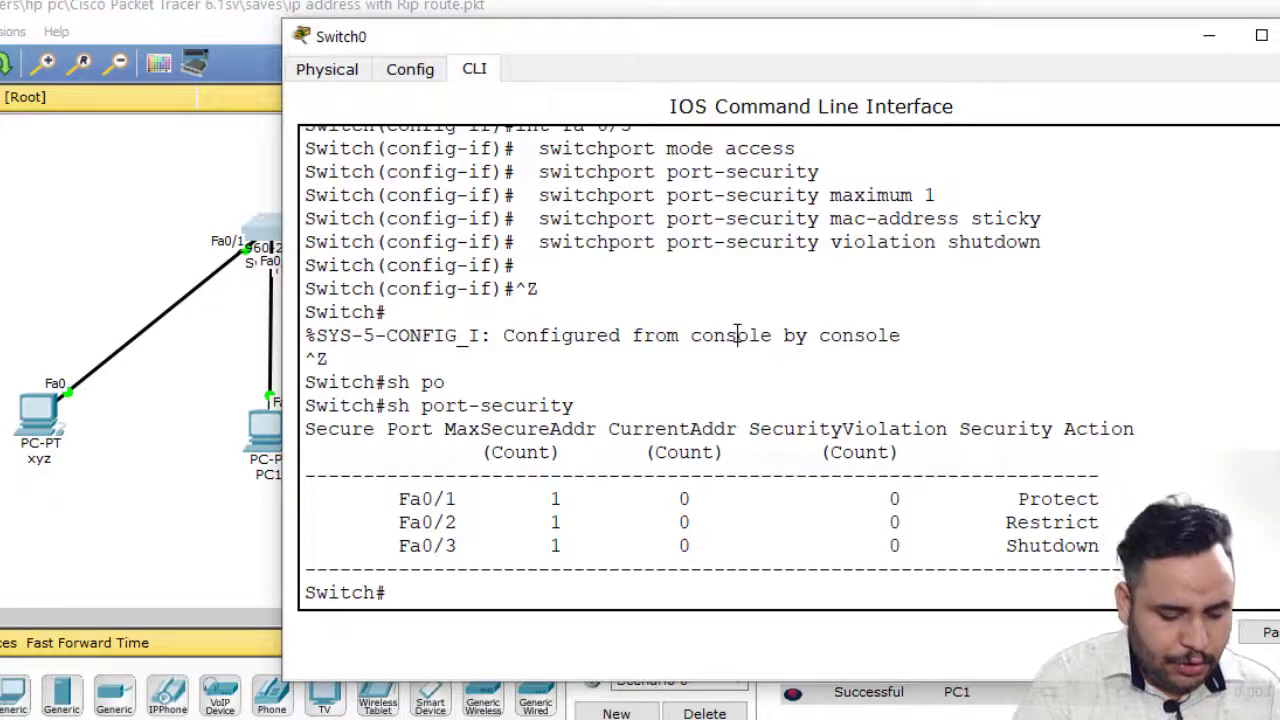
type("sh mac-")
key("Tab")
key("Return")
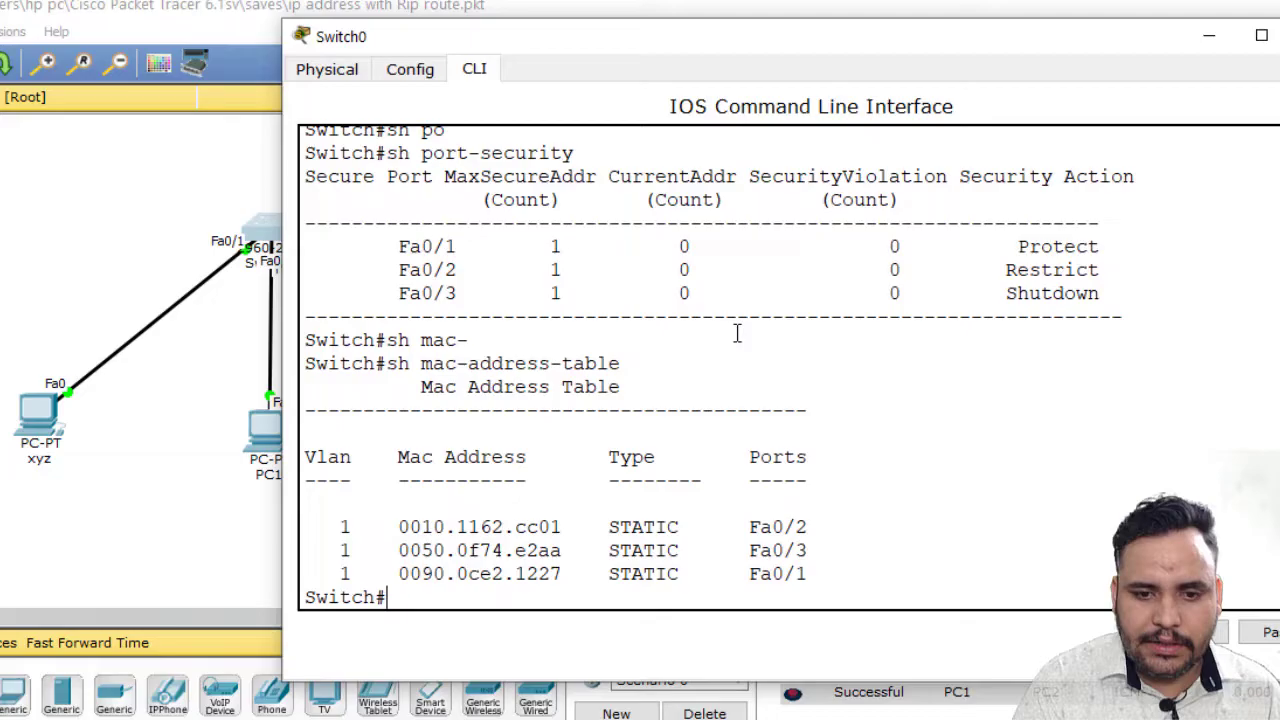
left_click_drag(609, 529, 676, 588)
left_click(518, 493)
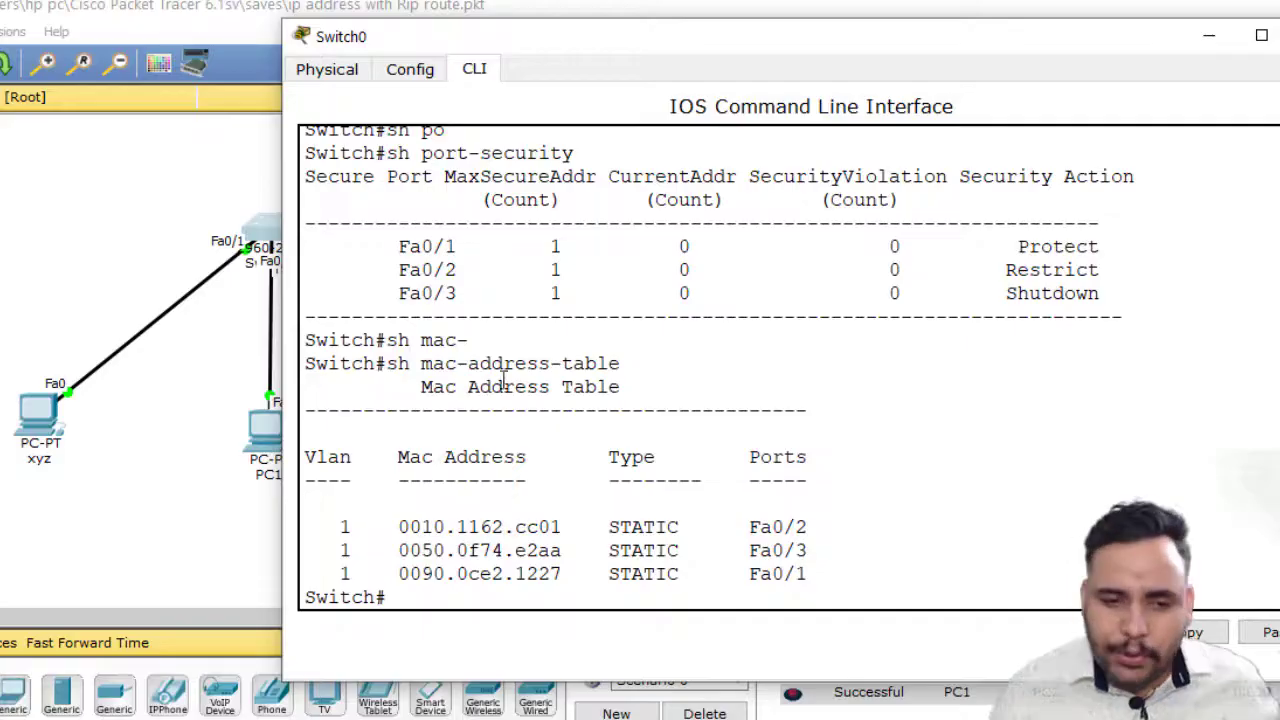
Move the PC end of the Fa0/1 cable from xyz to the spare computer PC3.
left_click(55, 281)
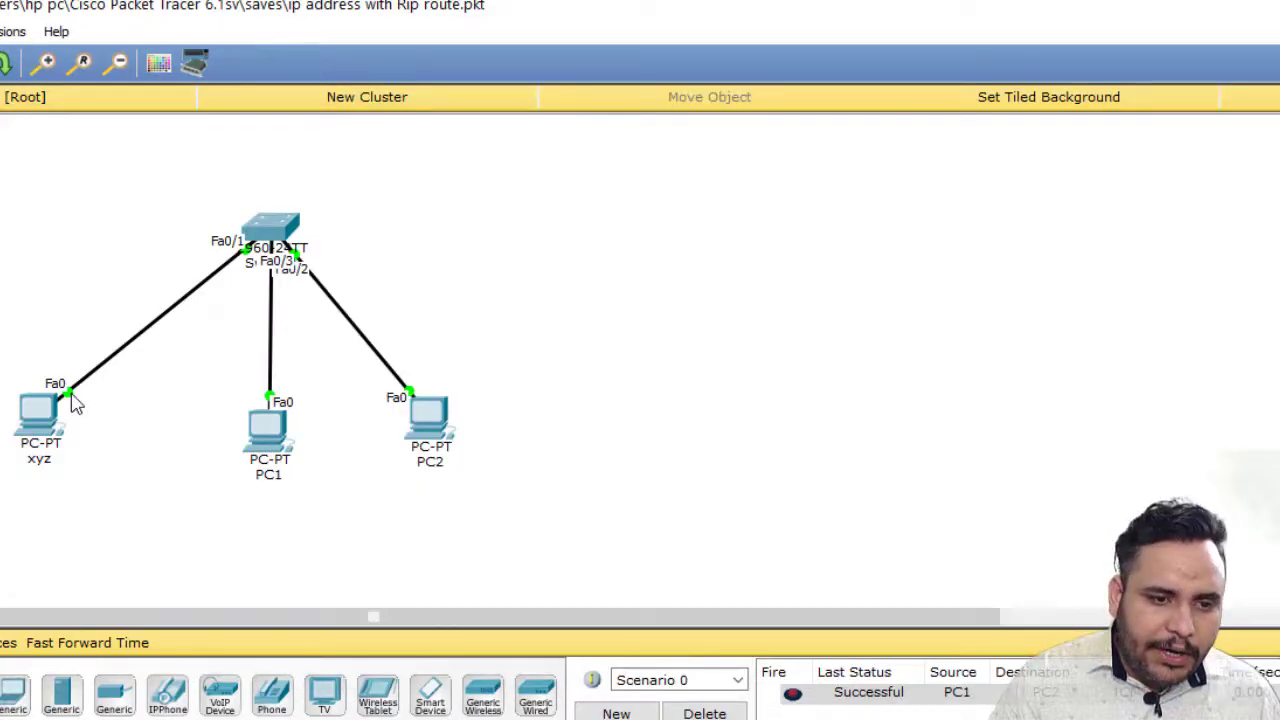
left_click_drag(72, 394, 0, 280)
left_click(20, 323)
Give PC3 the static IP address 20.0.0.4 with subnet mask 255.0.0.0.
left_click(6, 346)
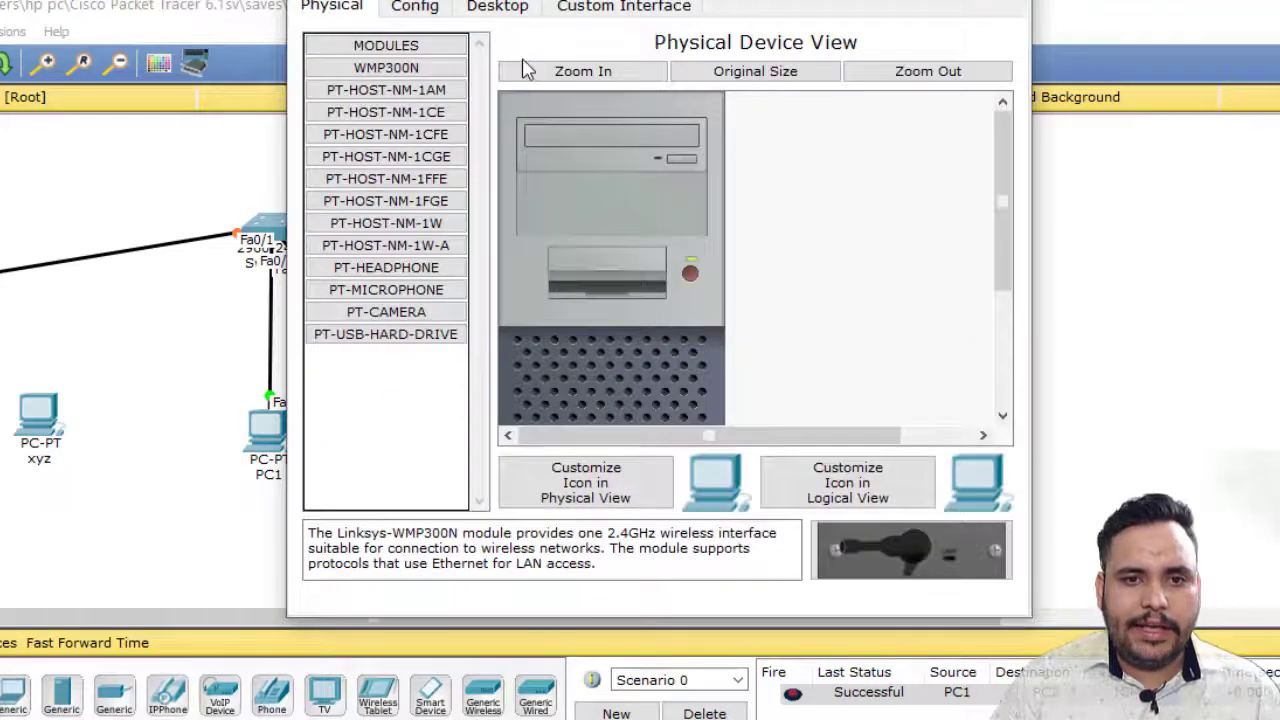
left_click(497, 6)
left_click(405, 72)
type("20.")
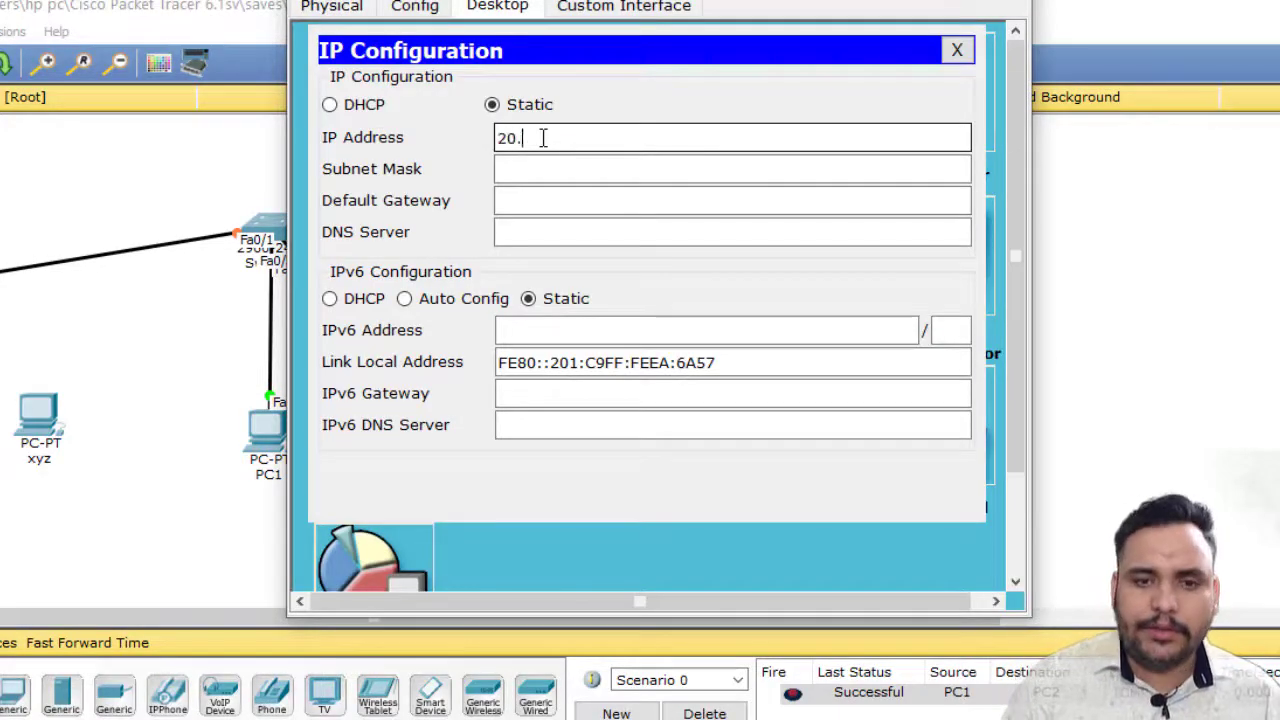
key("Tab")
key("Tab")
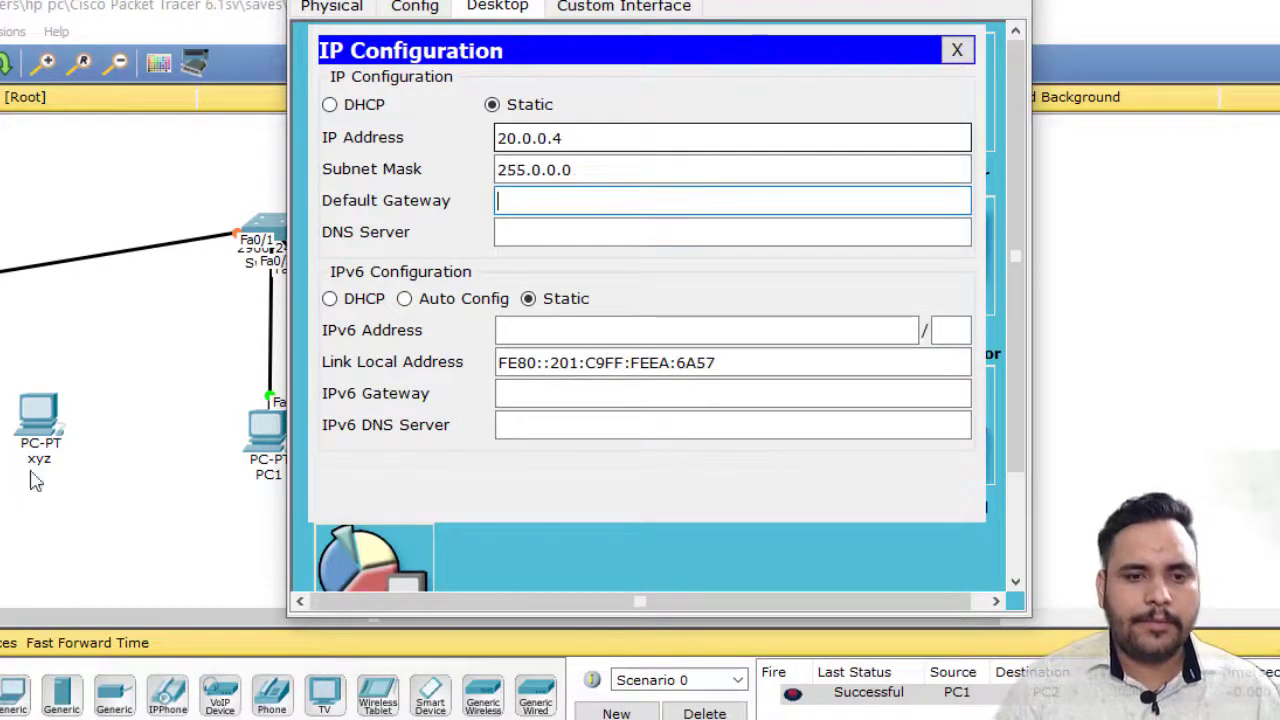
Fast-forward the simulation time and send a simple PDU from PC3 to PC1 to test the violation on Fa0/1.
left_click(19, 590)
left_click(90, 647)
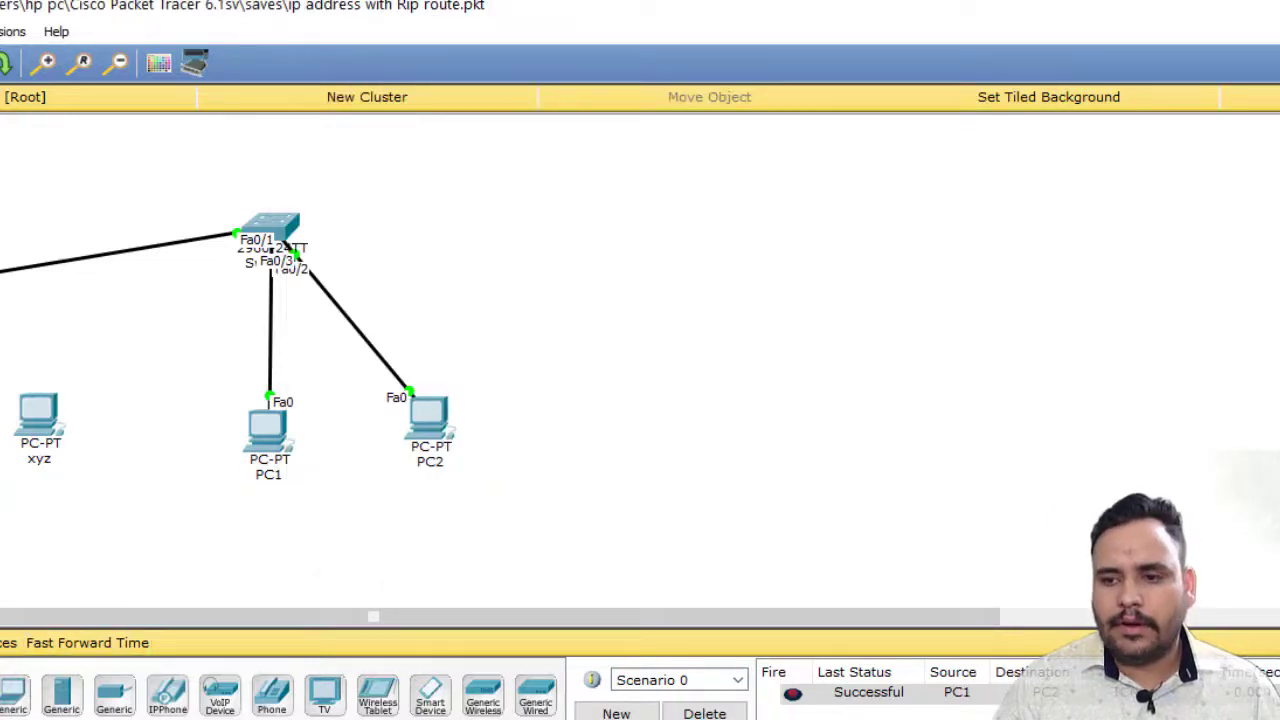
left_click(38, 415)
left_click(258, 437)
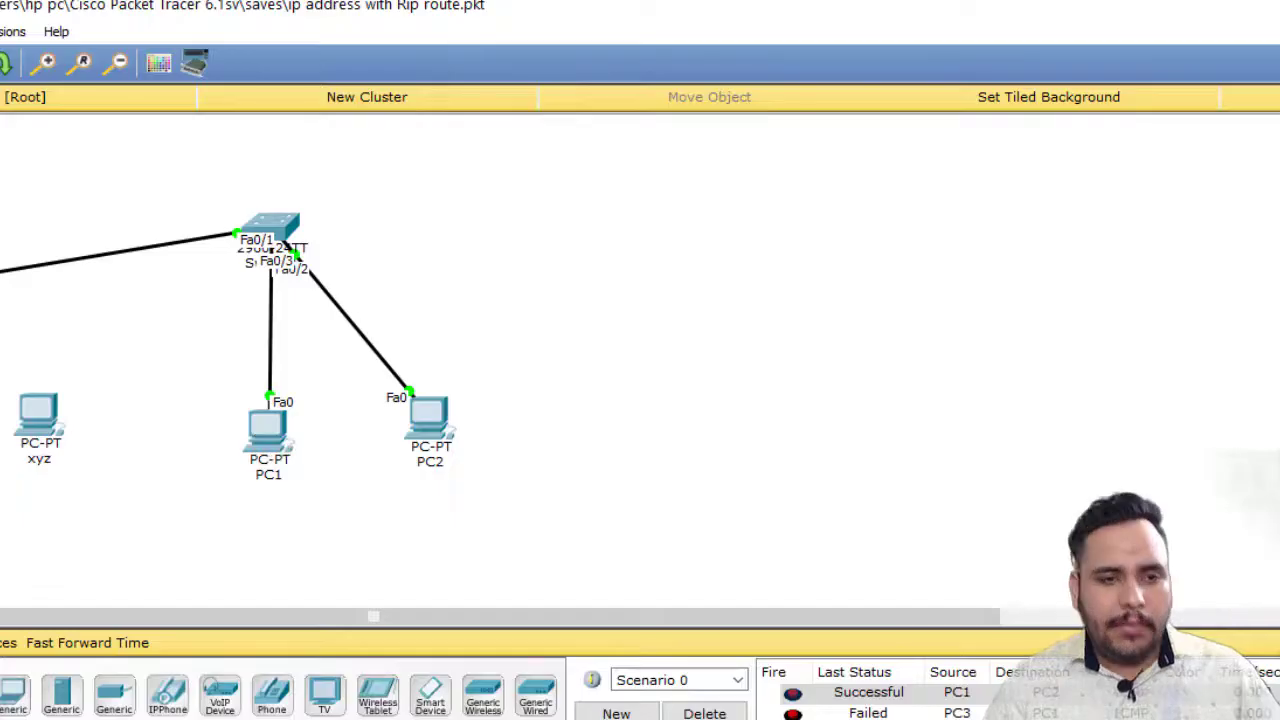
Reconnect the Fa0/1 cable to xyz and test it with a simple PDU to PC1, clearing the scenario's PDU list.
left_click(42, 418)
left_click(98, 460)
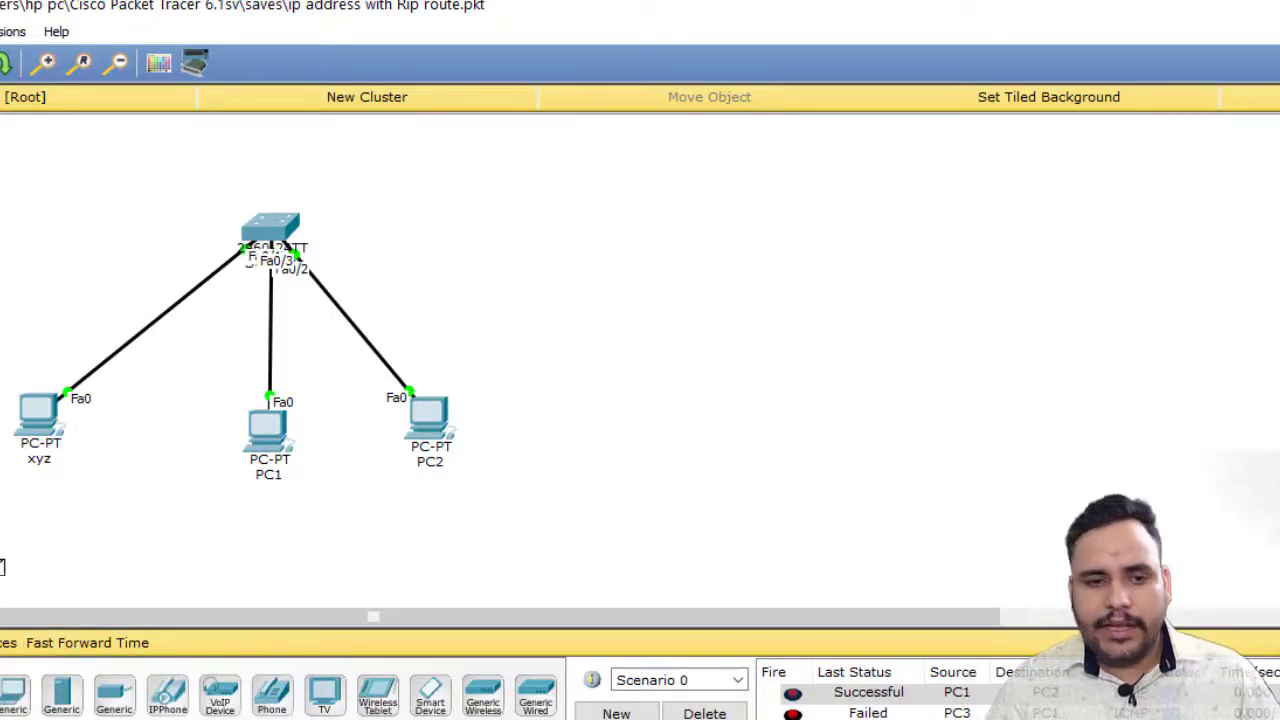
left_click(40, 420)
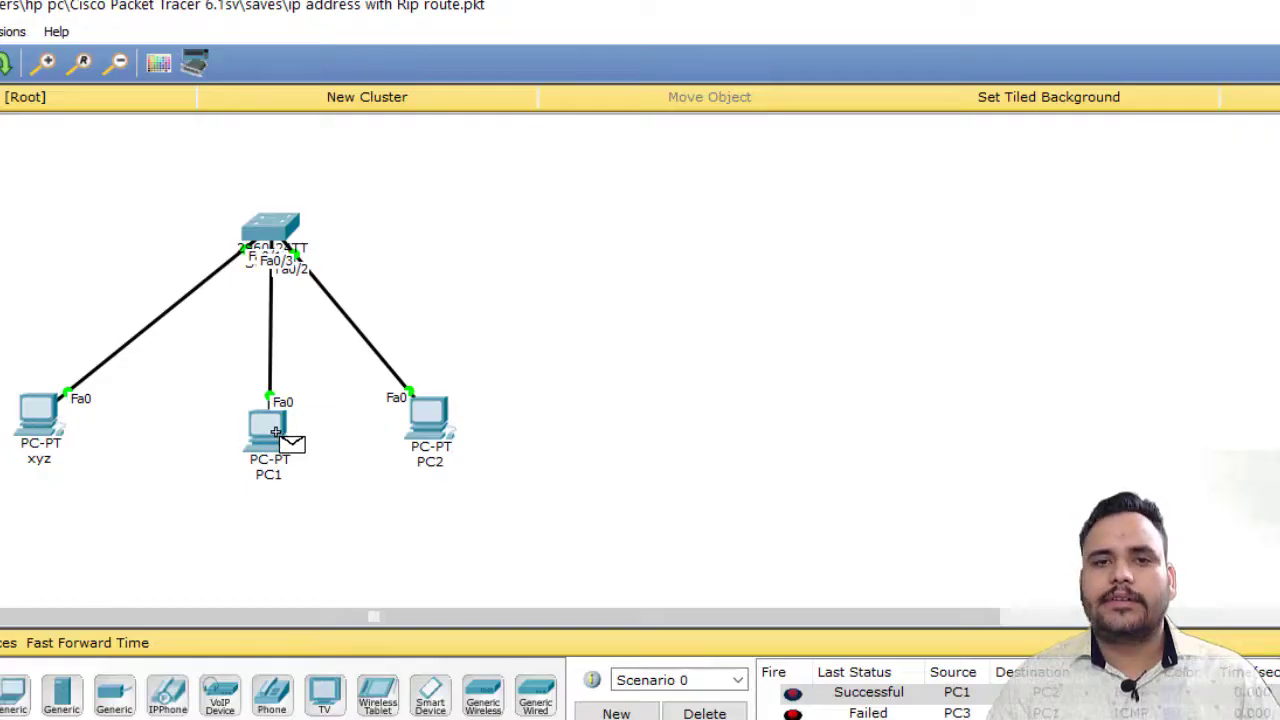
left_click(704, 713)
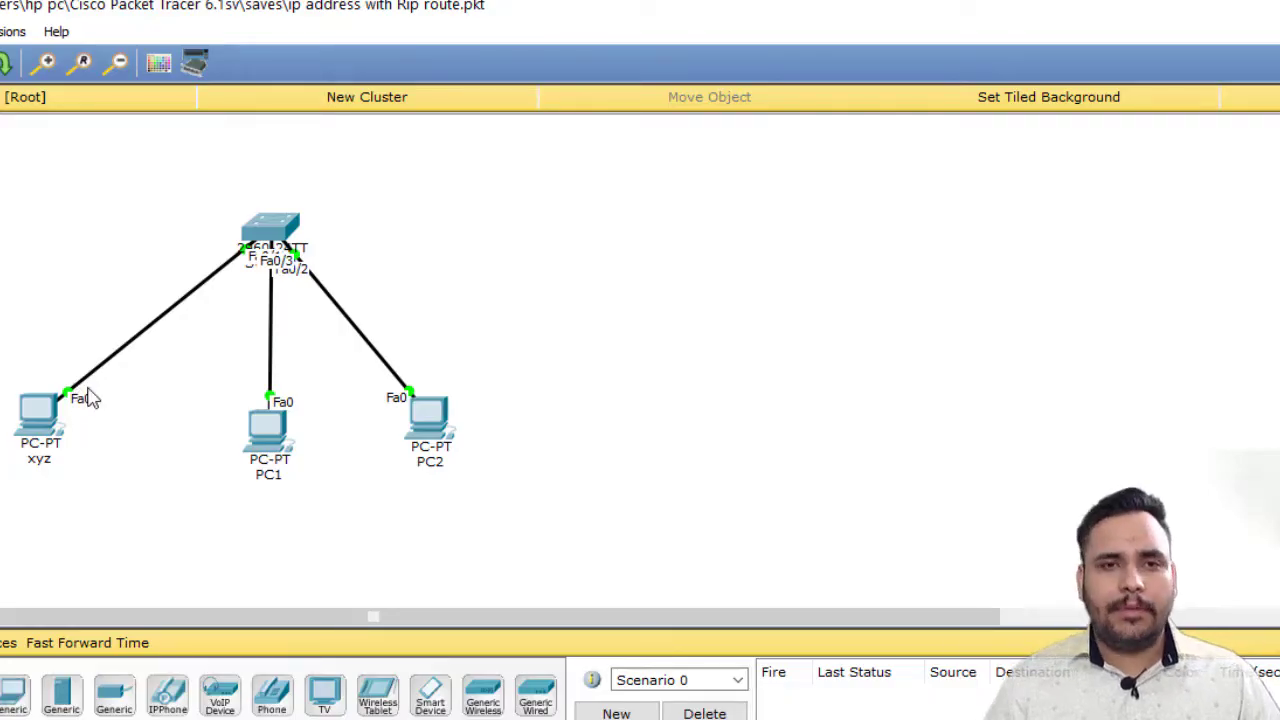
Move the PC end of the Fa0/2 cable from PC1 to PC3.
mouse_move(258, 428)
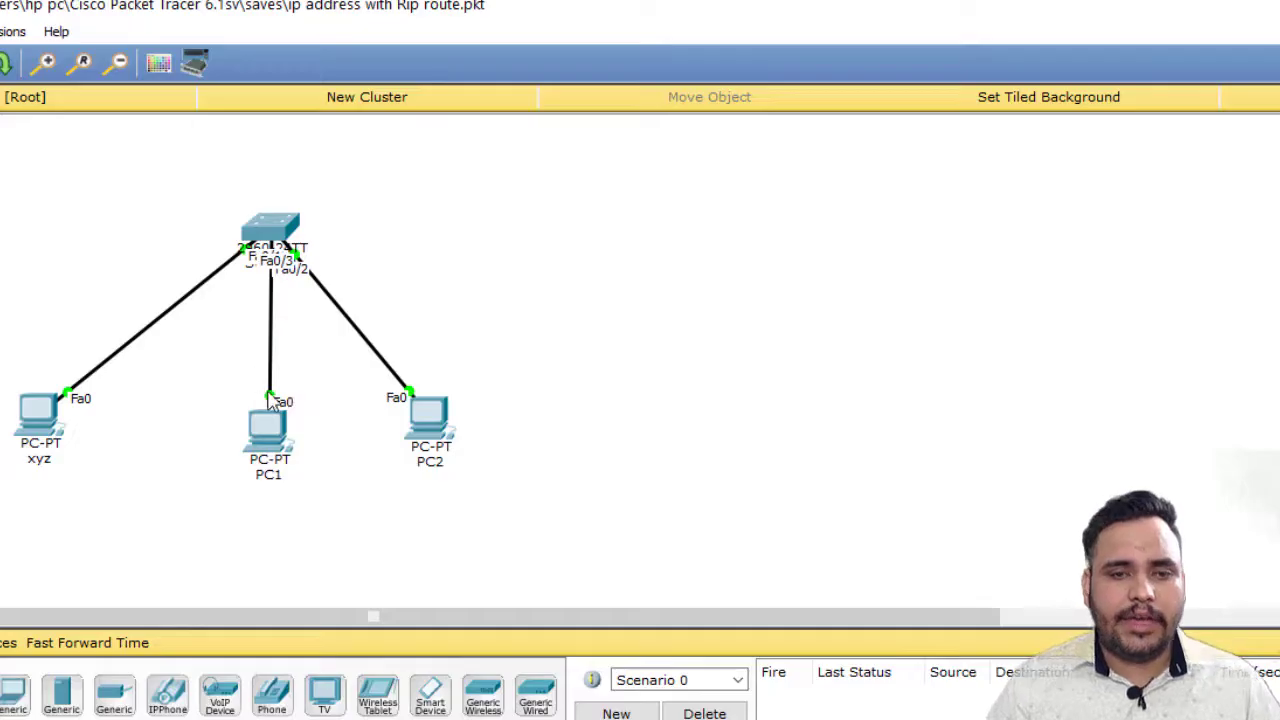
left_click_drag(270, 400, 0, 345)
left_click(2, 285)
left_click(28, 323)
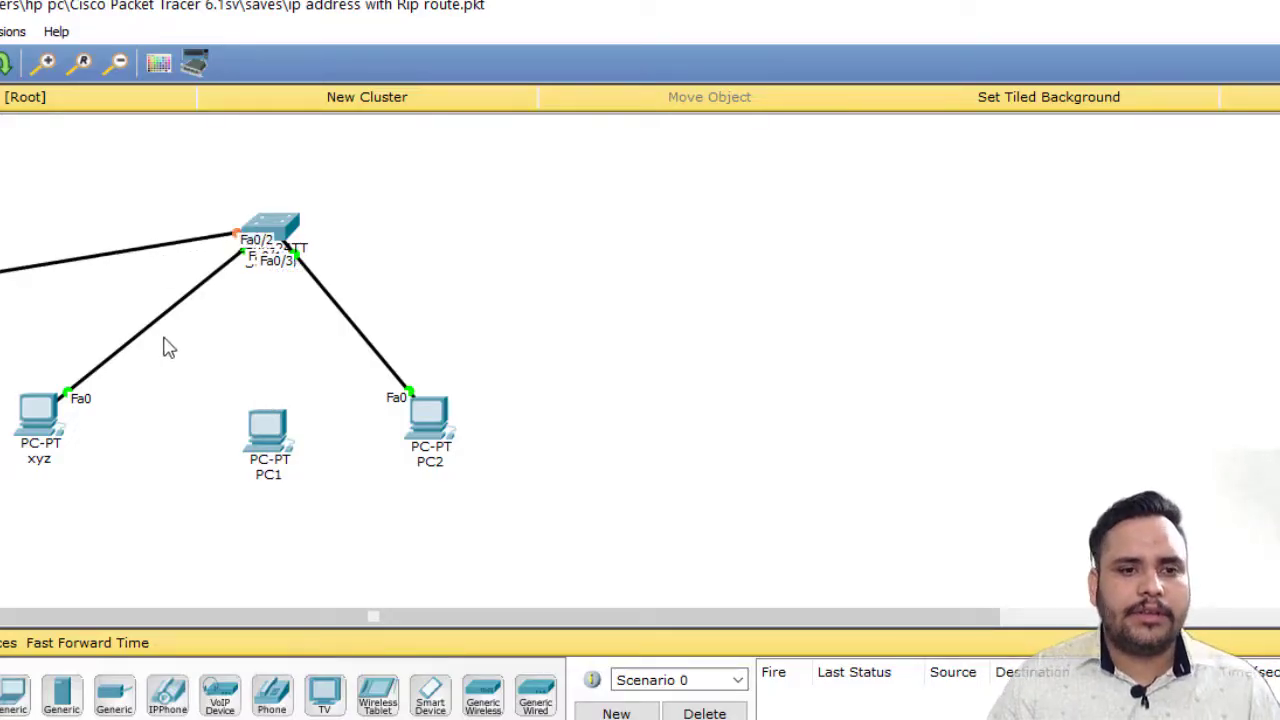
Fast-forward the simulation time and send two simple PDUs from PC3 to PC2 to test the violation on Fa0/2.
left_click(113, 642)
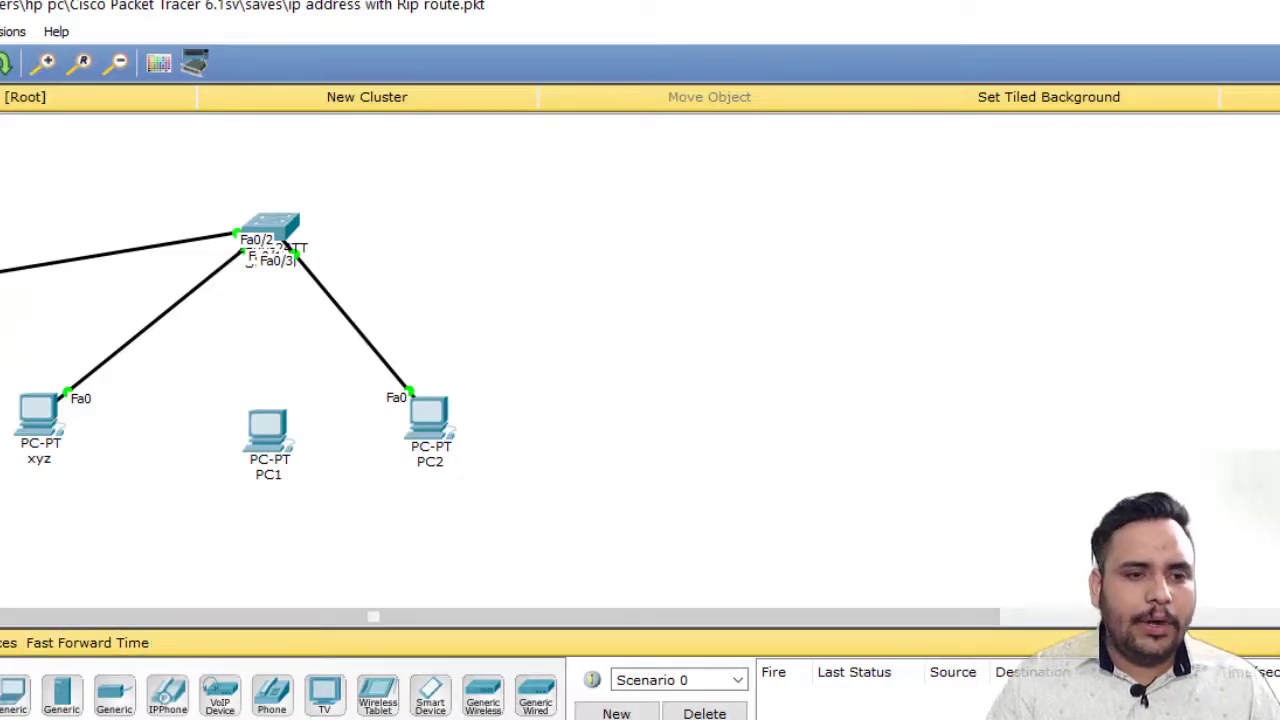
left_click(420, 412)
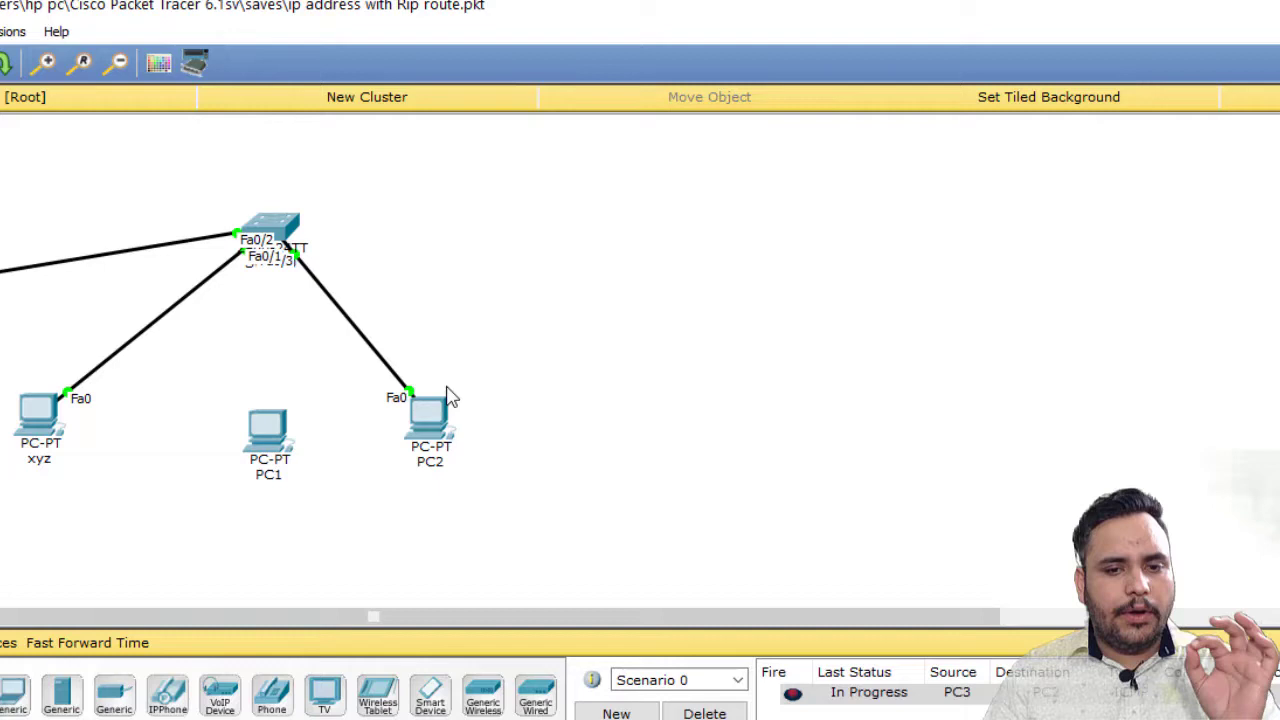
key("p")
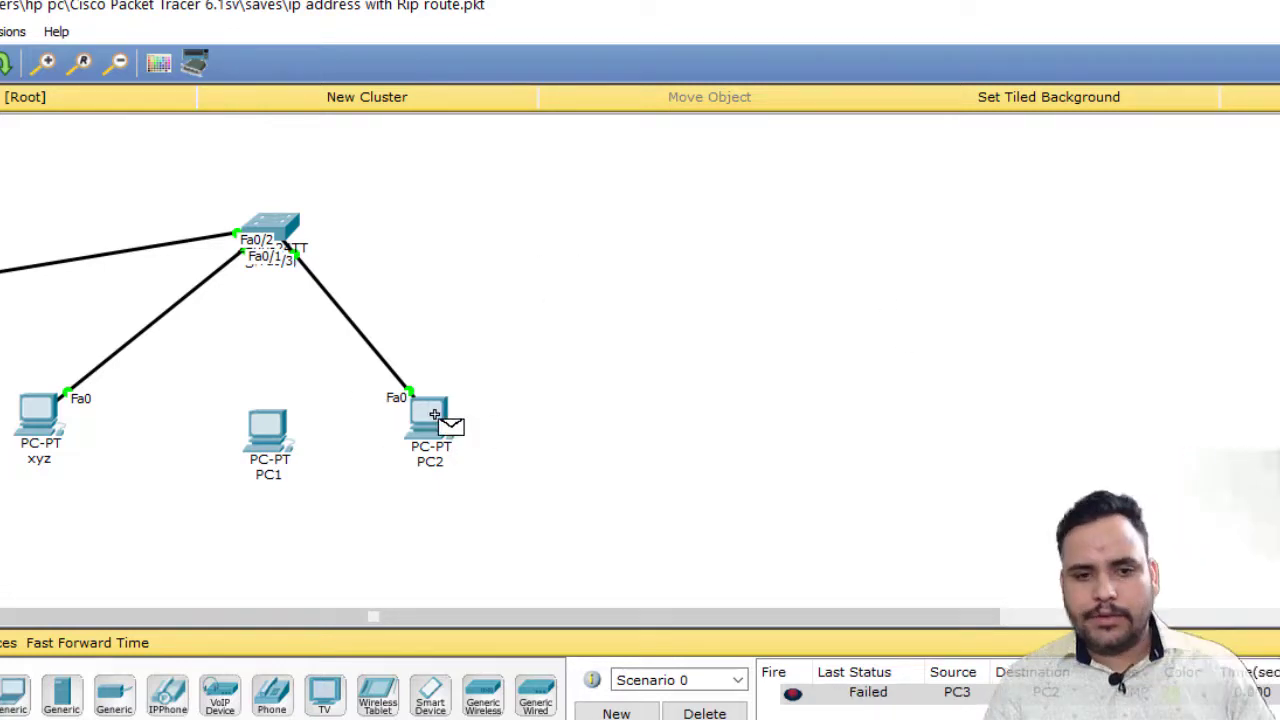
left_click(433, 413)
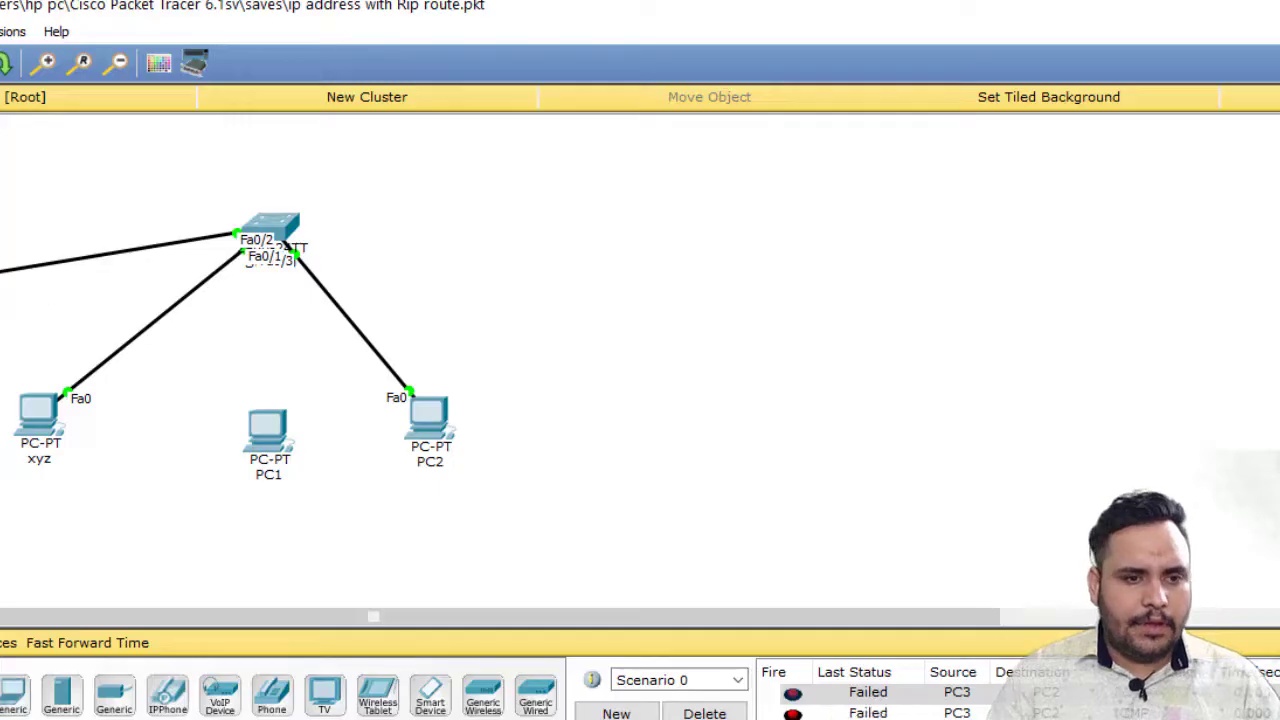
Run "sh port-security" on Switch0 and check the security violation count for Fa0/2.
left_click(268, 230)
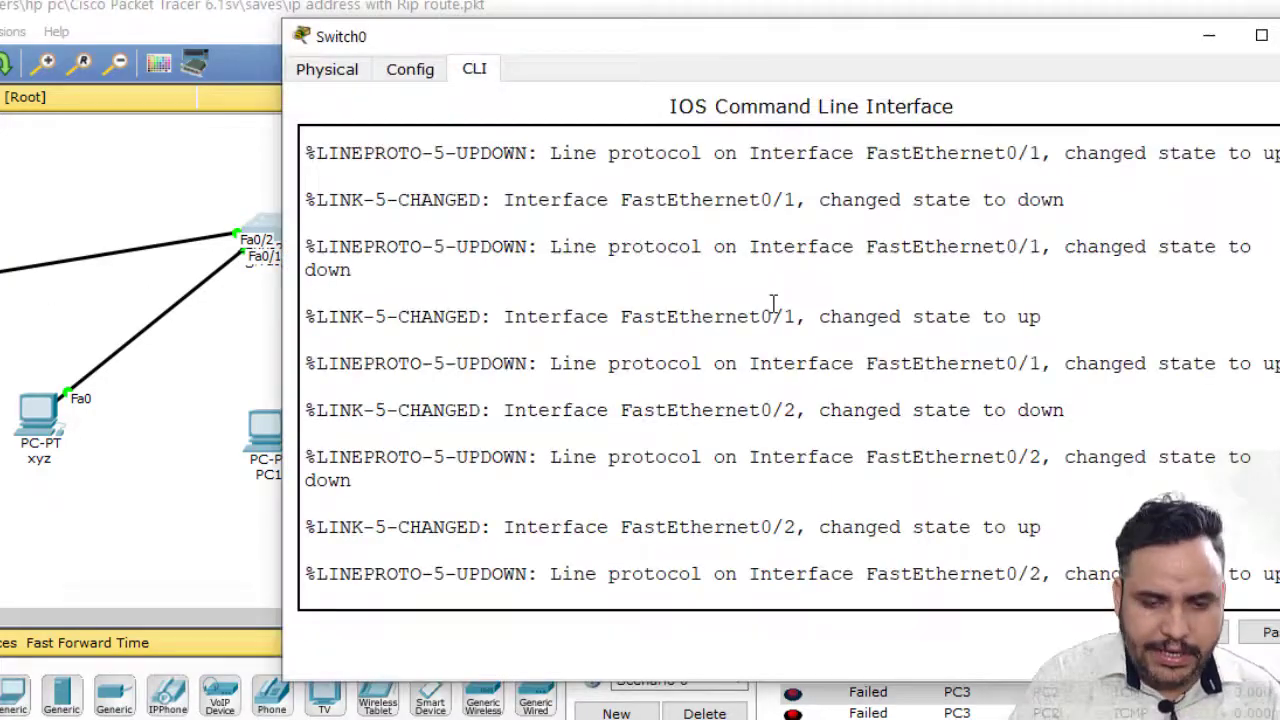
key("Return")
type("sh po")
key("Tab")
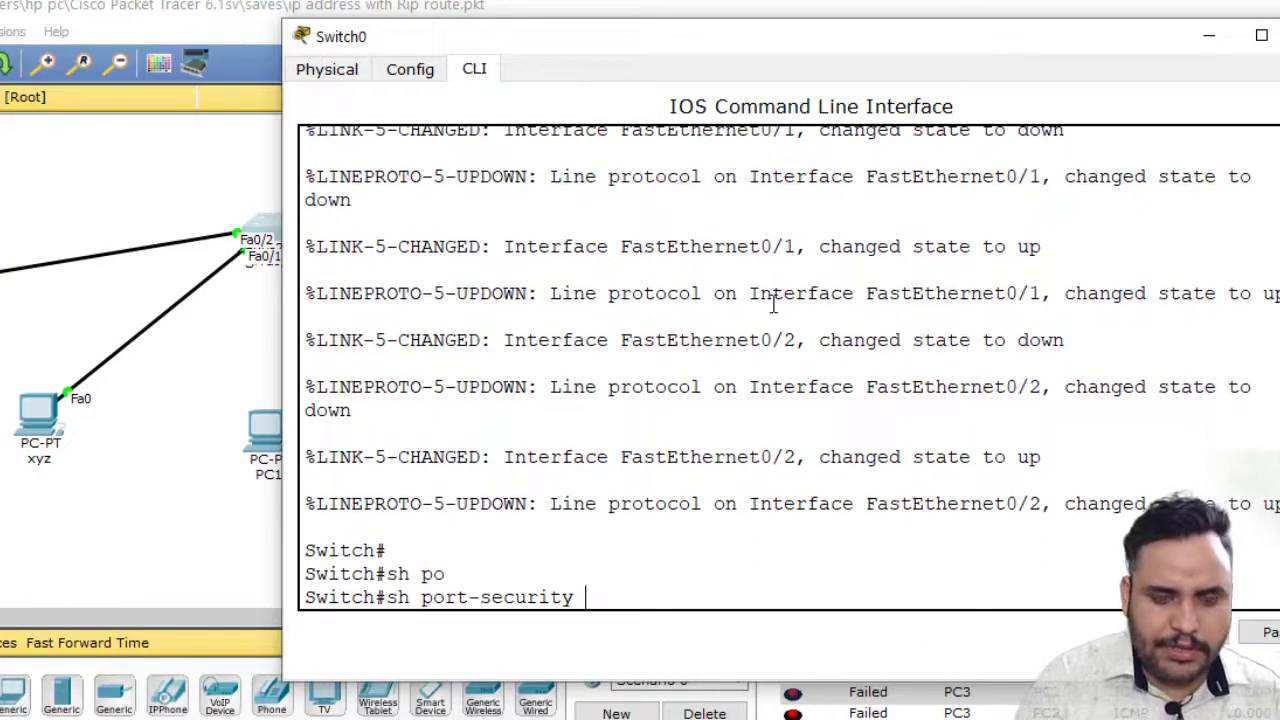
key("Return")
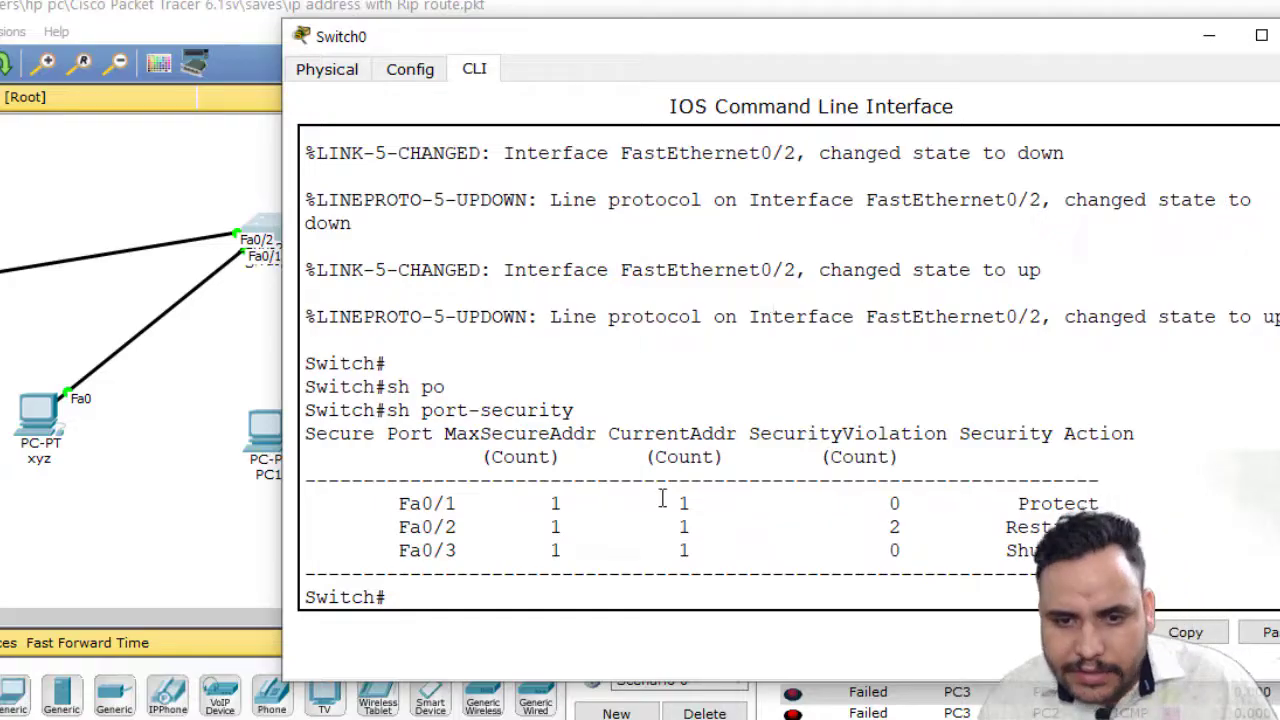
left_click_drag(888, 532, 914, 524)
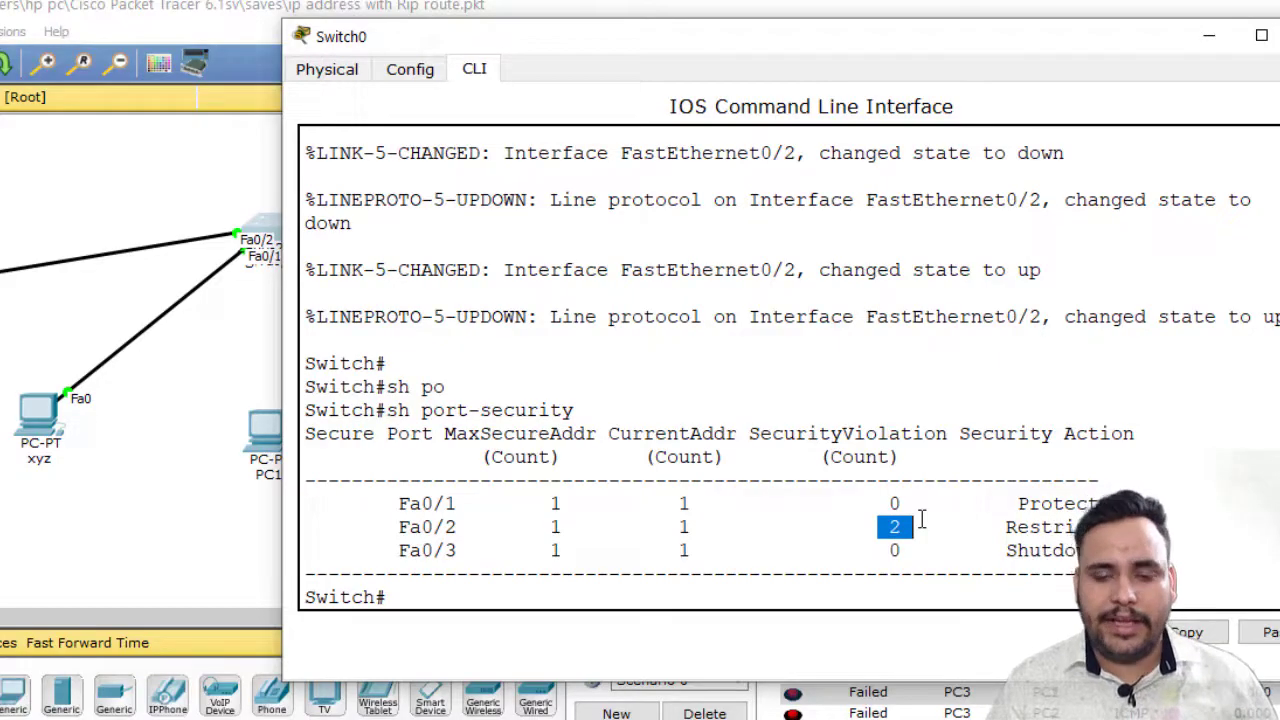
left_click(369, 411)
left_click(57, 240)
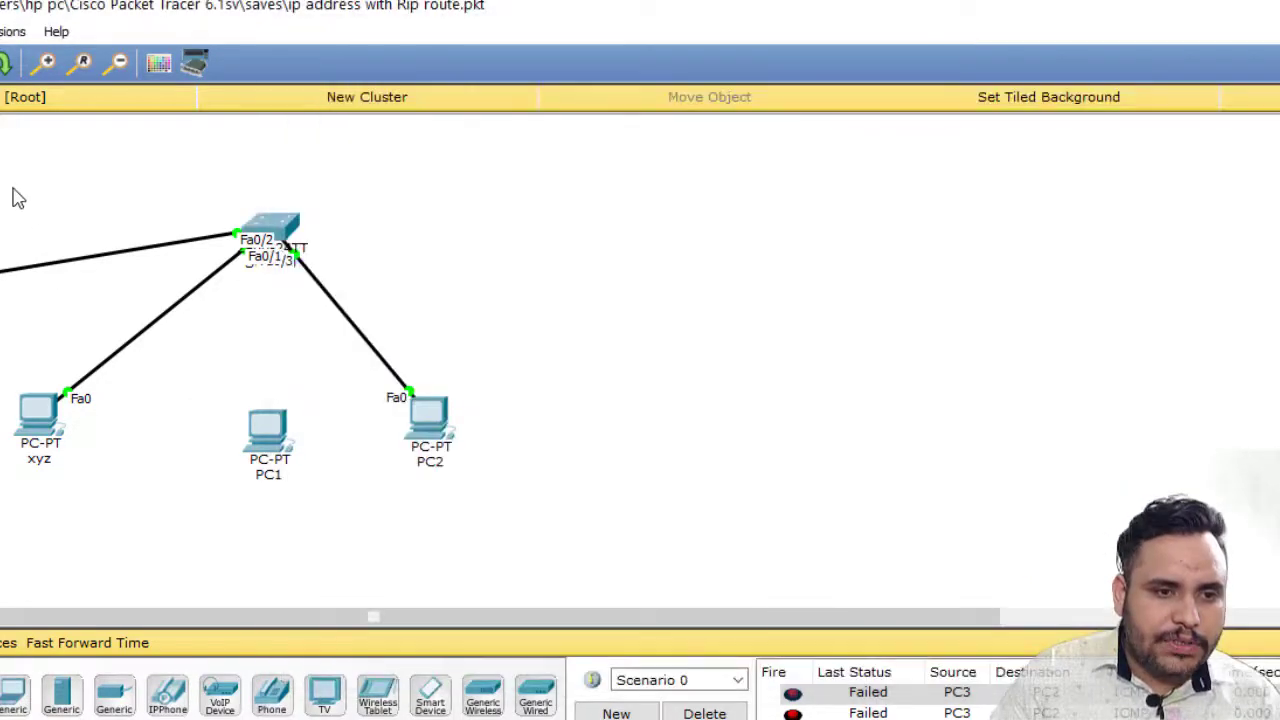
Reconnect the Fa0/2 cable to PC1 and test it with a simple PDU from PC1 to PC2, clearing the scenario's PDU list.
left_click(266, 430)
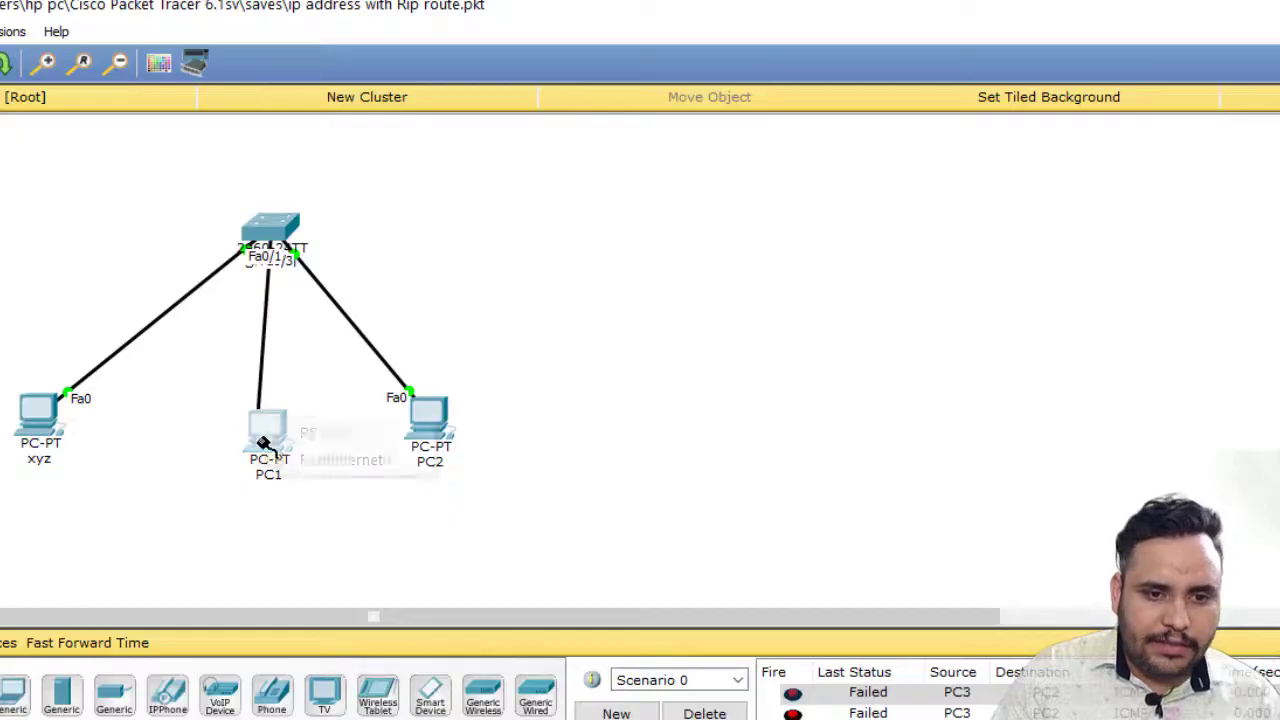
left_click(305, 459)
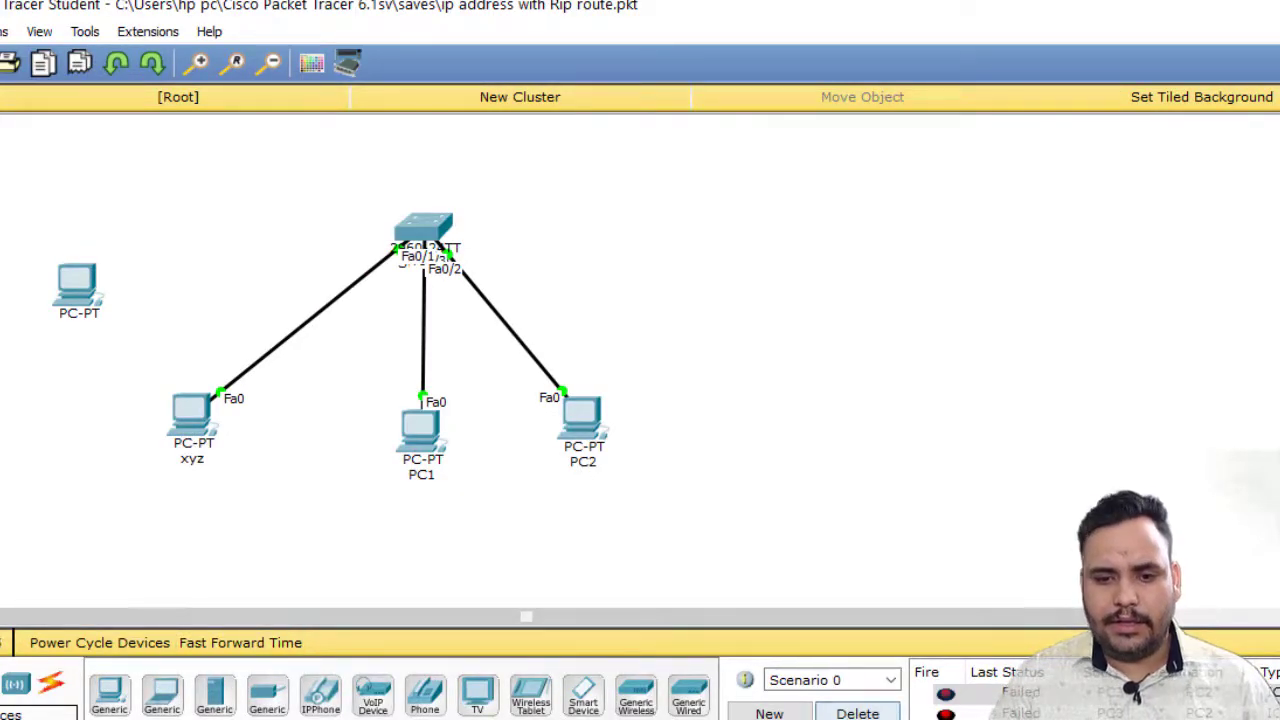
left_click(857, 712)
key("p")
left_click(410, 414)
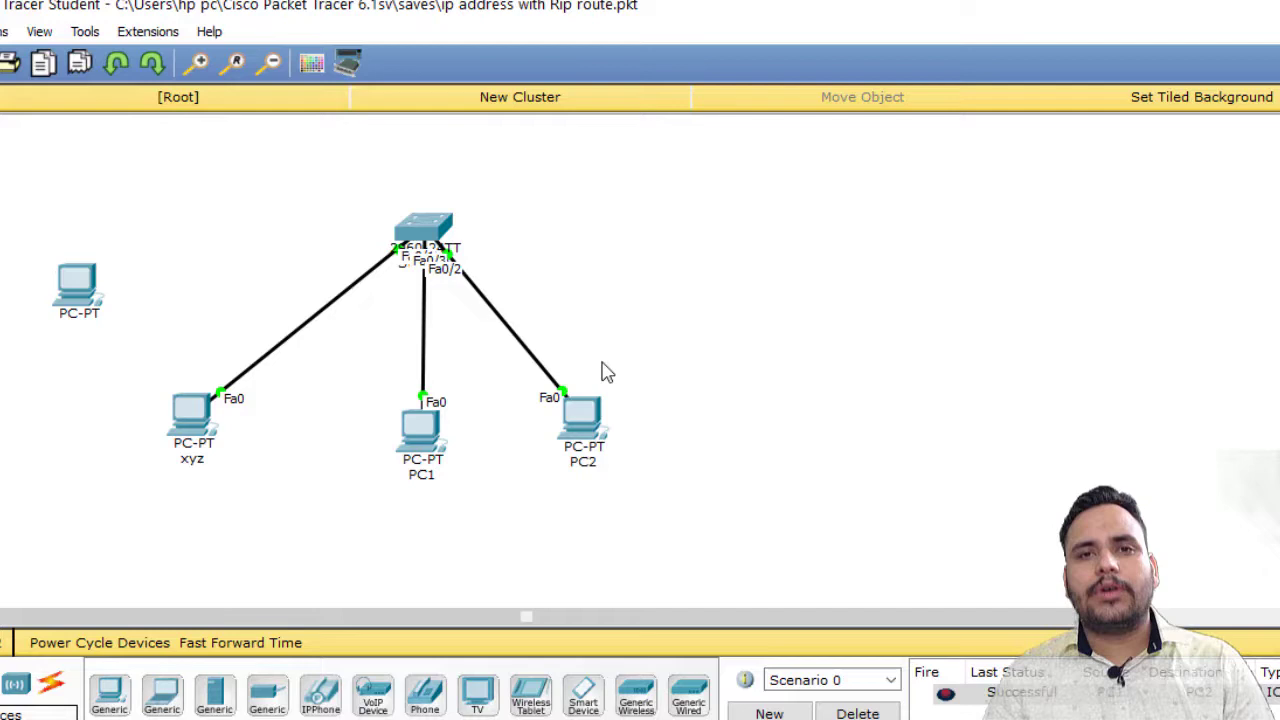
Move the PC end of the Fa0/3 cable from PC2 to PC3.
left_click(563, 393)
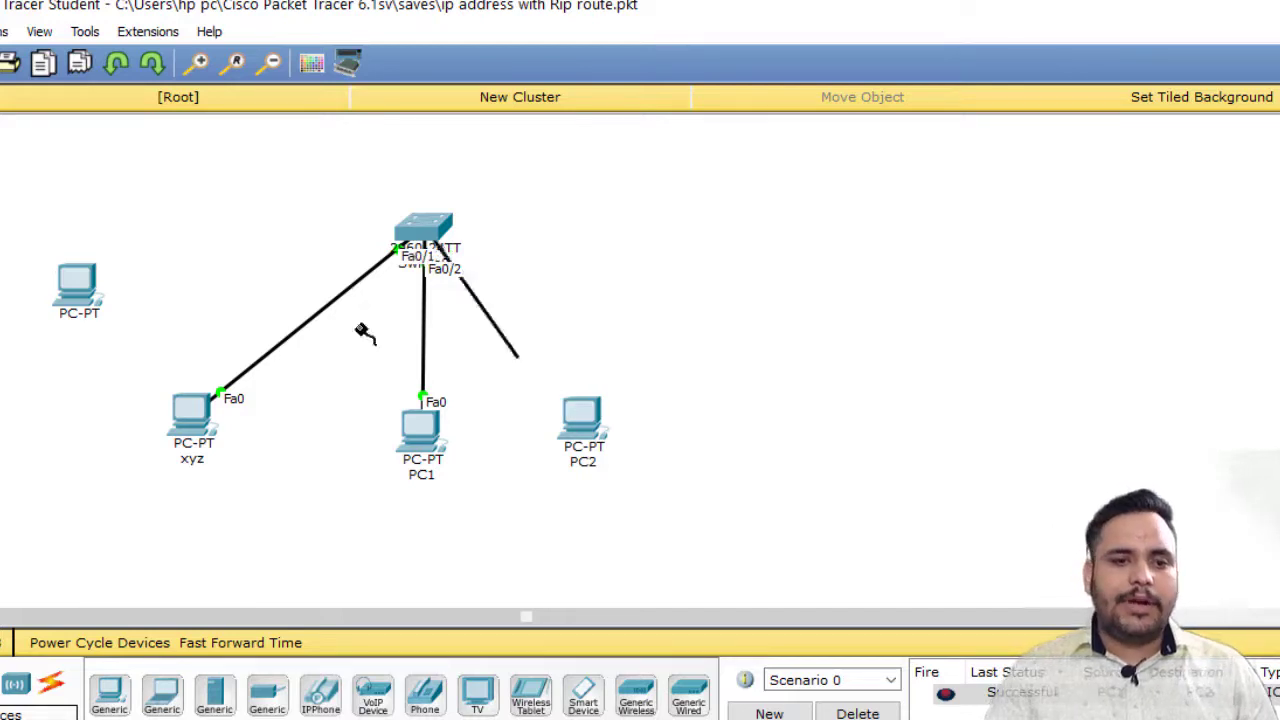
left_click(77, 288)
left_click(140, 332)
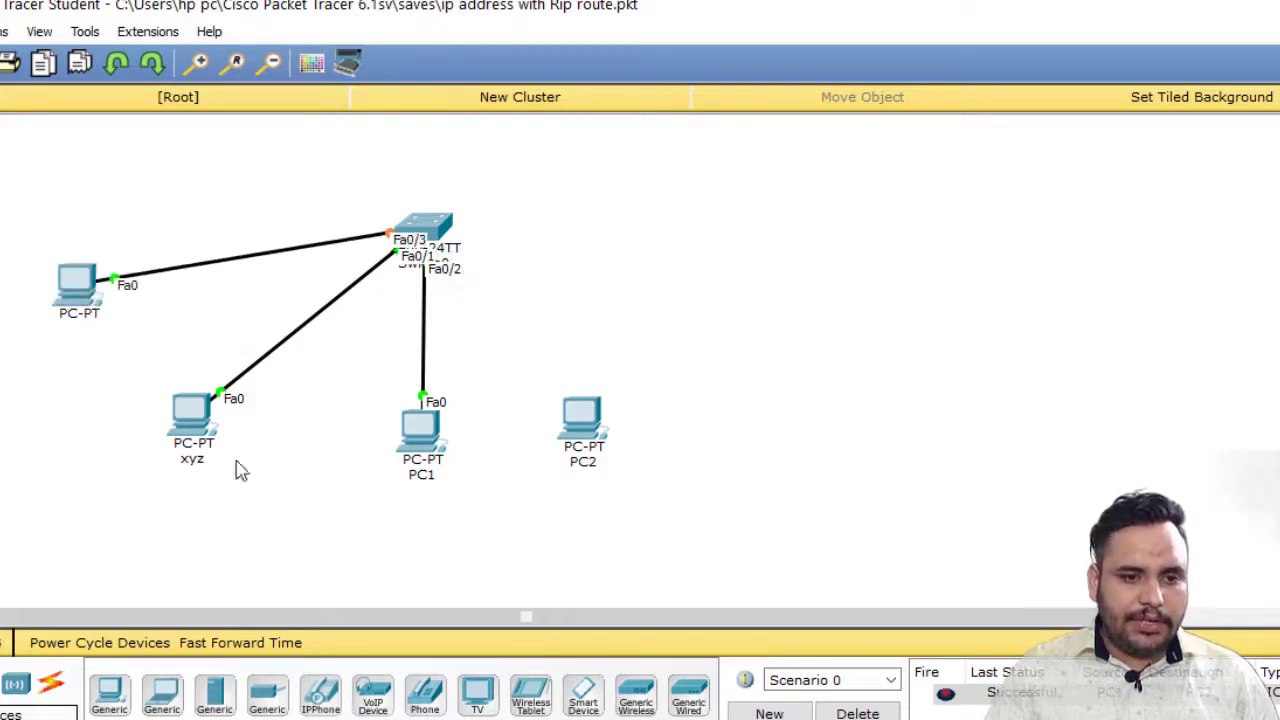
Fast-forward the simulation time and send a simple PDU from PC3 to PC1 to test the violation on Fa0/3.
left_click(205, 648)
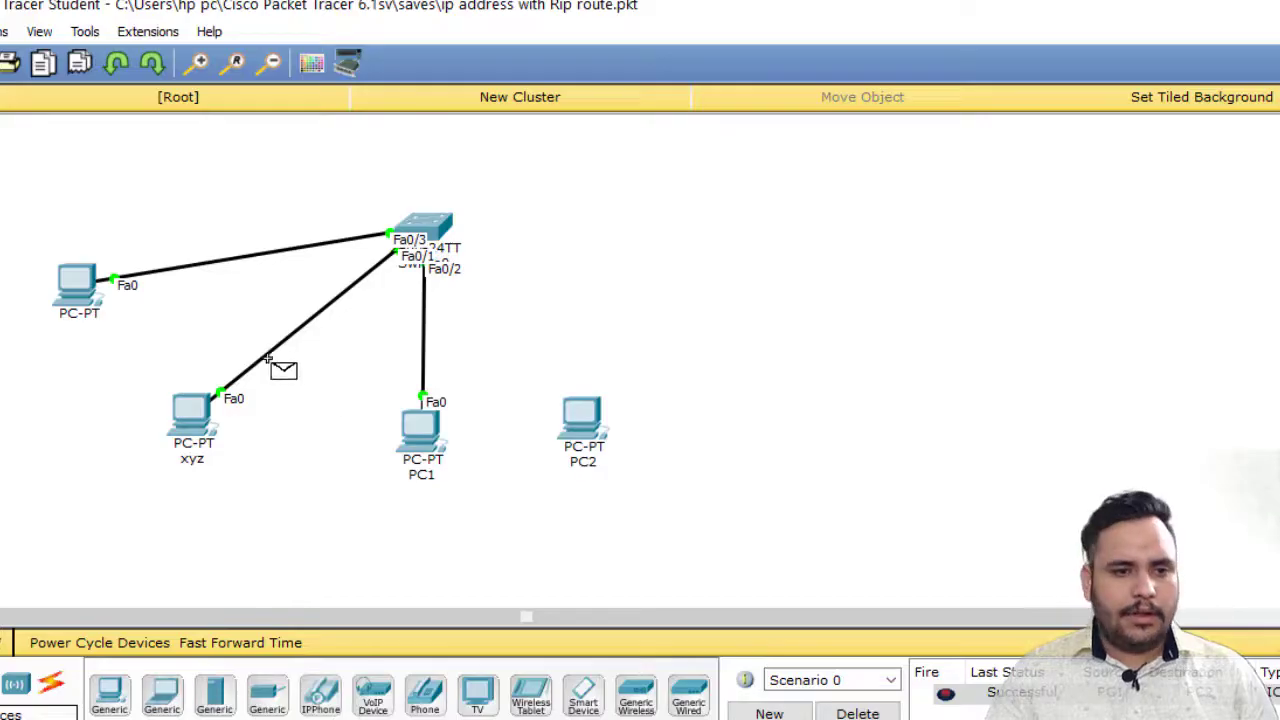
left_click(72, 280)
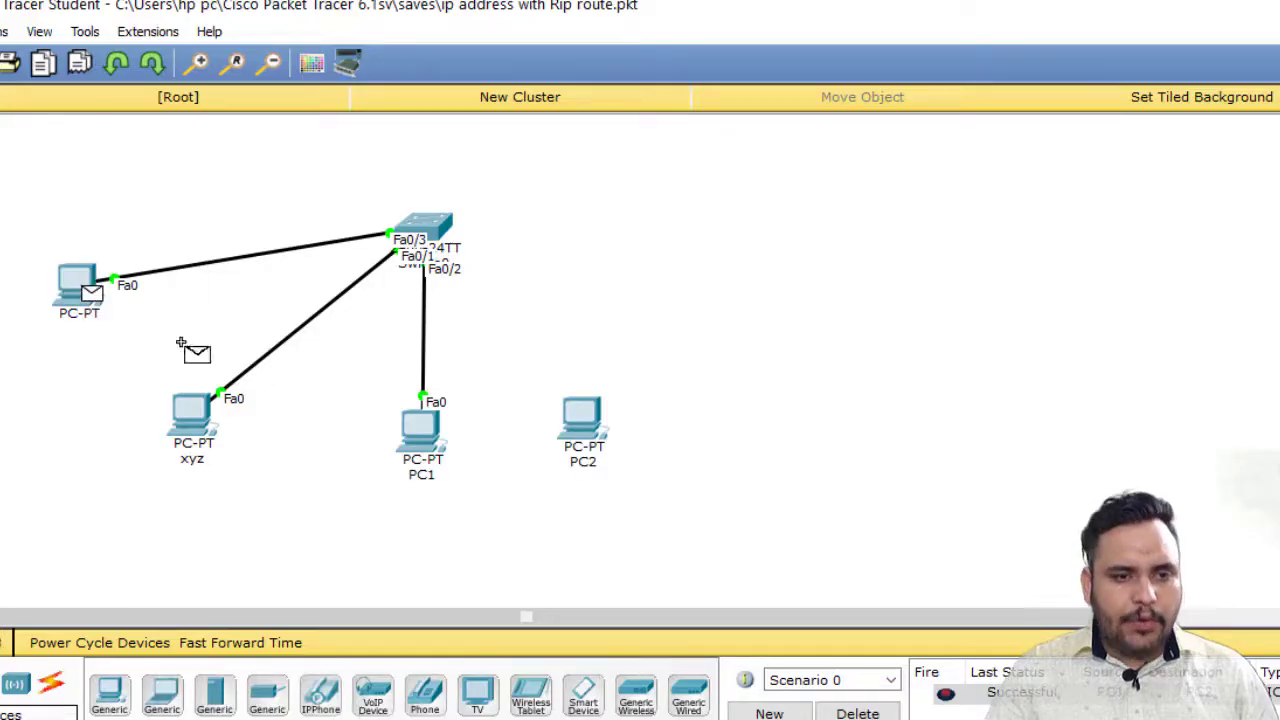
left_click(405, 428)
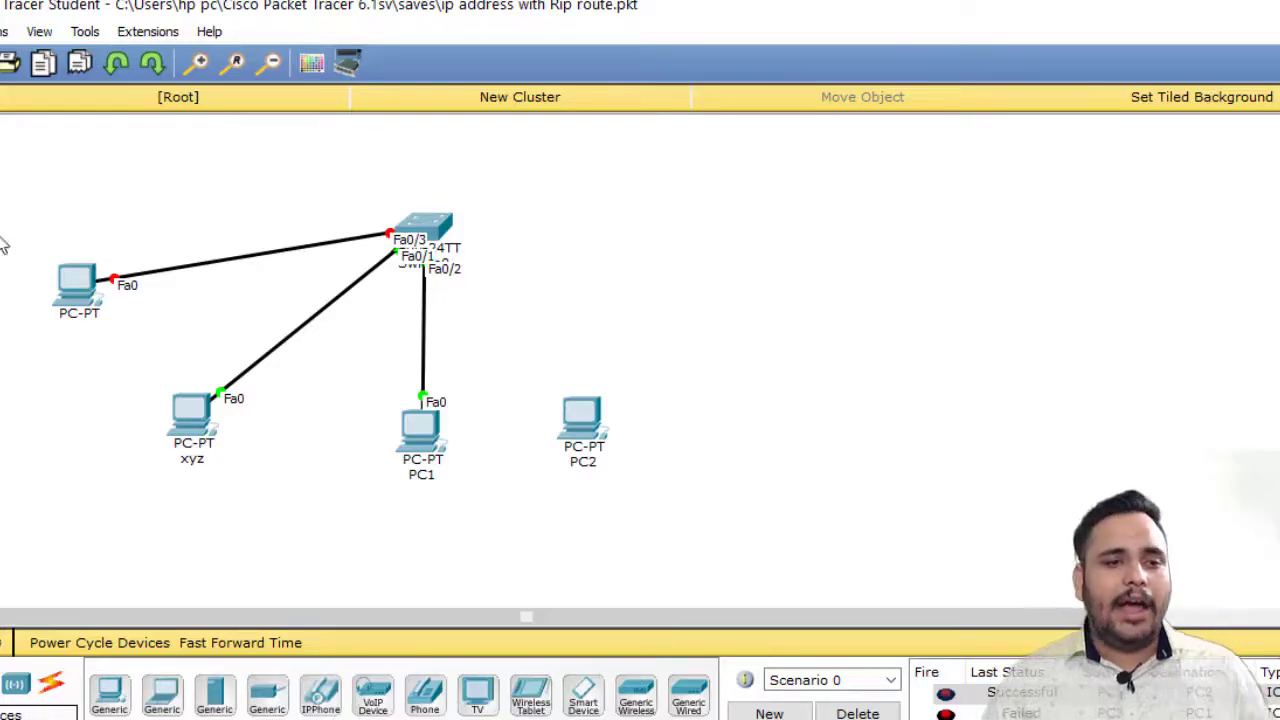
left_click_drag(2, 200, 727, 578)
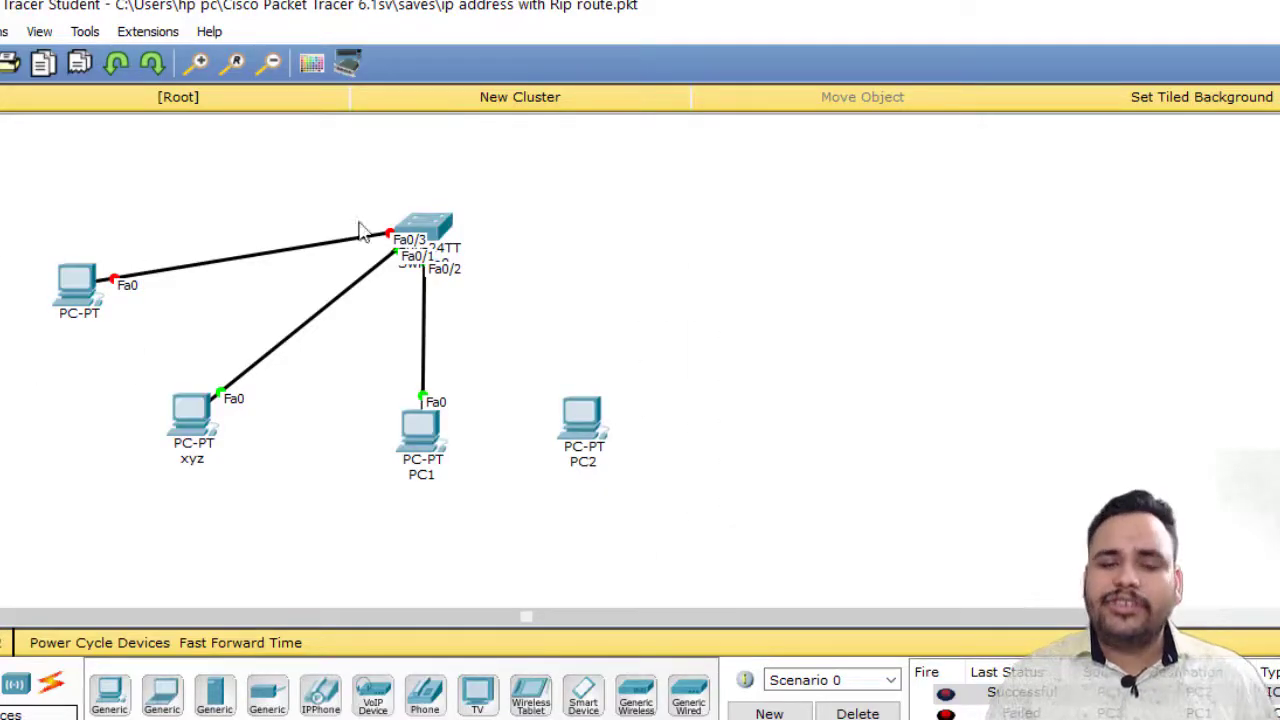